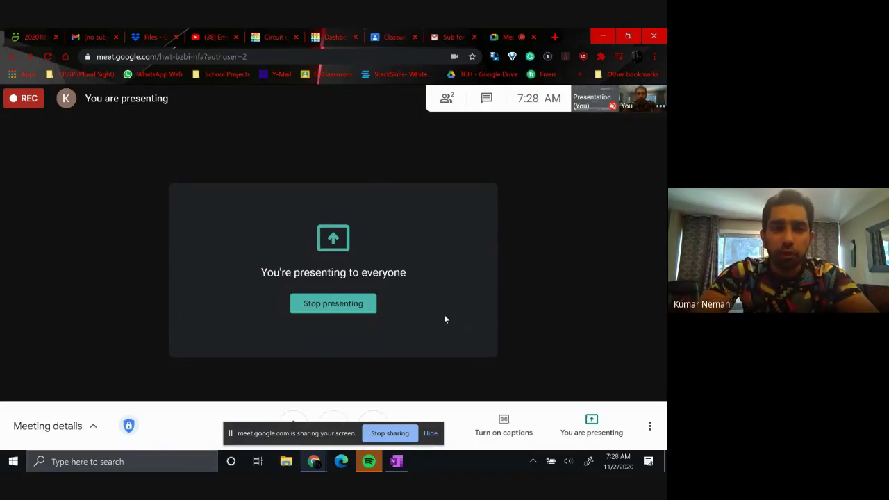
- Switch to the Push Button - P1 circuit in Tinkercad and examine its wiring and block code
{"action": "left_click", "coordinate": [269, 38]}
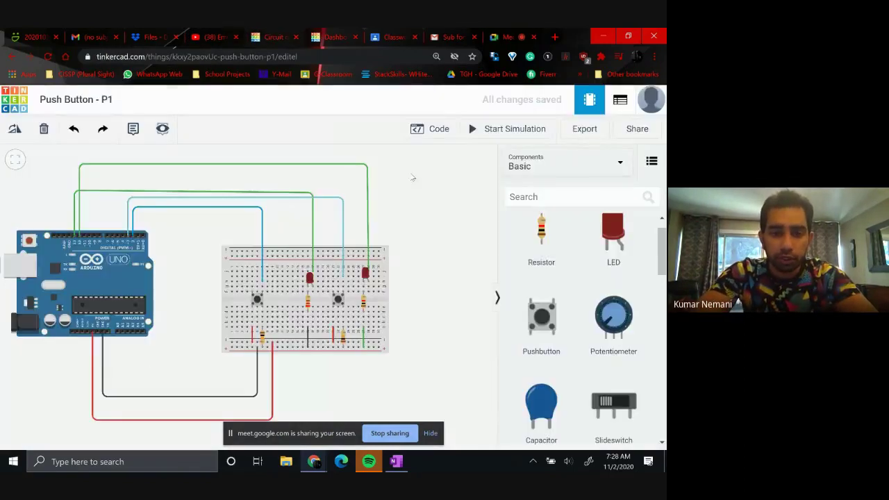
{"action": "left_click_drag", "start_coordinate": [440, 236], "coordinate": [453, 221]}
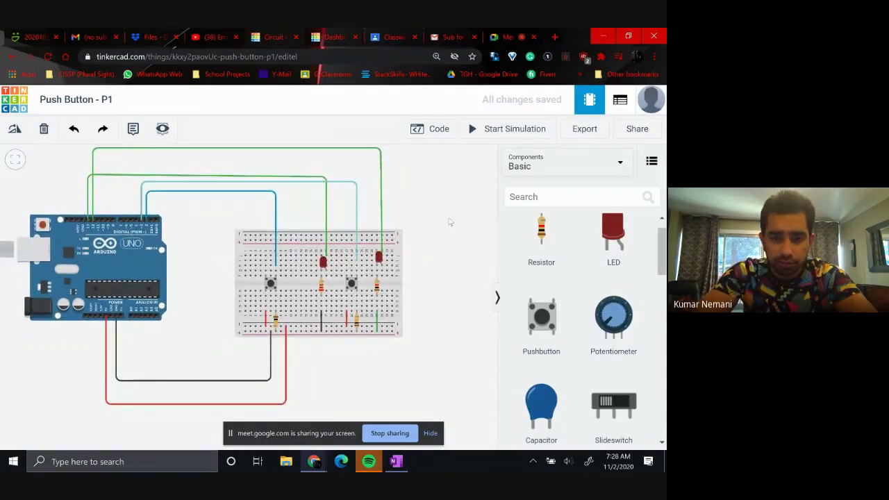
{"action": "left_click", "coordinate": [431, 433]}
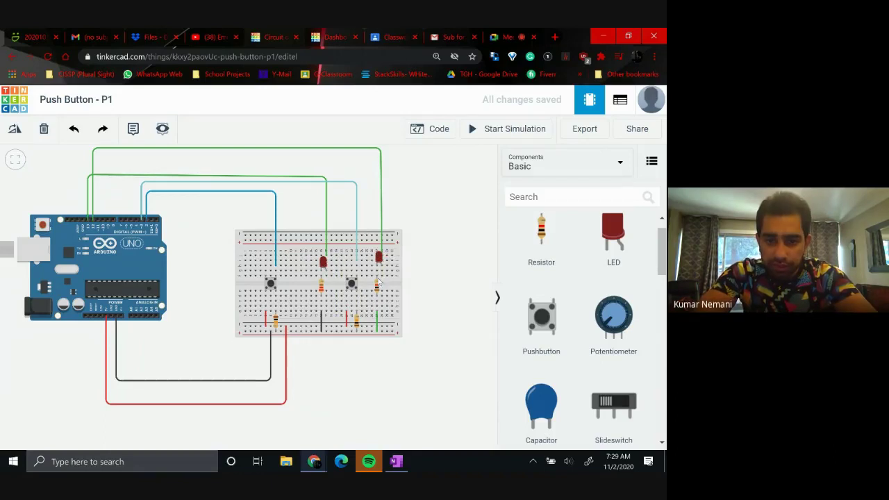
{"action": "left_click", "coordinate": [436, 132]}
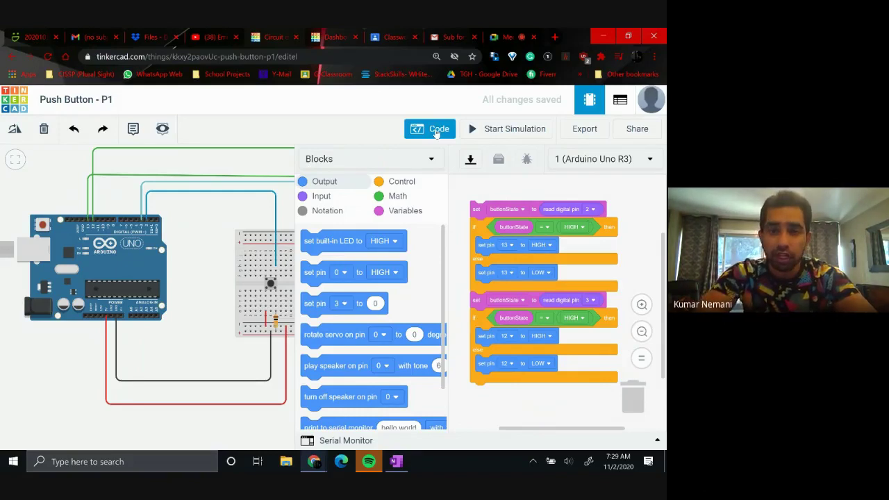
{"action": "left_click", "coordinate": [436, 130]}
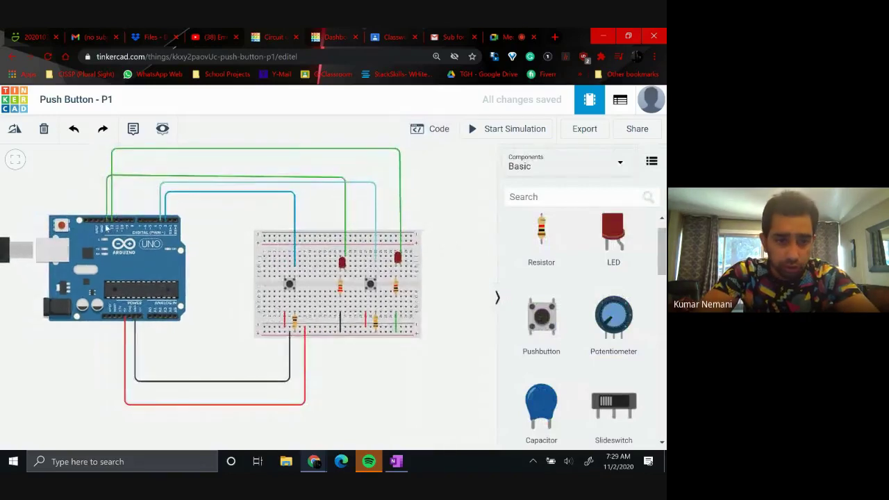
{"action": "left_click_drag", "start_coordinate": [228, 290], "coordinate": [216, 303]}
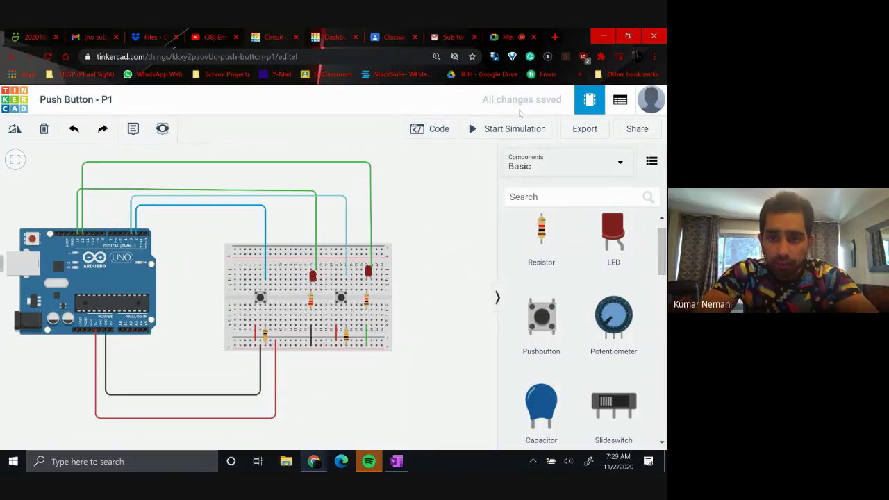
- Start the simulation and test both pushbuttons on the breadboard to check their LEDs
{"action": "left_click", "coordinate": [494, 125]}
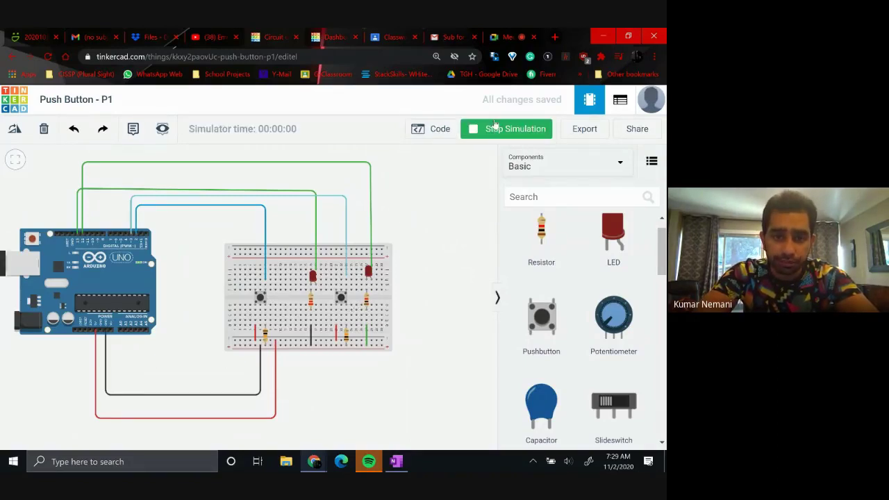
{"action": "left_click", "coordinate": [261, 298]}
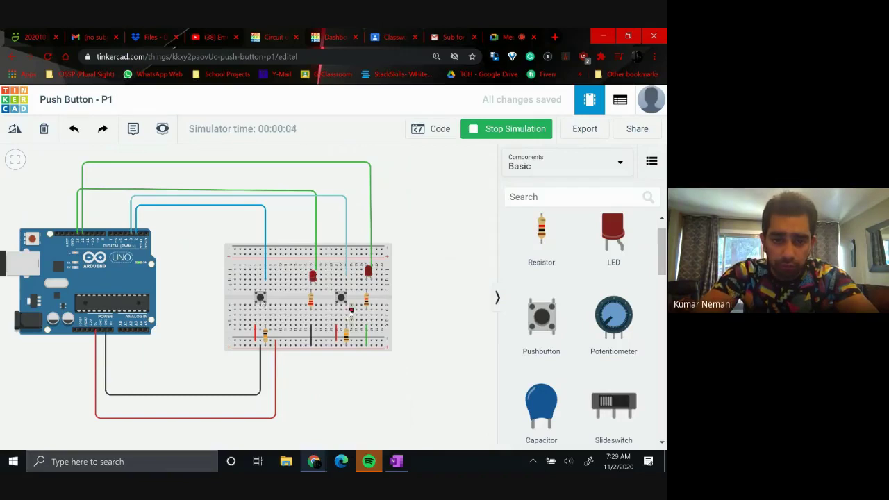
{"action": "left_click", "coordinate": [342, 299]}
{"action": "left_click", "coordinate": [341, 299]}
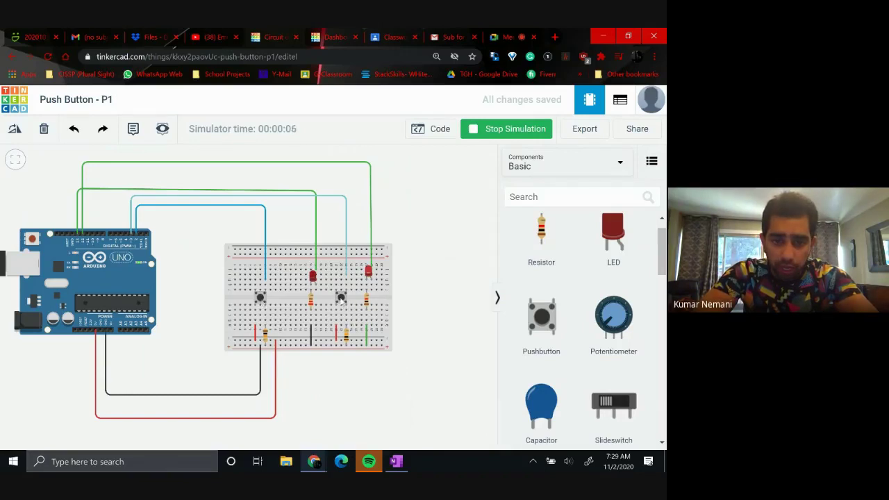
{"action": "left_click", "coordinate": [341, 298]}
{"action": "left_click", "coordinate": [342, 299]}
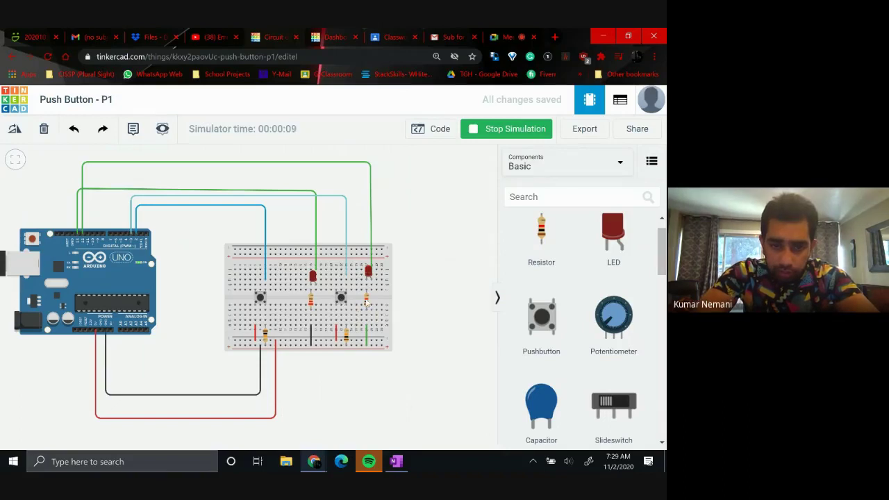
- Set the resistance of the resistor below the second pushbutton's LED to 220 Ω
{"action": "left_click", "coordinate": [366, 301]}
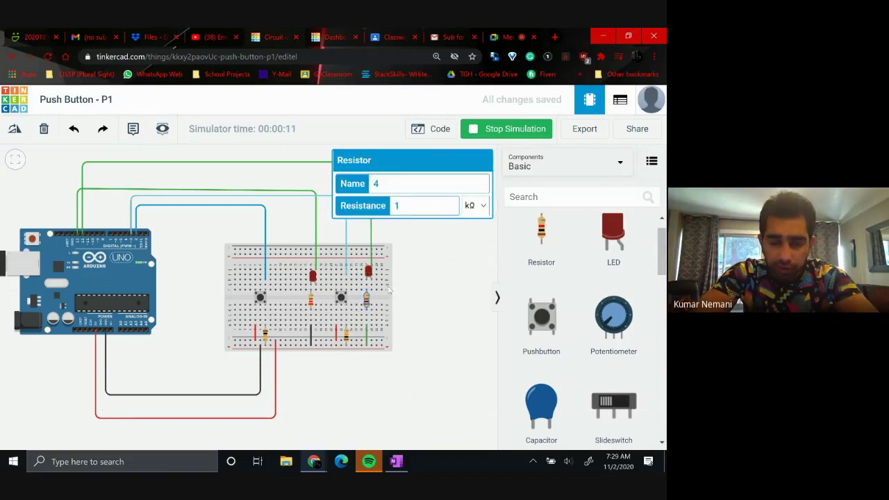
{"action": "left_click_drag", "start_coordinate": [408, 206], "coordinate": [389, 207]}
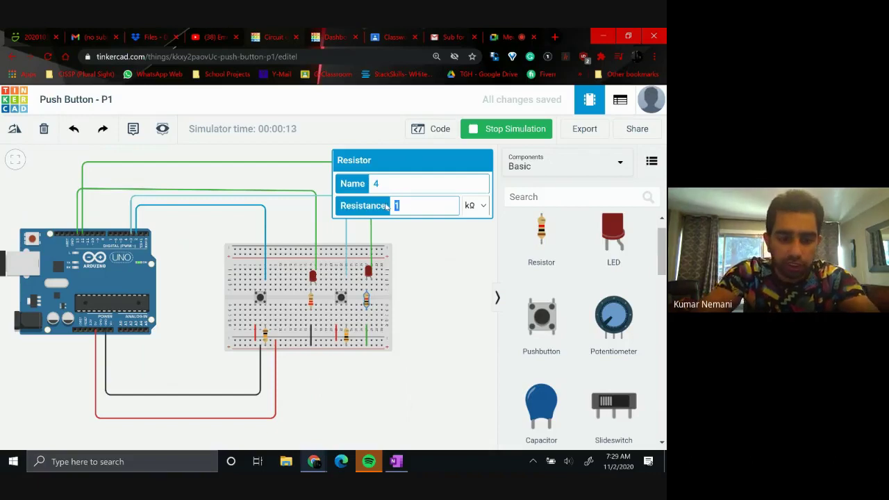
{"action": "type", "text": "220"}
{"action": "key", "text": "BackSpace"}
{"action": "type", "text": "0"}
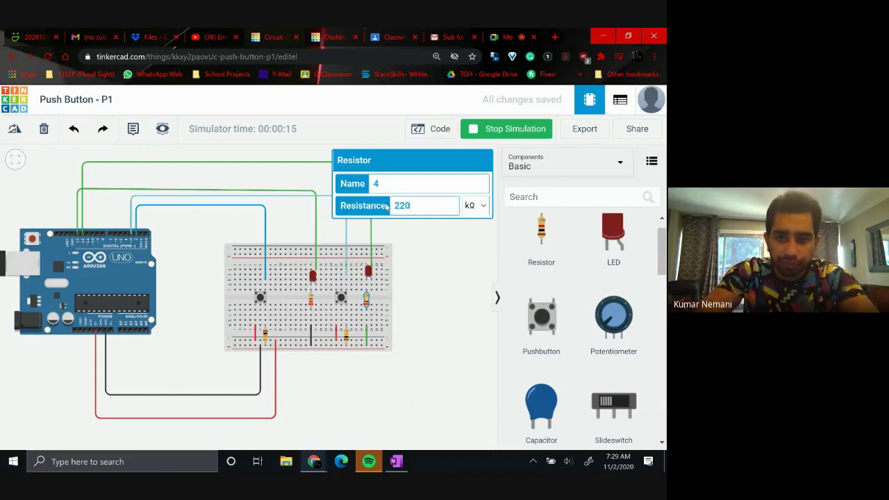
{"action": "left_click", "coordinate": [474, 205]}
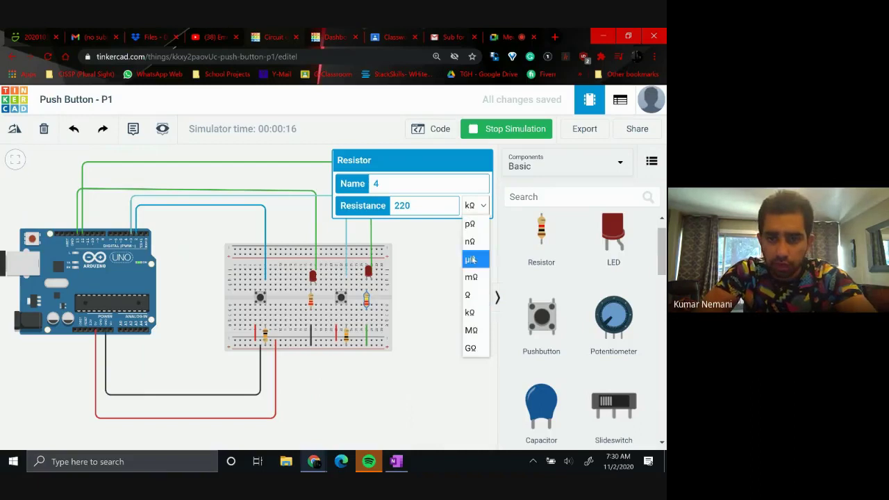
{"action": "left_click", "coordinate": [476, 294]}
{"action": "left_click", "coordinate": [455, 250]}
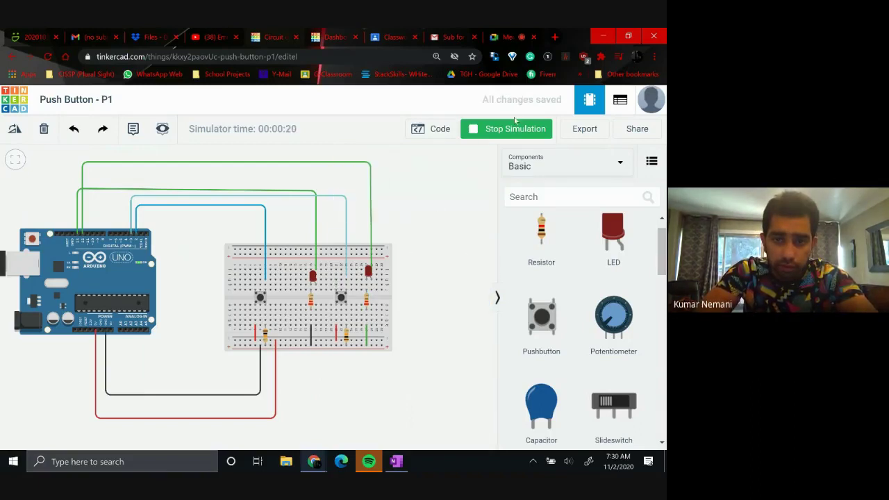
- Restart the simulation, test both pushbuttons again and stop the simulation
{"action": "left_click", "coordinate": [497, 133]}
{"action": "left_click", "coordinate": [497, 132]}
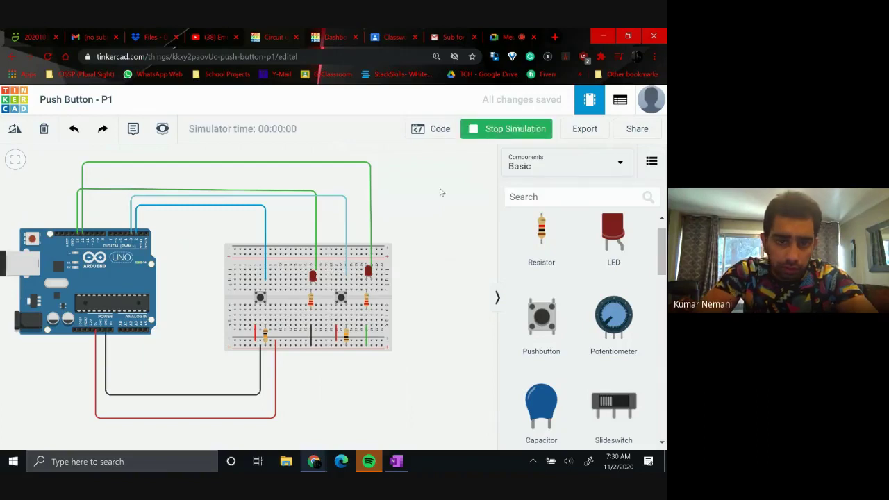
{"action": "left_click", "coordinate": [344, 299]}
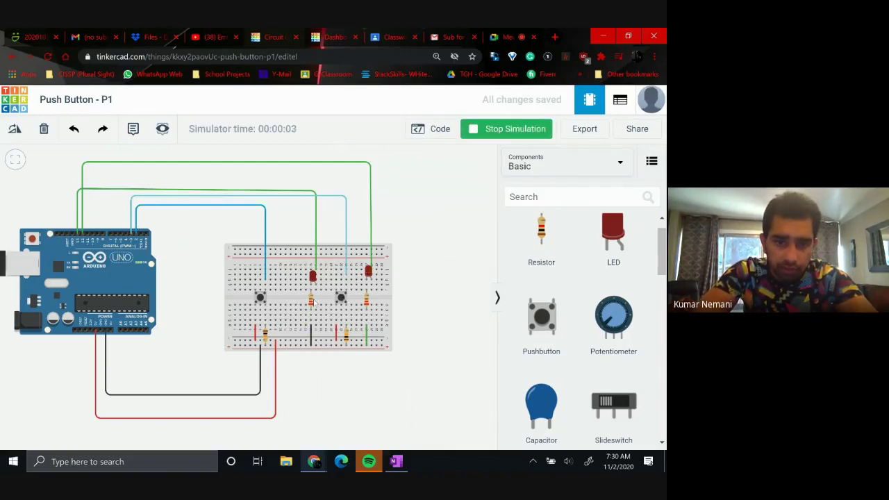
{"action": "left_click", "coordinate": [262, 300]}
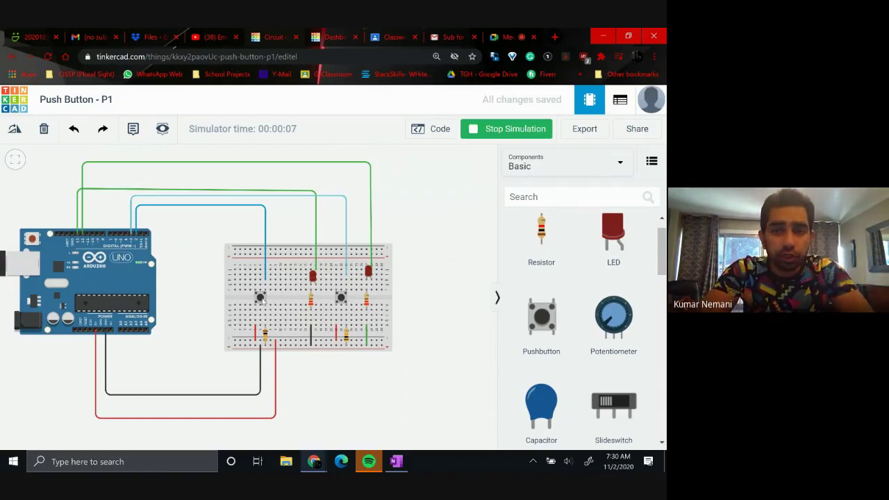
{"action": "left_click", "coordinate": [498, 133]}
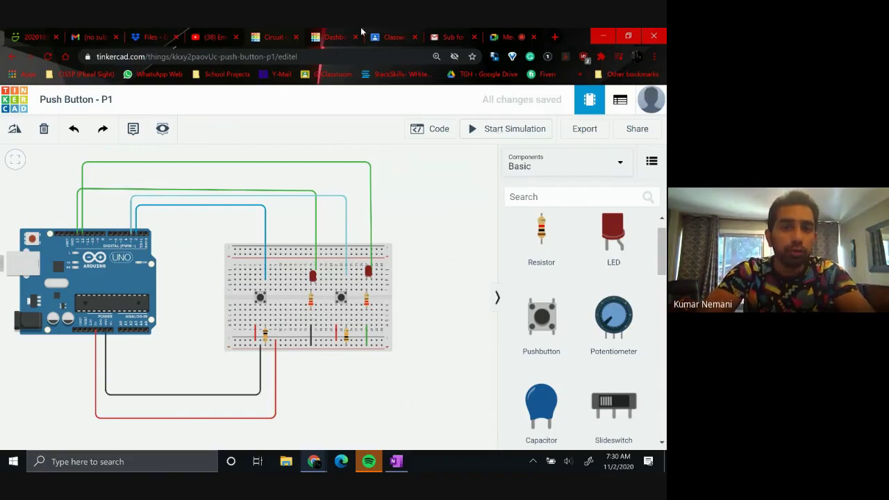
- Create a new circuit from the Tinkercad dashboard and name it "2.13 Pushing 2 Buttons_" followed by the author's first name
{"action": "left_click", "coordinate": [14, 99]}
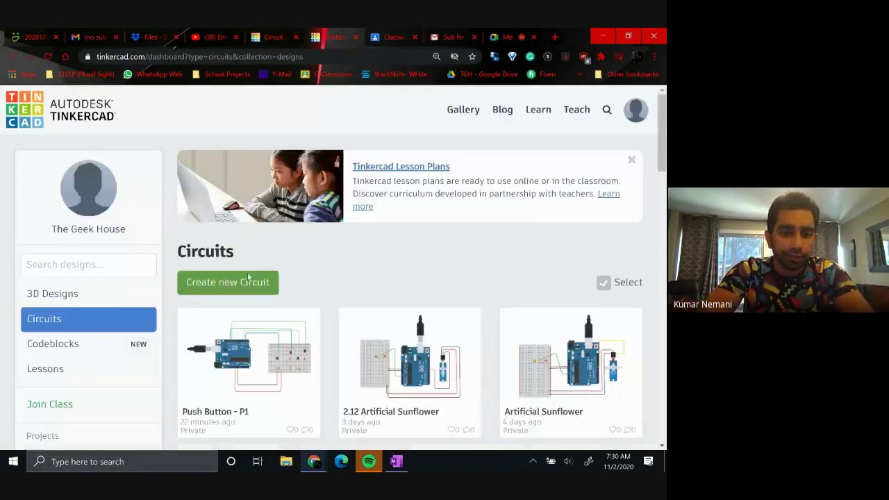
{"action": "left_click", "coordinate": [229, 282]}
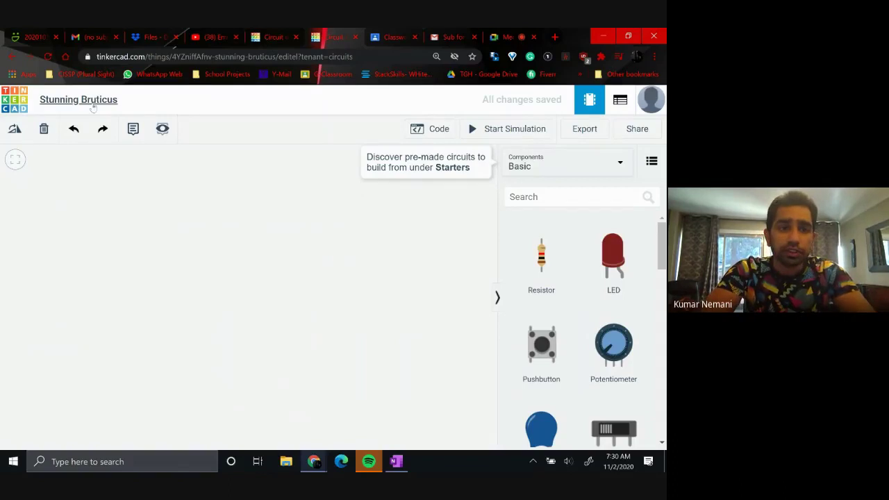
{"action": "left_click", "coordinate": [92, 103]}
{"action": "type", "text": "2.13"}
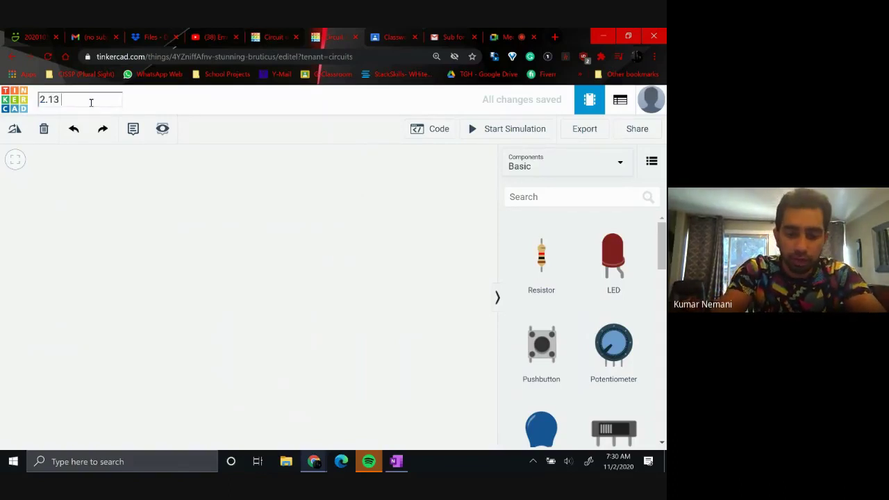
{"action": "type", "text": " Pusing"}
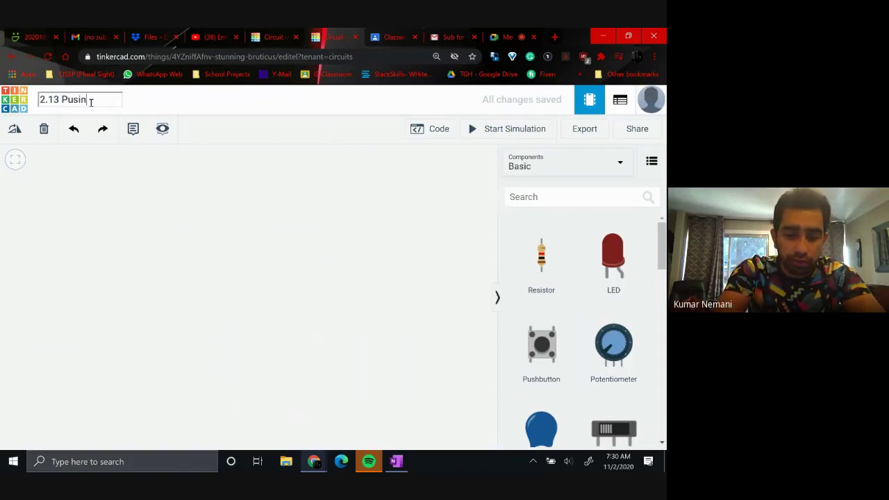
{"action": "key", "text": "BackSpace"}
{"action": "key", "text": "BackSpace"}
{"action": "key", "text": "BackSpace"}
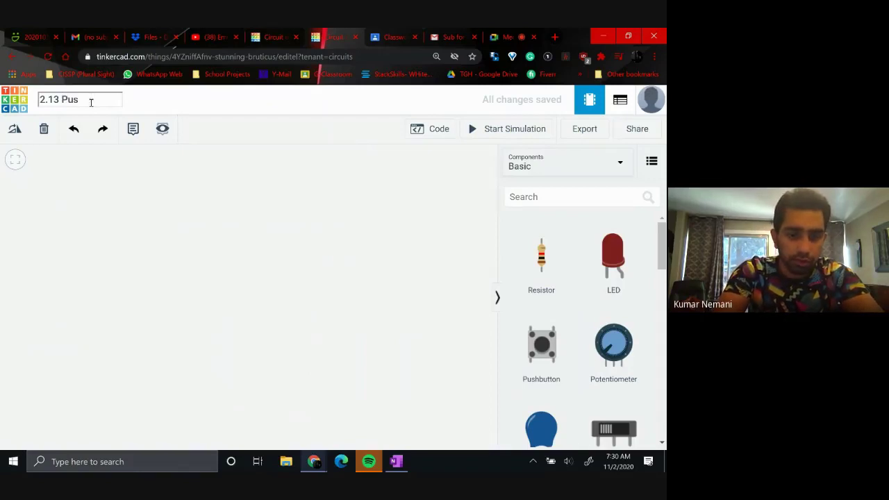
{"action": "type", "text": "hing"}
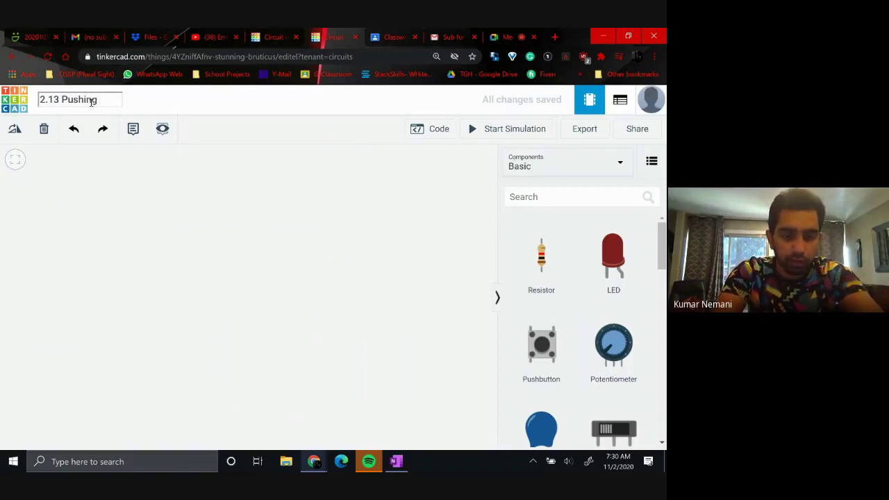
{"action": "type", "text": " 2Butt"}
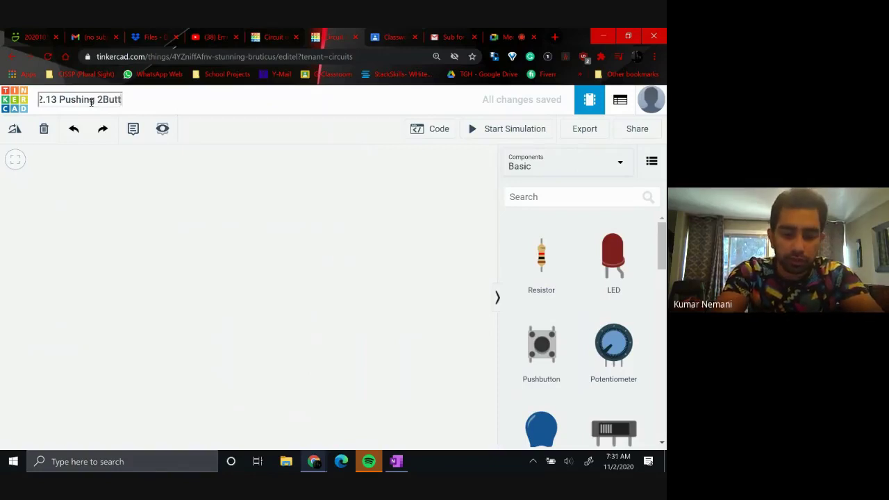
{"action": "type", "text": "ons"}
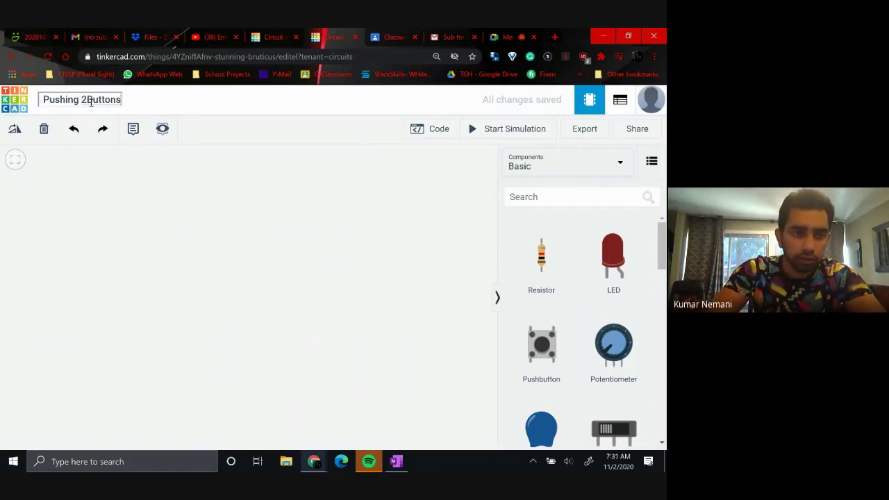
{"action": "left_click", "coordinate": [88, 101]}
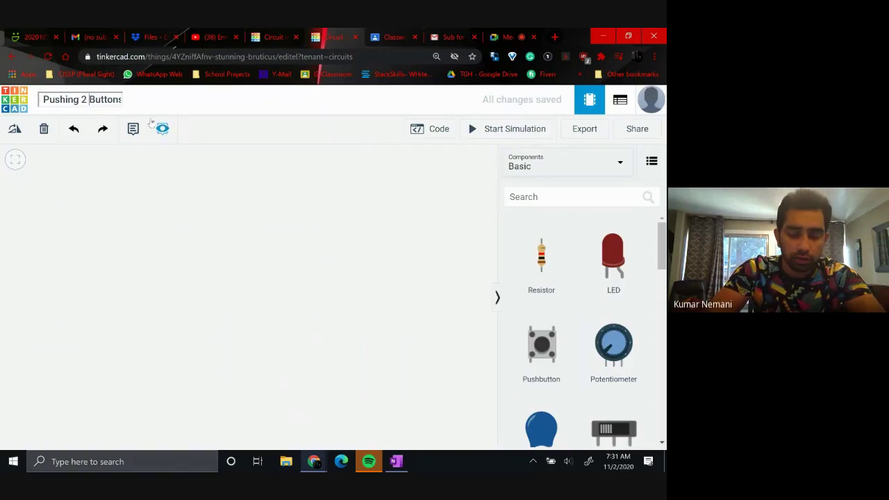
{"action": "key", "text": "End"}
{"action": "type", "text": "_"}
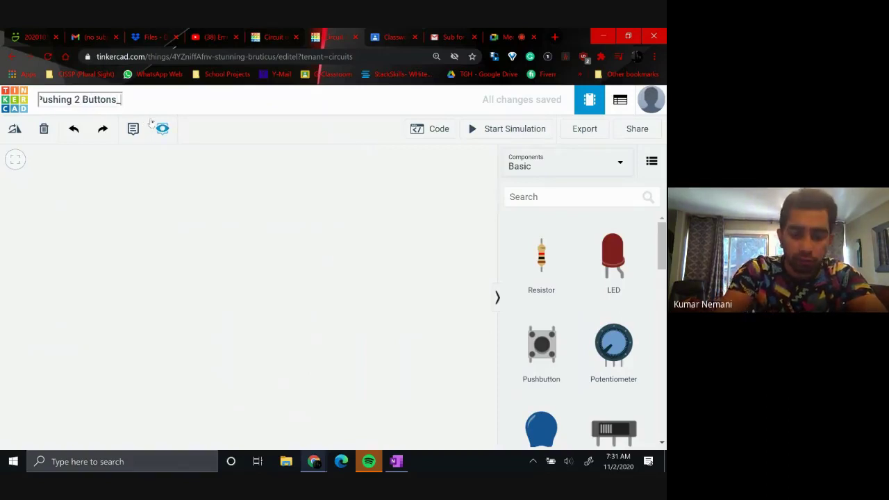
{"action": "type", "text": "Kumar"}
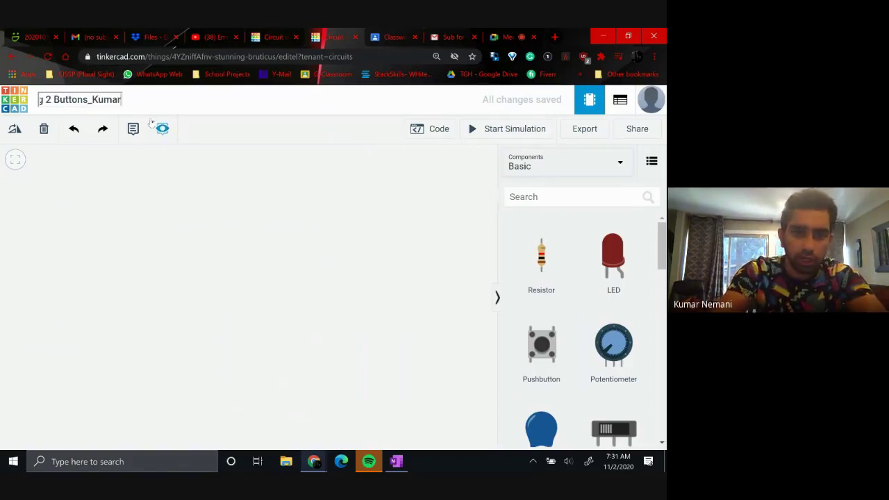
{"action": "key", "text": "Escape"}
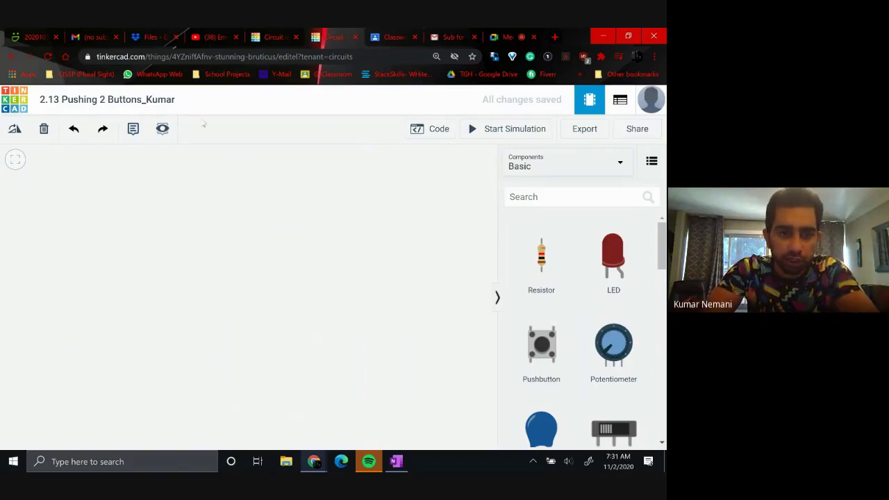
- Place an Arduino Uno R3 on the empty workplane of the new circuit
{"action": "scroll", "coordinate": [560, 334], "scroll_direction": "down", "scroll_amount": 5}
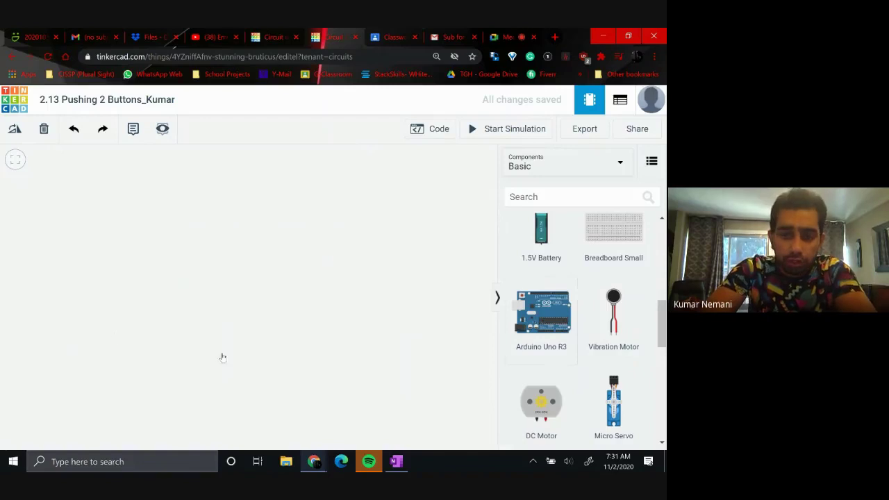
{"action": "left_click_drag", "start_coordinate": [74, 294], "coordinate": [106, 323]}
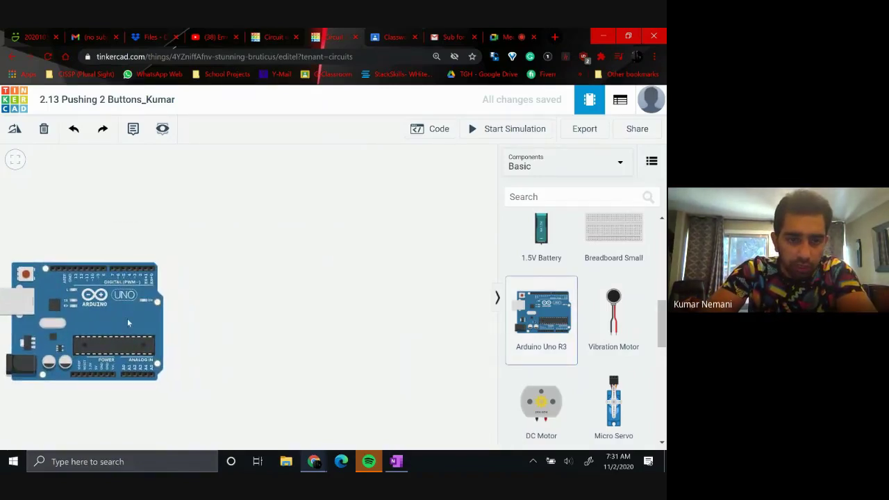
{"action": "scroll", "coordinate": [128, 322], "scroll_direction": "up", "scroll_amount": 3}
{"action": "scroll", "coordinate": [128, 322], "scroll_direction": "down", "scroll_amount": 3}
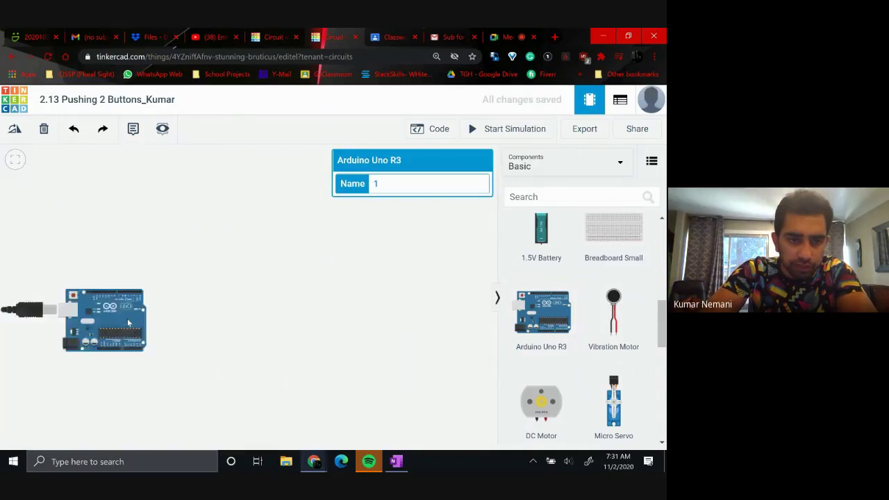
{"action": "scroll", "coordinate": [128, 322], "scroll_direction": "up", "scroll_amount": 4}
{"action": "scroll", "coordinate": [128, 322], "scroll_direction": "down", "scroll_amount": 3}
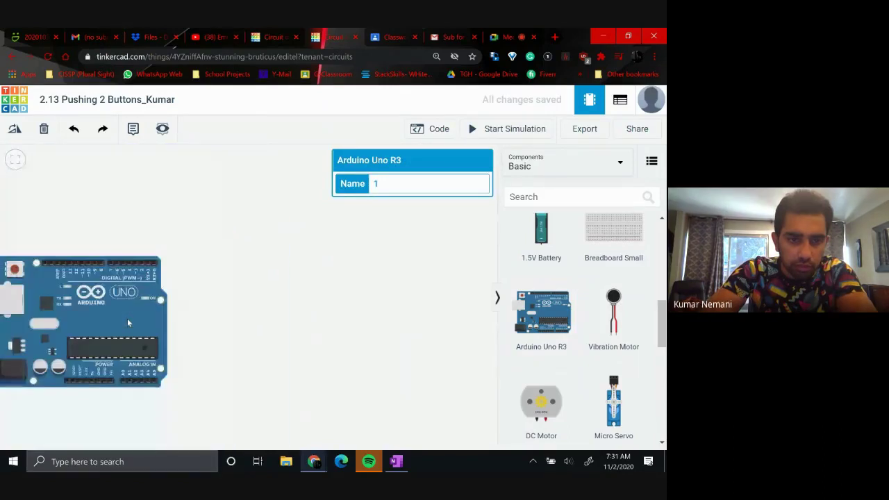
- Place a small breadboard to the right of the Arduino and move the Arduino slightly closer to it
{"action": "left_click", "coordinate": [258, 312]}
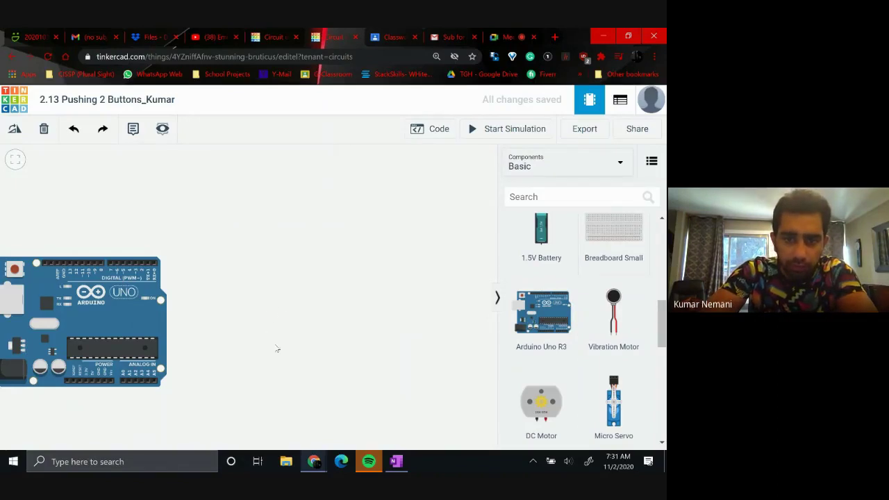
{"action": "left_click_drag", "start_coordinate": [614, 229], "coordinate": [343, 325]}
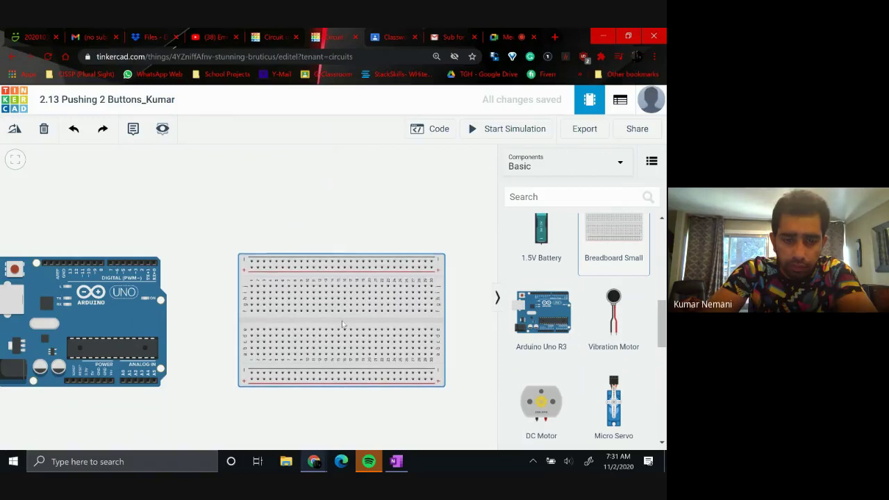
{"action": "left_click_drag", "start_coordinate": [135, 319], "coordinate": [152, 314]}
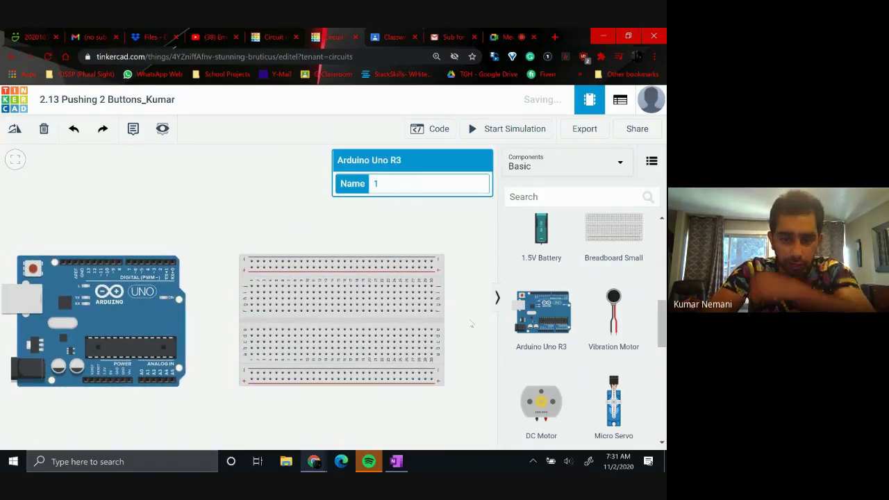
- Place two pushbuttons across the breadboard's centre gap, one near its left end and one near the middle, and an LED above the first
{"action": "scroll", "coordinate": [578, 359], "scroll_direction": "down", "scroll_amount": 7}
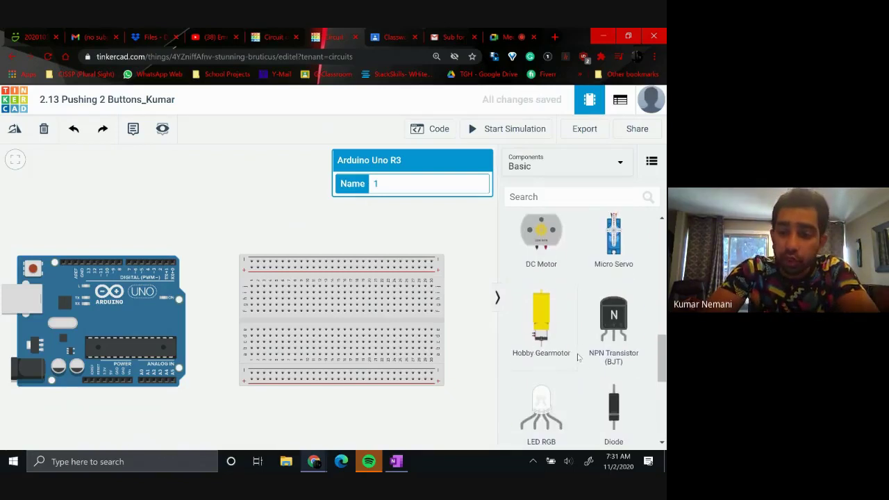
{"action": "scroll", "coordinate": [578, 357], "scroll_direction": "up", "scroll_amount": 7}
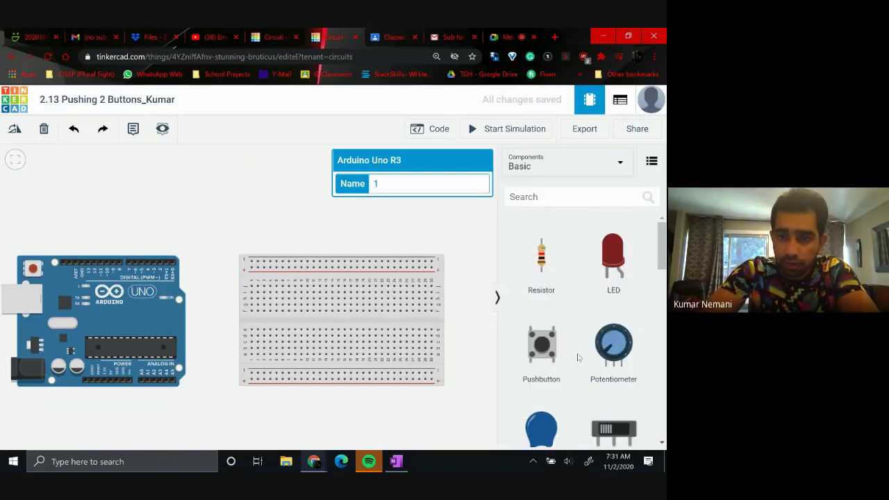
{"action": "left_click_drag", "start_coordinate": [540, 349], "coordinate": [278, 328]}
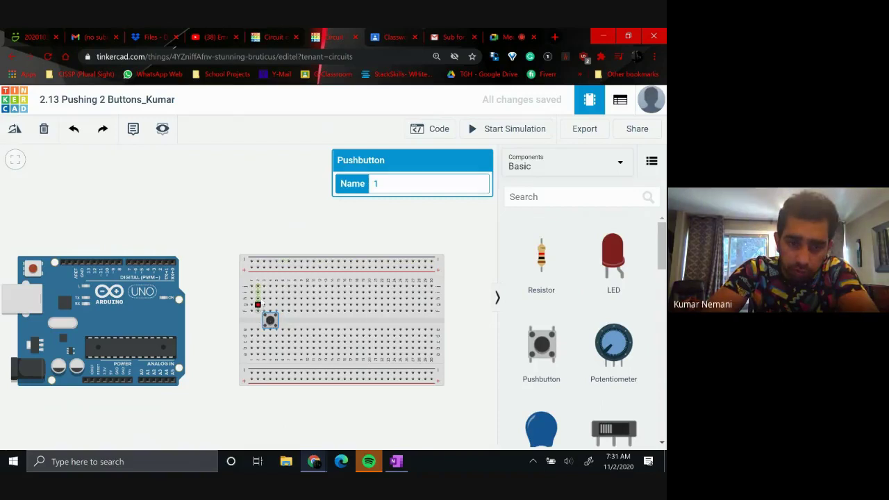
{"action": "left_click_drag", "start_coordinate": [266, 324], "coordinate": [259, 328]}
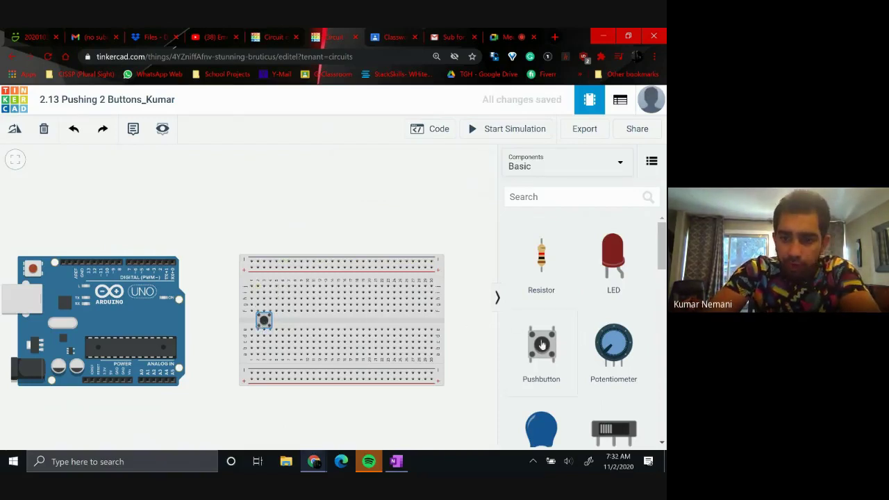
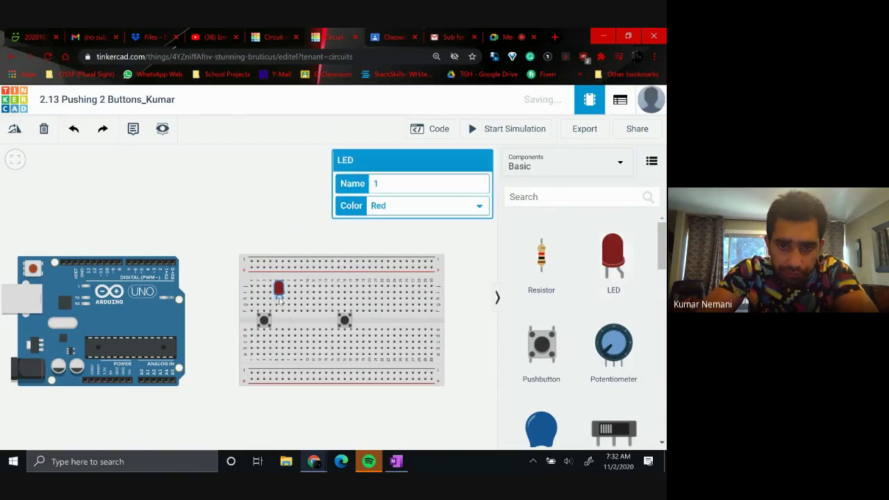
- Place a second LED on the breadboard just above and right of the second pushbutton and set its colour to Green
{"action": "left_click", "coordinate": [614, 264]}
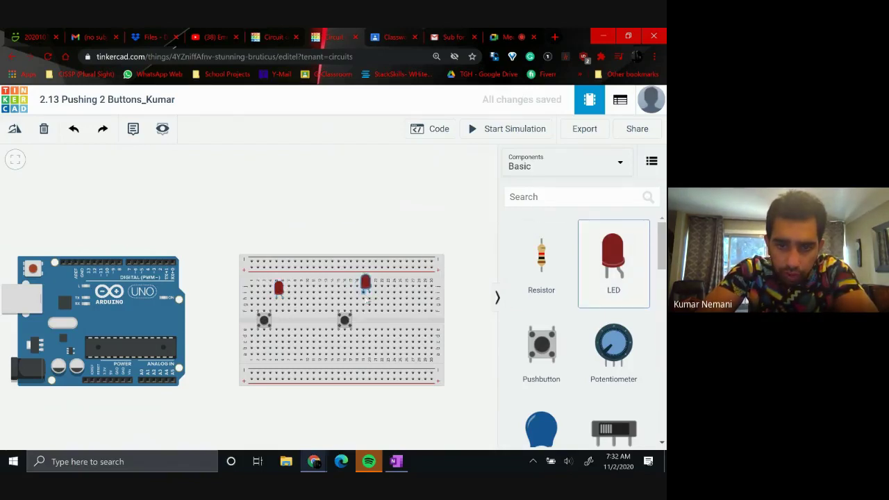
{"action": "left_click", "coordinate": [362, 299]}
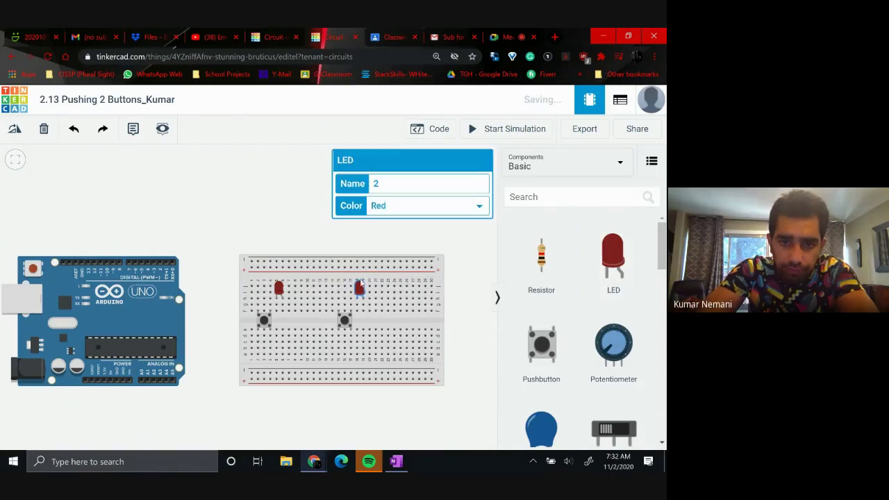
{"action": "left_click", "coordinate": [407, 209]}
{"action": "left_click", "coordinate": [383, 223]}
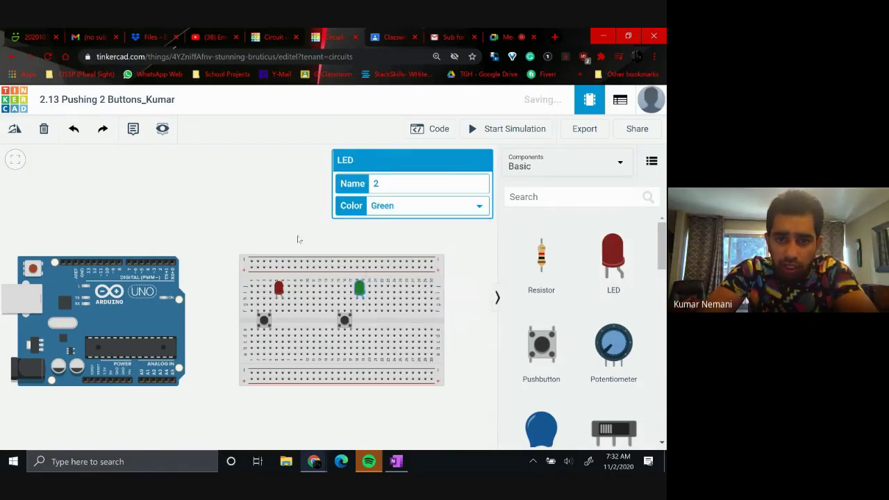
{"action": "left_click", "coordinate": [219, 224]}
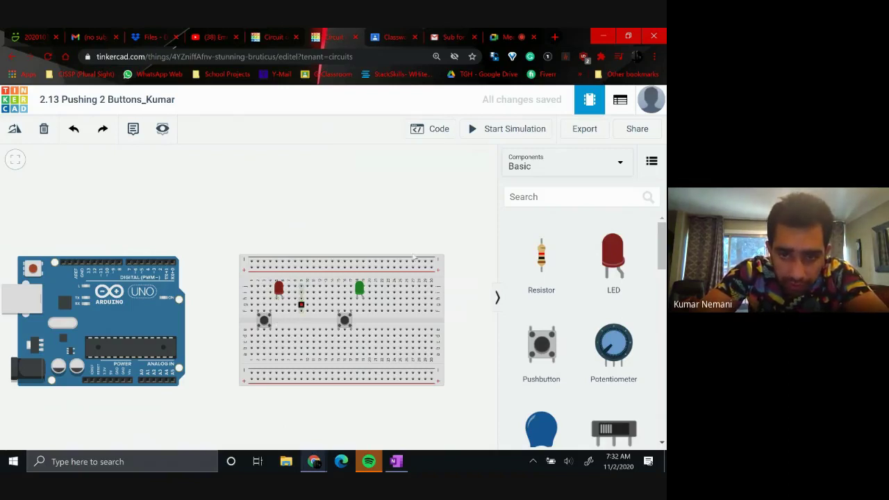
- Place a resistor across the centre gap below the red LED's cathode and set its resistance to 220 Ω
{"action": "left_click_drag", "start_coordinate": [541, 263], "coordinate": [277, 321]}
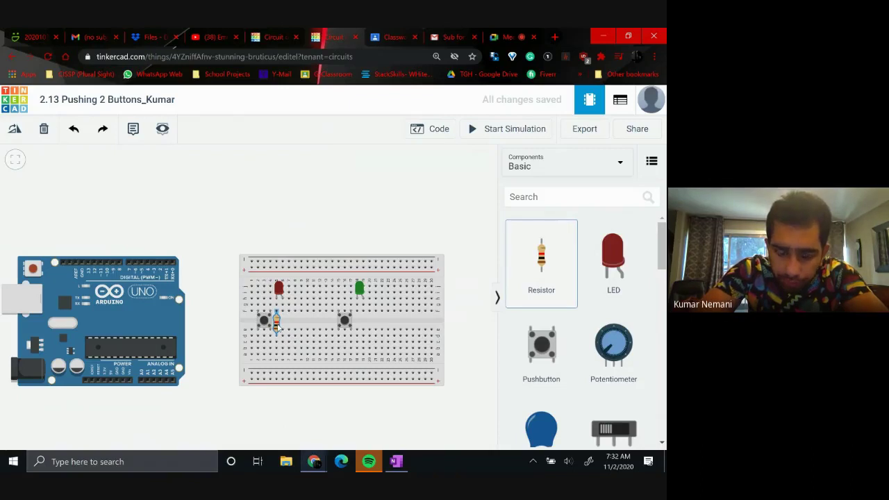
{"action": "left_click", "coordinate": [277, 324]}
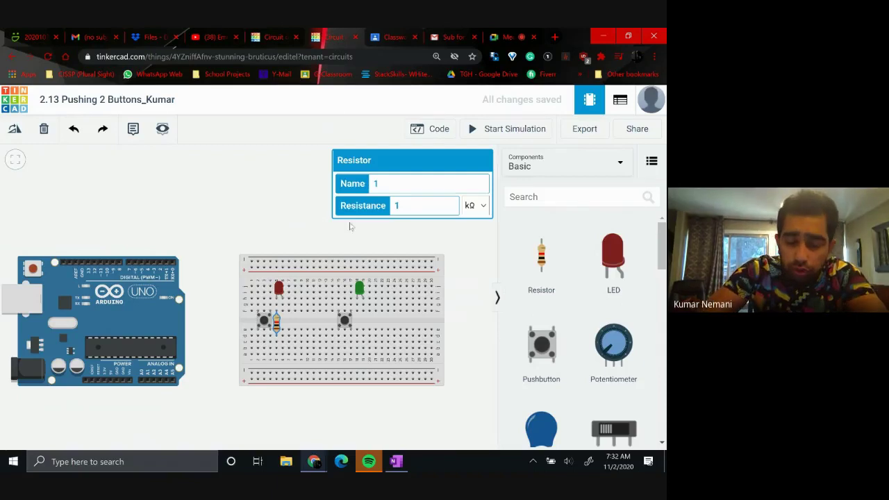
{"action": "left_click", "coordinate": [400, 205]}
{"action": "type", "text": "2"}
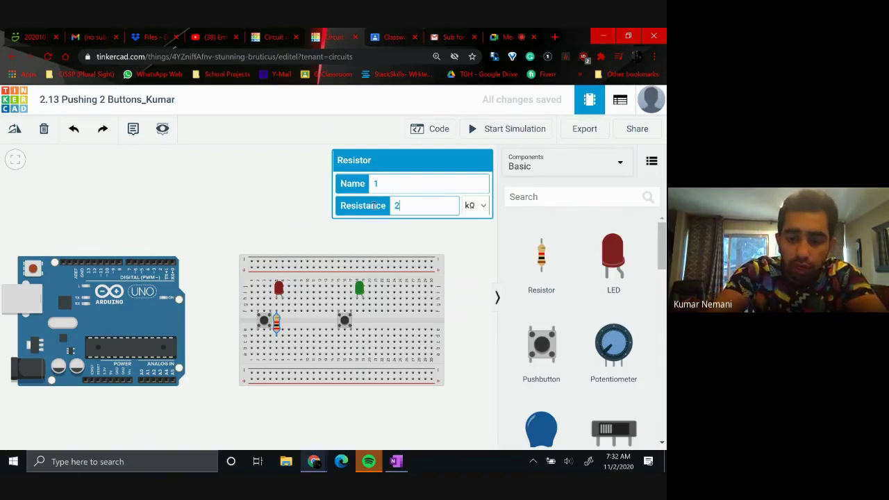
{"action": "type", "text": "20"}
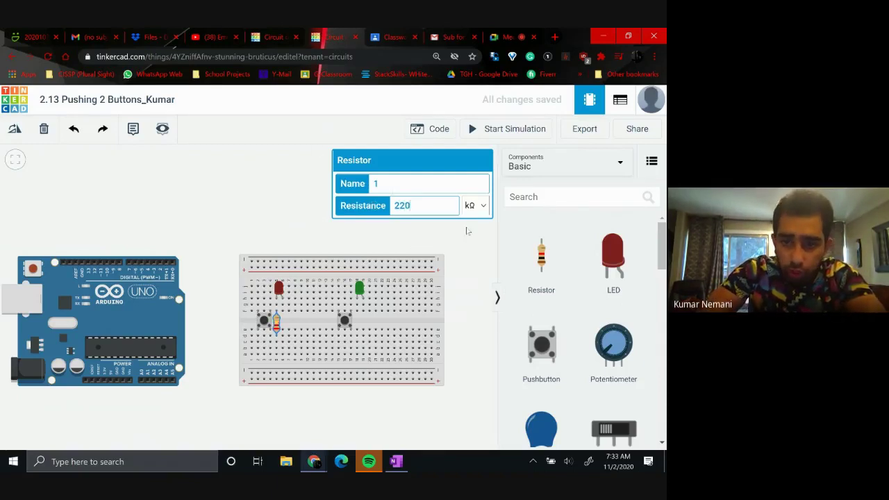
{"action": "left_click", "coordinate": [474, 206]}
{"action": "left_click", "coordinate": [470, 300]}
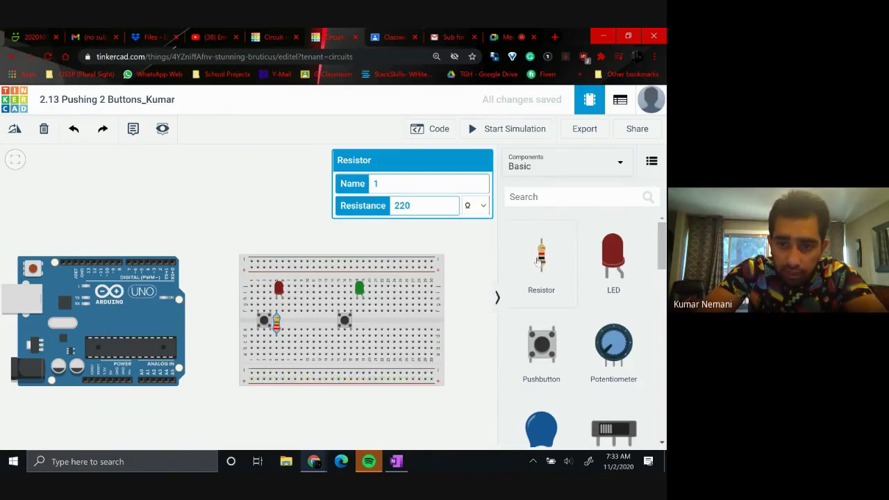
- Place a second resistor across the centre gap and align both resistors with the cathodes of the LEDs above them
{"action": "left_click_drag", "start_coordinate": [547, 259], "coordinate": [363, 322]}
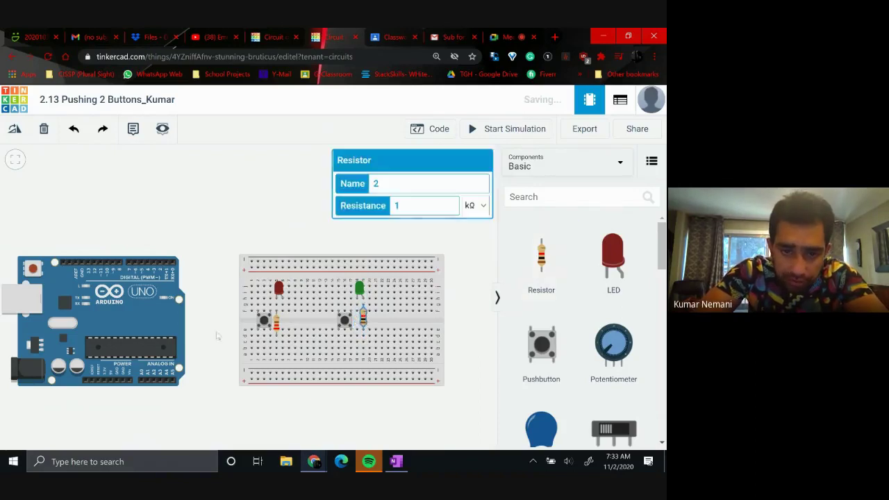
{"action": "left_click", "coordinate": [281, 323]}
{"action": "left_click_drag", "start_coordinate": [282, 325], "coordinate": [288, 326]}
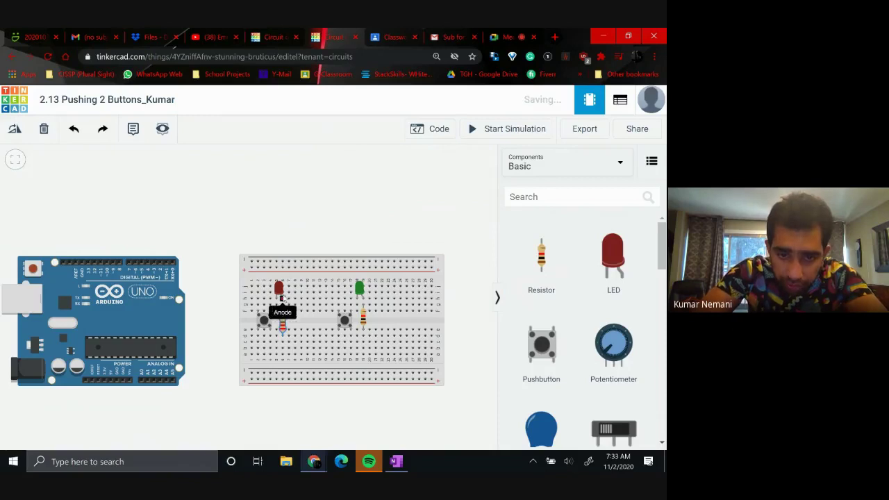
{"action": "left_click_drag", "start_coordinate": [284, 326], "coordinate": [277, 327]}
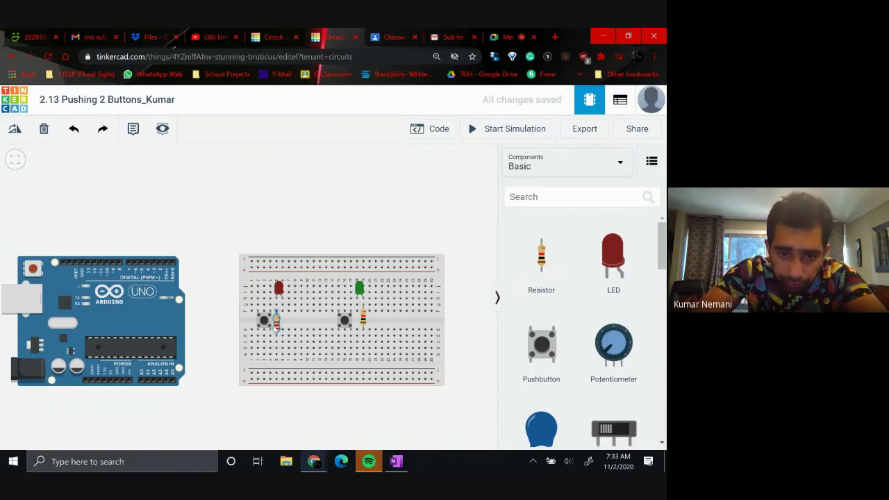
{"action": "left_click_drag", "start_coordinate": [364, 326], "coordinate": [359, 333]}
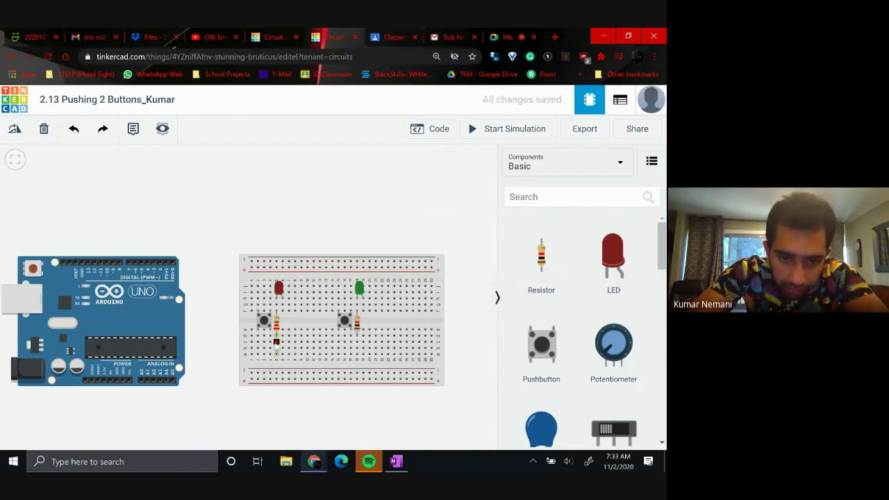
- Wire the lower end of the red LED's resistor to the breadboard's lower negative rail and make the wire black
{"action": "left_click", "coordinate": [276, 342]}
{"action": "left_click", "coordinate": [276, 373]}
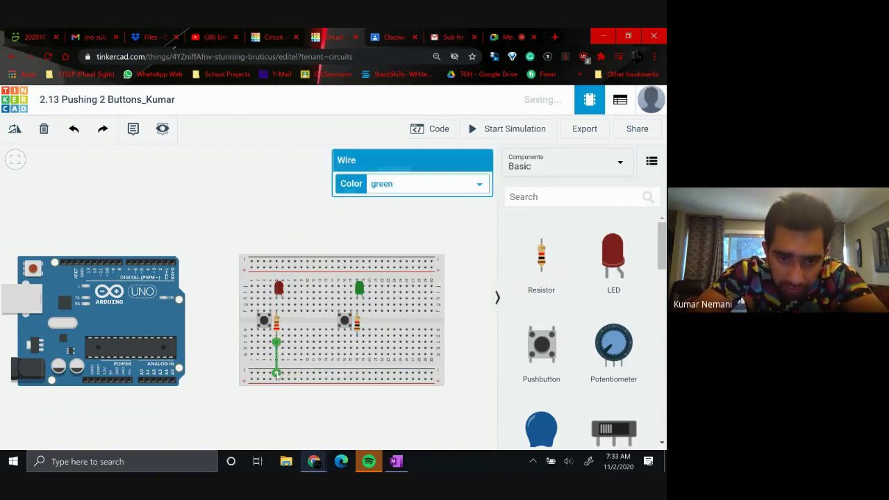
{"action": "left_click", "coordinate": [421, 184]}
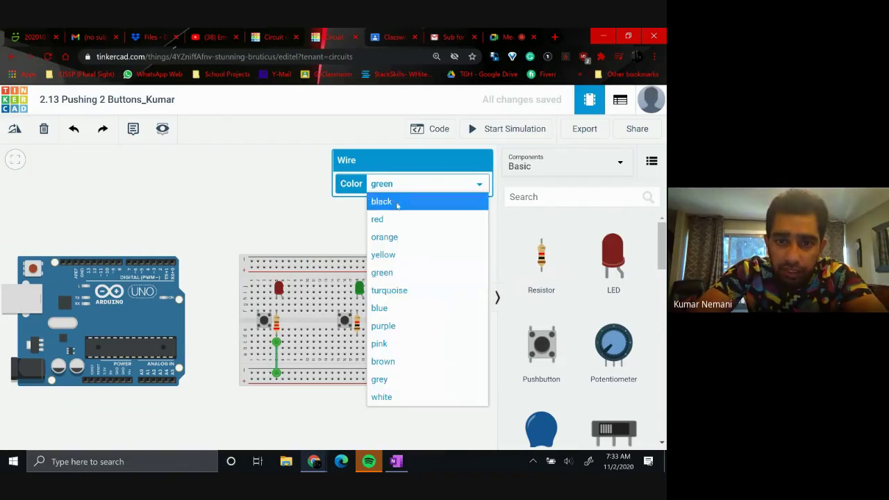
{"action": "left_click", "coordinate": [397, 203]}
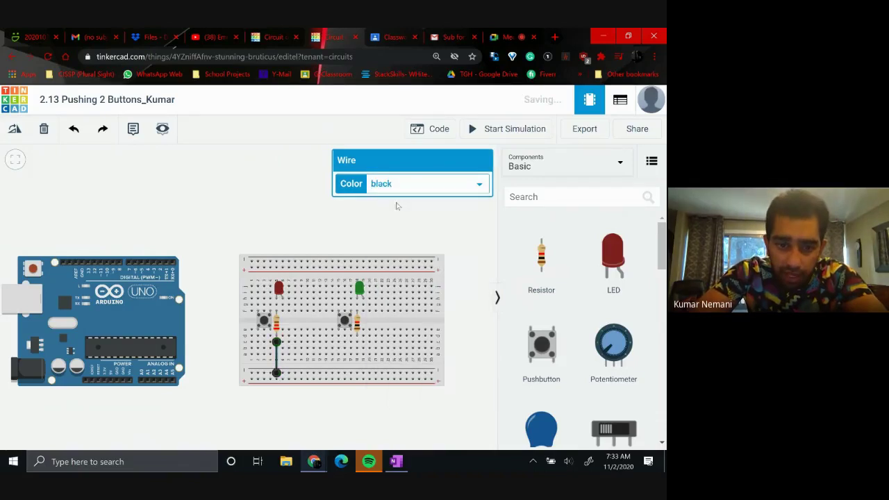
- Connect the lower end of the green LED's resistor to the lower negative rail with a black wire
{"action": "left_click", "coordinate": [357, 341]}
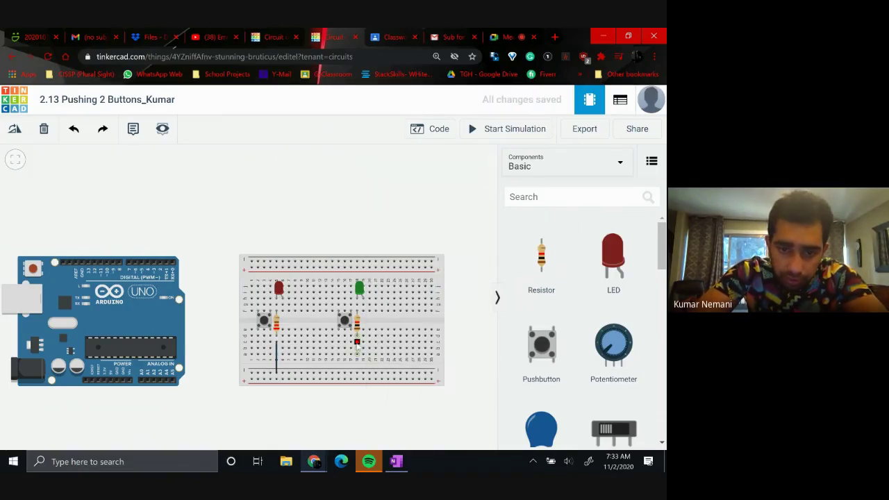
{"action": "left_click", "coordinate": [357, 373]}
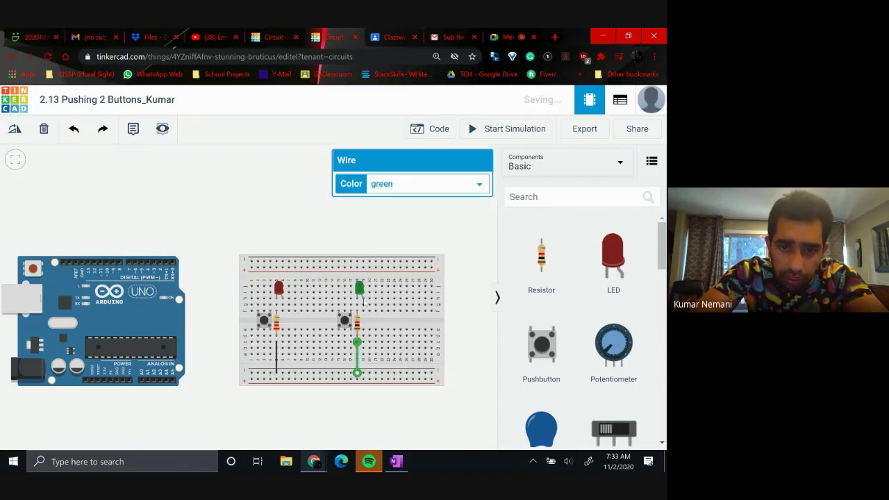
{"action": "left_click", "coordinate": [388, 184]}
{"action": "left_click", "coordinate": [391, 203]}
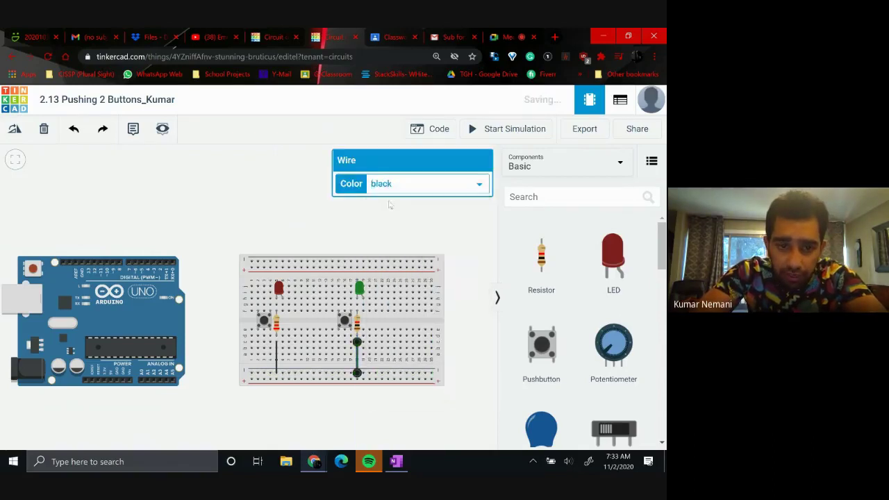
{"action": "left_click", "coordinate": [425, 413]}
{"action": "left_click", "coordinate": [271, 347]}
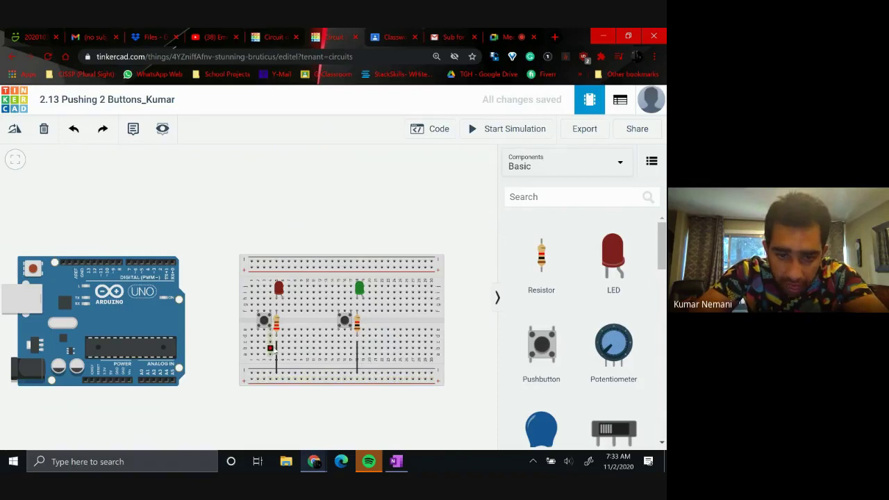
{"action": "key", "text": "Escape"}
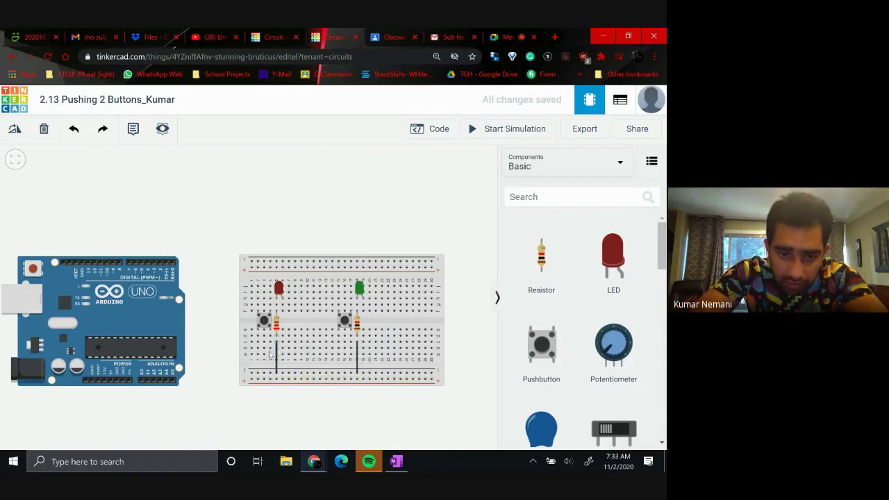
- Route a black wire from the Arduino's power-side GND pin beneath the boards to the breadboard's lower negative rail
{"action": "left_click", "coordinate": [116, 382]}
{"action": "left_click", "coordinate": [118, 421]}
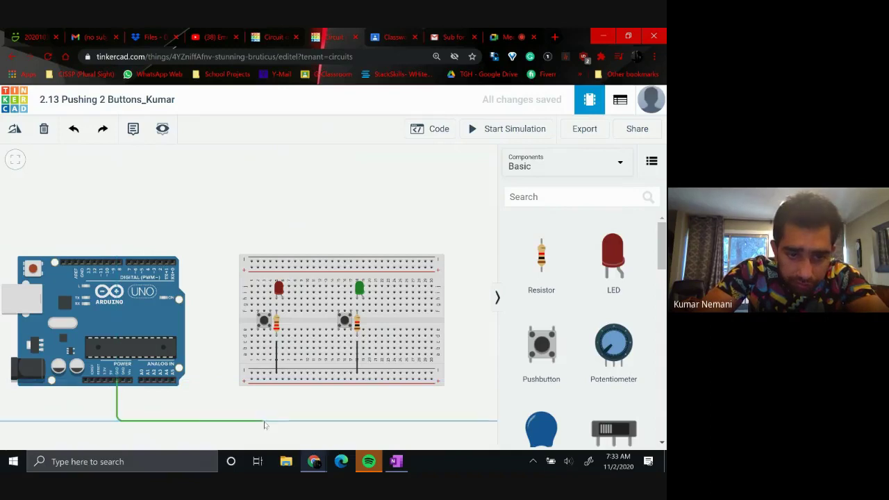
{"action": "left_click", "coordinate": [263, 420]}
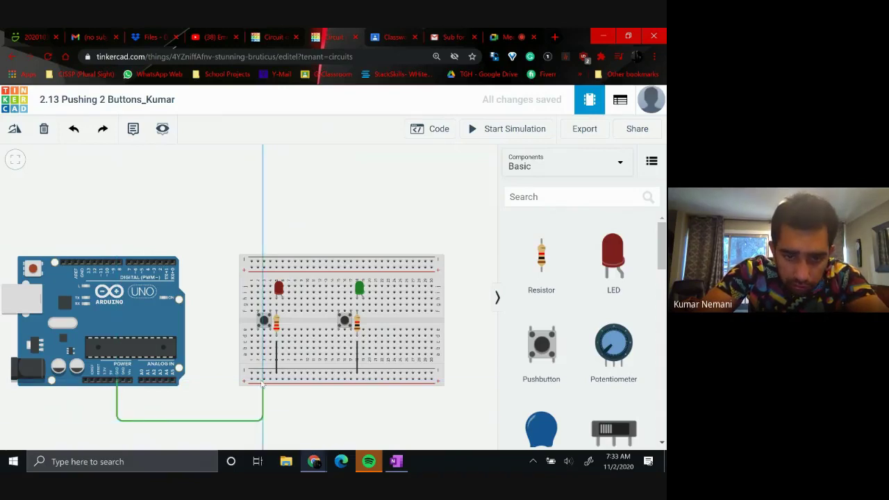
{"action": "left_click", "coordinate": [263, 374]}
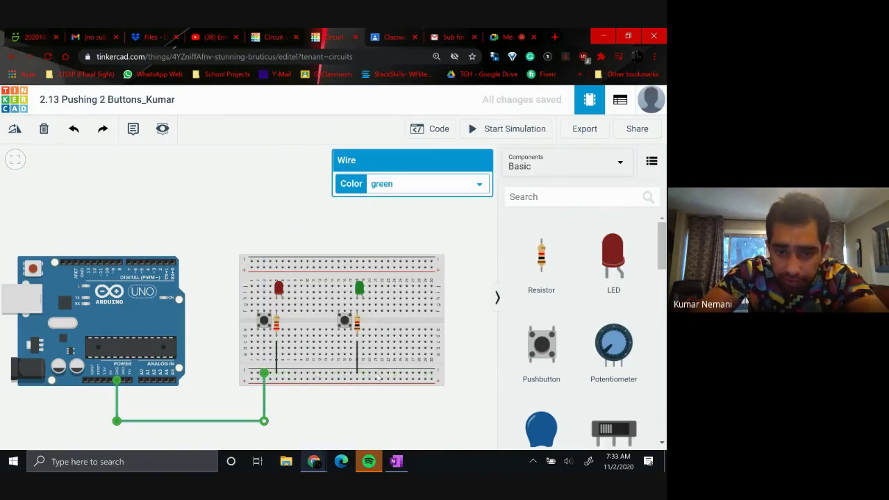
{"action": "left_click", "coordinate": [401, 184]}
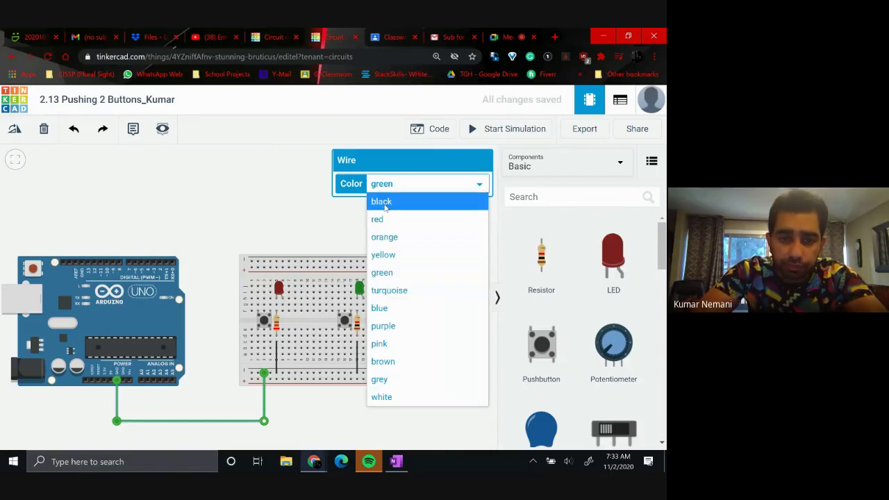
{"action": "left_click", "coordinate": [382, 202]}
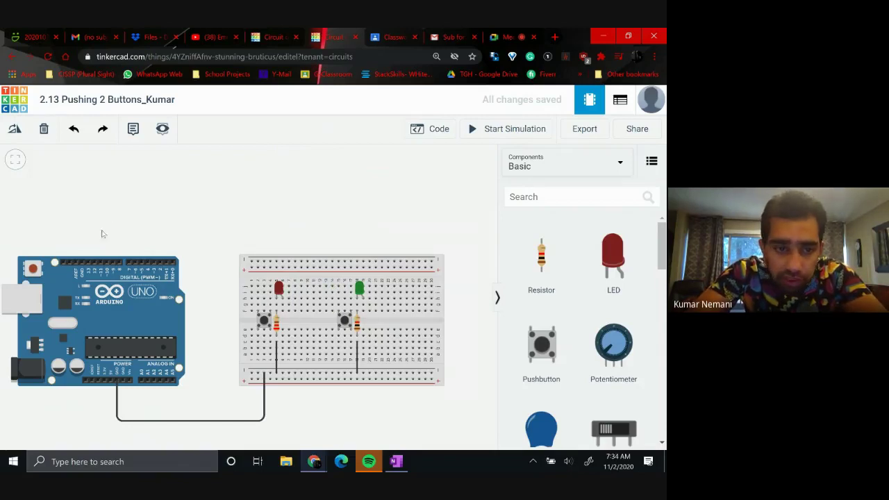
- Route a green wire from Arduino pin 13 above the boards to the breadboard column of the red LED's anode
{"action": "left_click", "coordinate": [86, 261]}
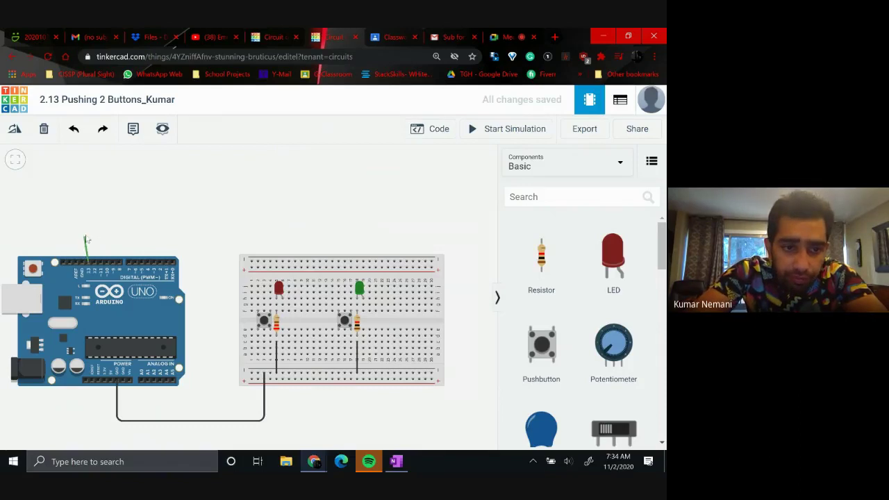
{"action": "left_click", "coordinate": [89, 221]}
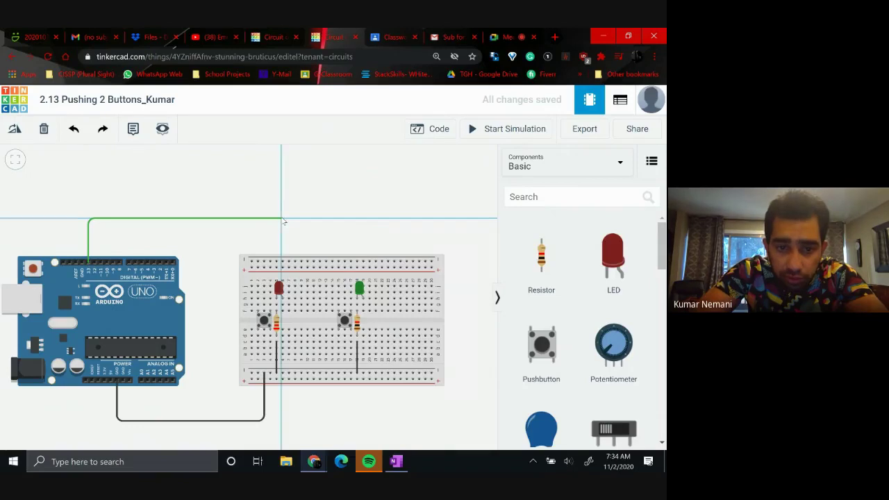
{"action": "left_click", "coordinate": [281, 221]}
{"action": "left_click", "coordinate": [283, 288]}
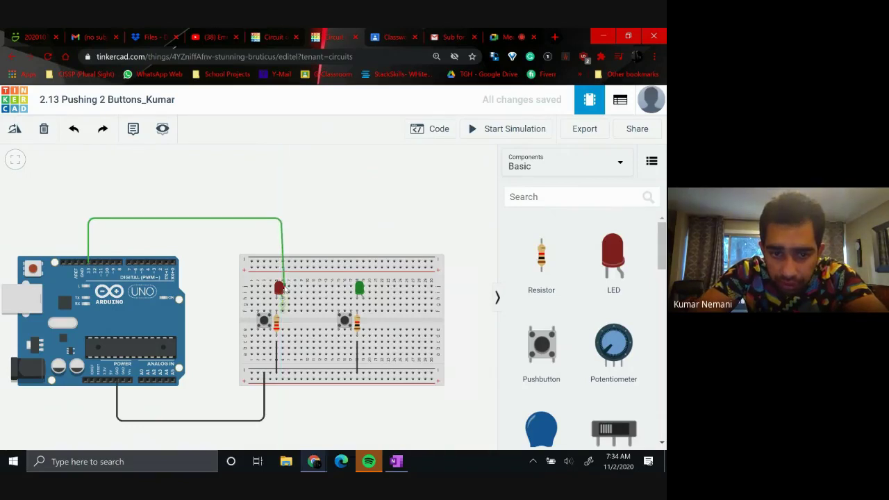
{"action": "left_click", "coordinate": [283, 289]}
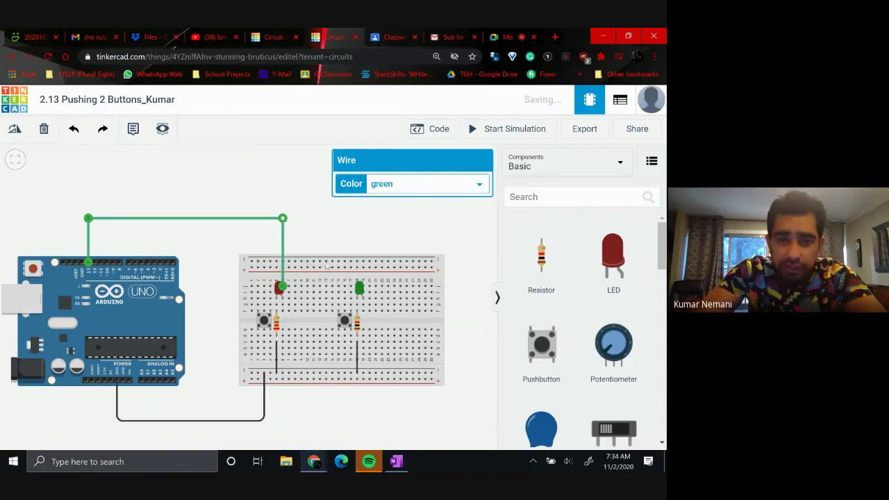
{"action": "left_click", "coordinate": [341, 239]}
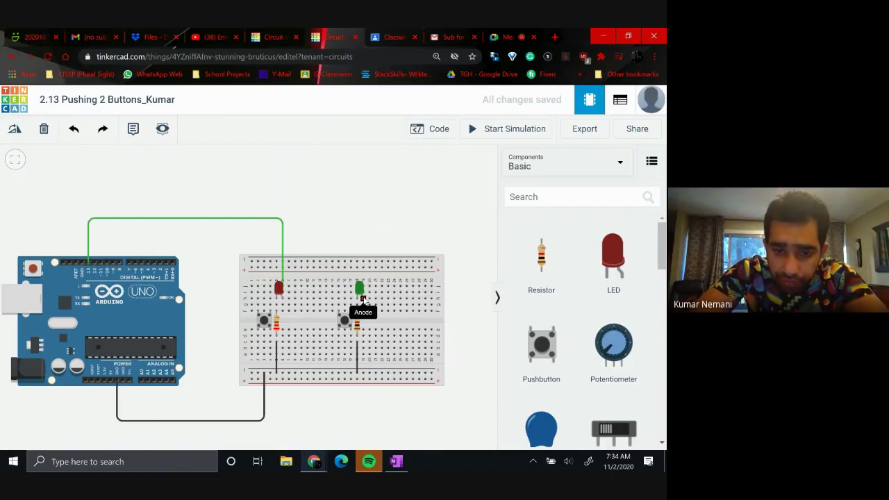
{"action": "left_click", "coordinate": [95, 264]}
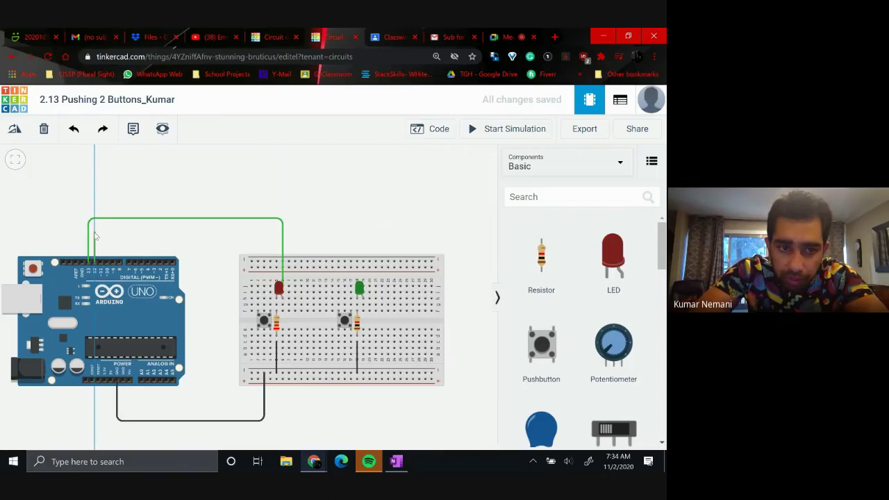
{"action": "left_click", "coordinate": [95, 230]}
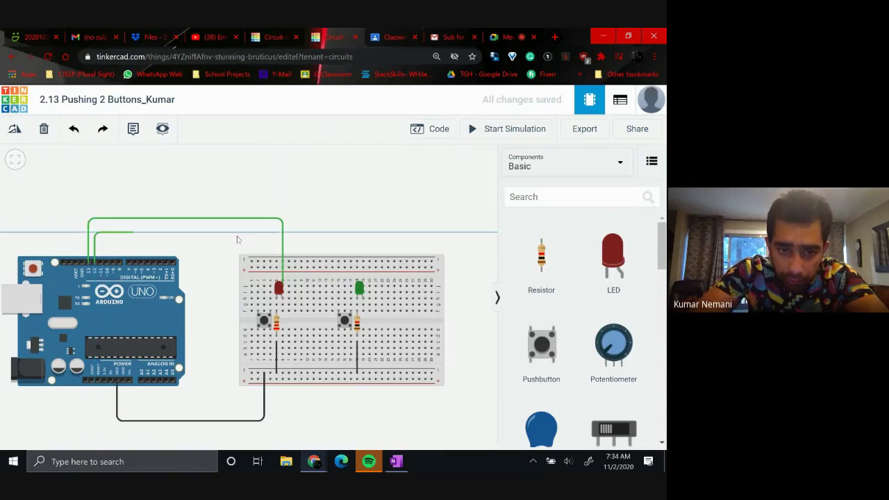
{"action": "left_click", "coordinate": [361, 234]}
{"action": "left_click", "coordinate": [362, 284]}
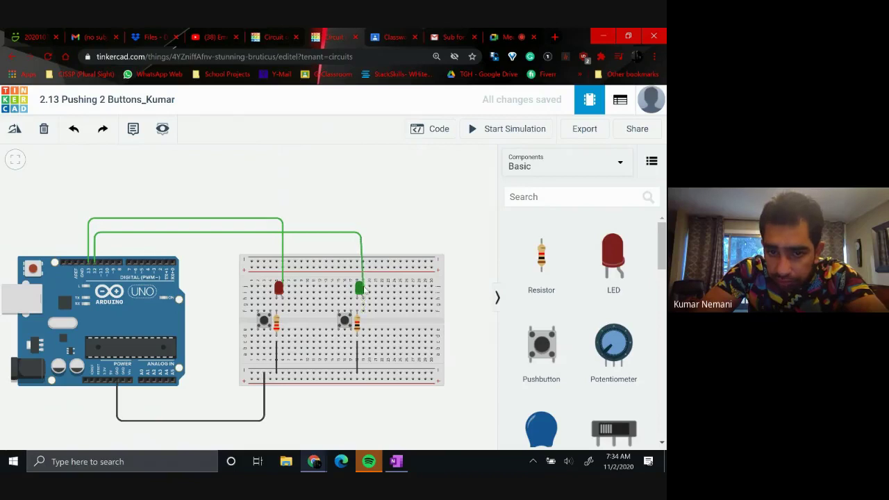
{"action": "left_click", "coordinate": [359, 261]}
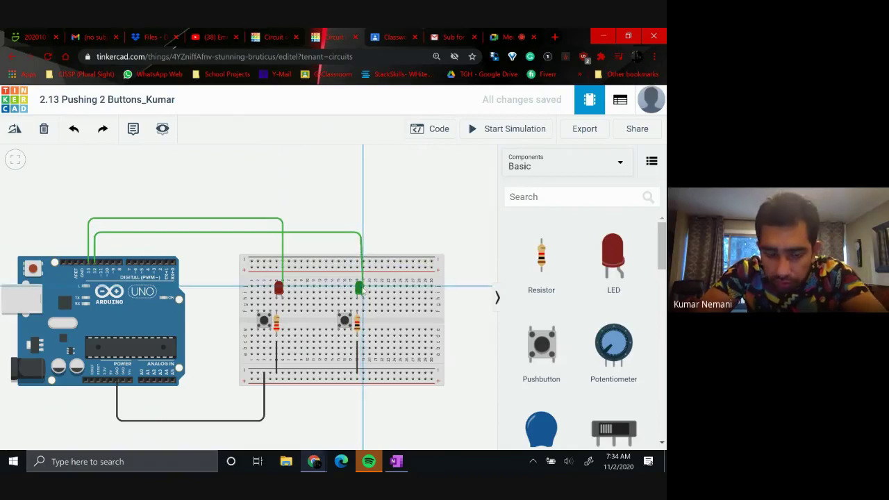
{"action": "key", "text": "Delete"}
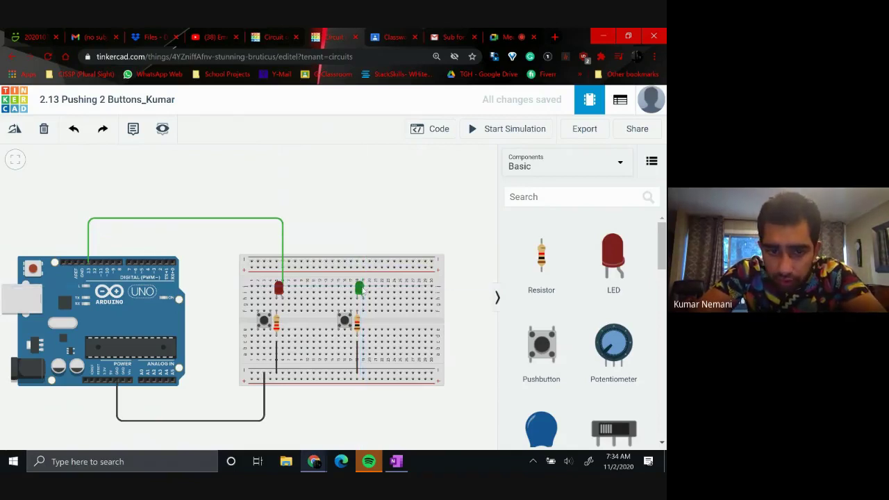
- Route a green wire from Arduino pin 12 above the breadboard to the column of the green LED's anode
{"action": "left_click", "coordinate": [96, 267]}
{"action": "left_click", "coordinate": [96, 266]}
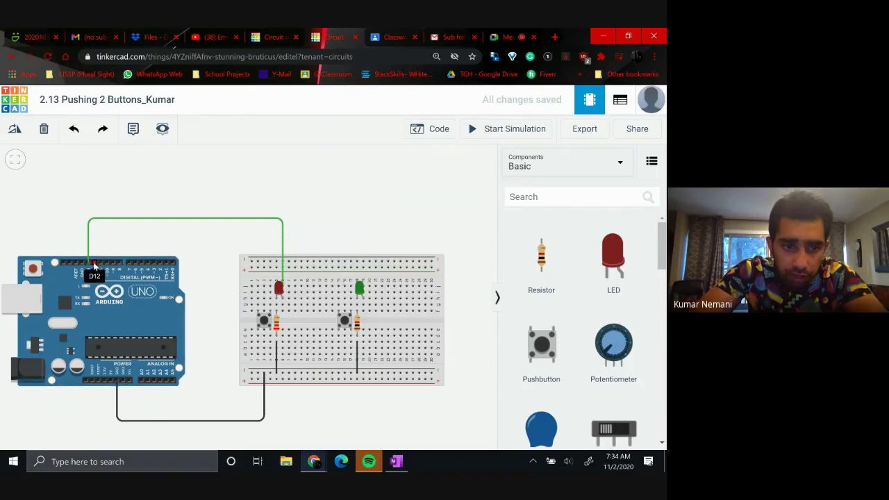
{"action": "left_click", "coordinate": [96, 232]}
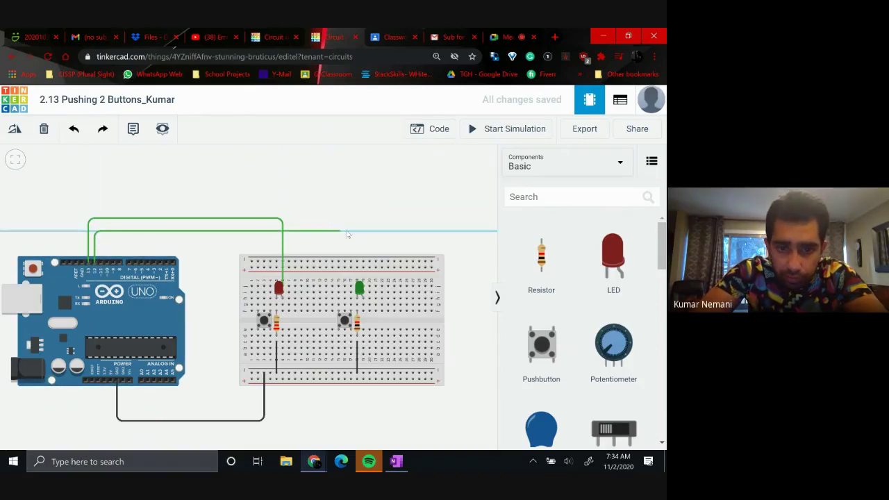
{"action": "left_click", "coordinate": [362, 232]}
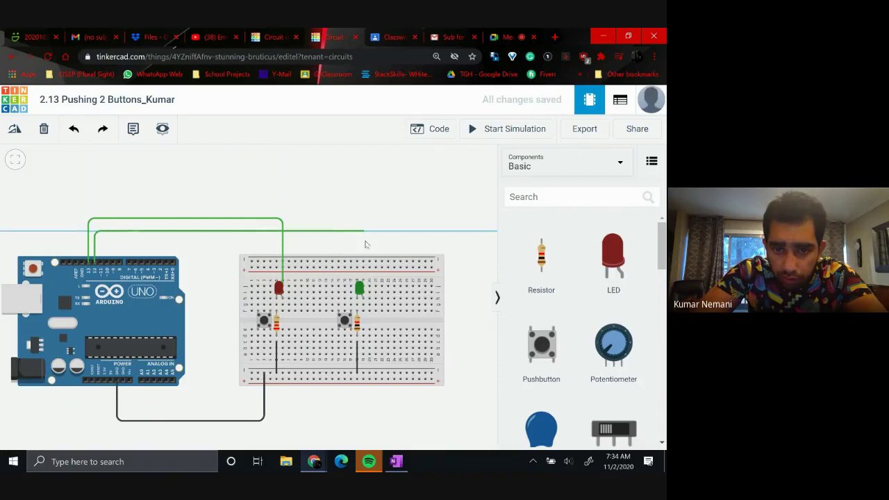
{"action": "left_click", "coordinate": [364, 286]}
{"action": "left_click", "coordinate": [396, 182]}
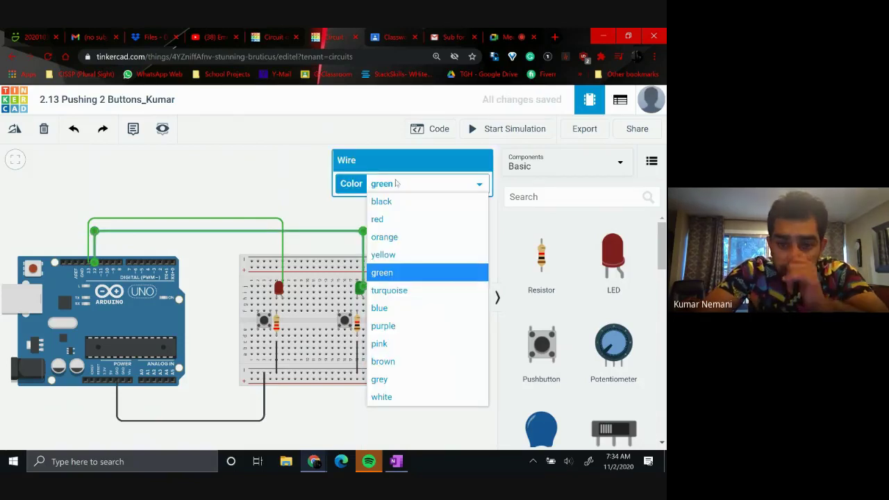
{"action": "left_click", "coordinate": [240, 163]}
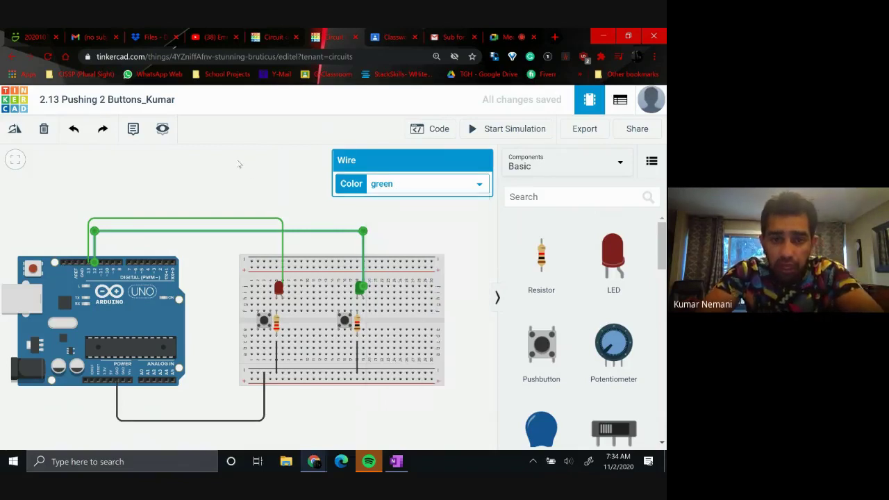
{"action": "left_click", "coordinate": [241, 163]}
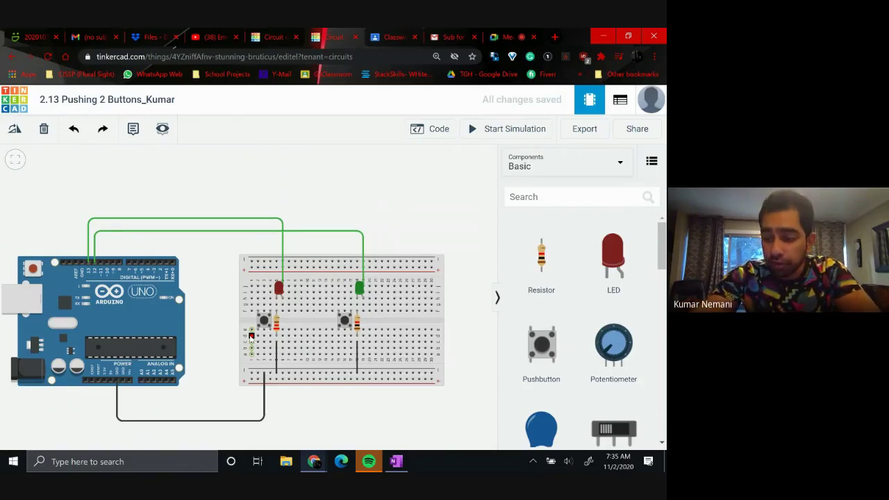
- Route a wire from the Arduino's 5V pin beneath the boards to the breadboard's lower positive rail and make it red
{"action": "left_click", "coordinate": [110, 381]}
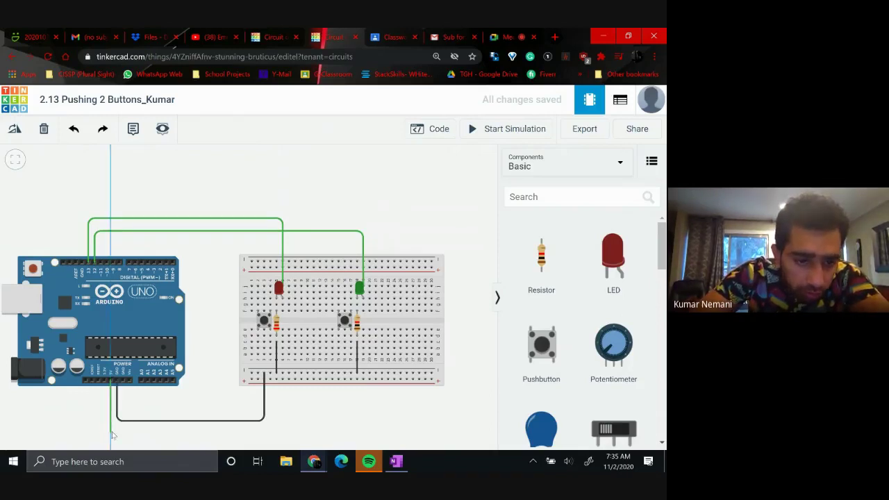
{"action": "left_click", "coordinate": [111, 432]}
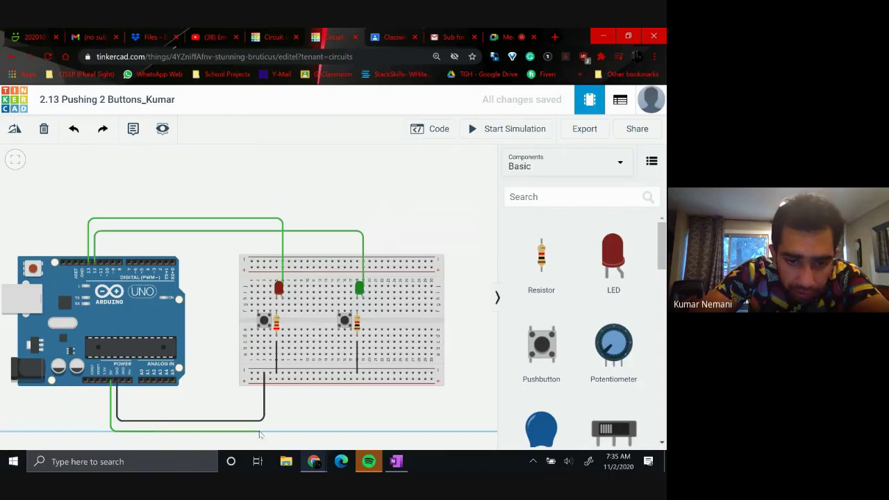
{"action": "left_click", "coordinate": [259, 432]}
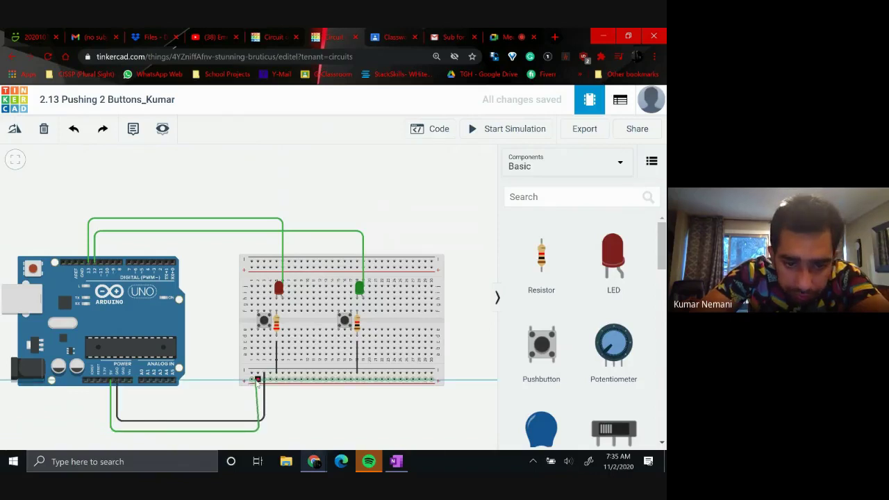
{"action": "left_click", "coordinate": [258, 379]}
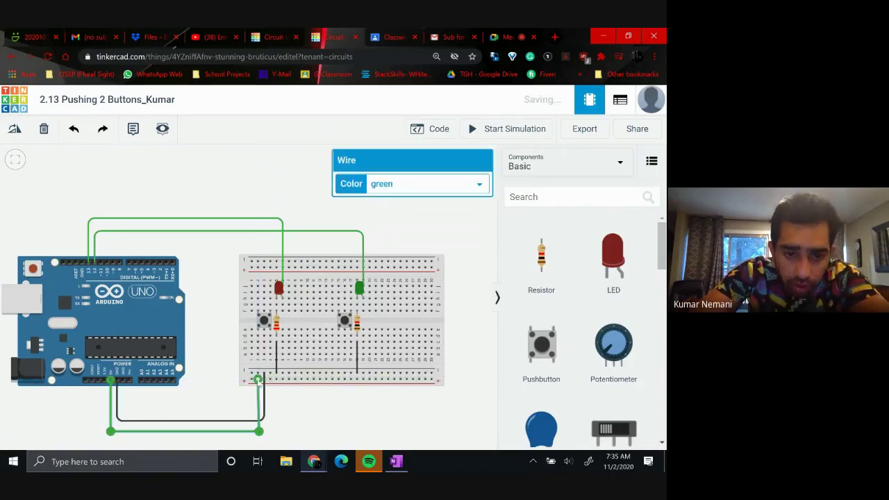
{"action": "left_click", "coordinate": [424, 186]}
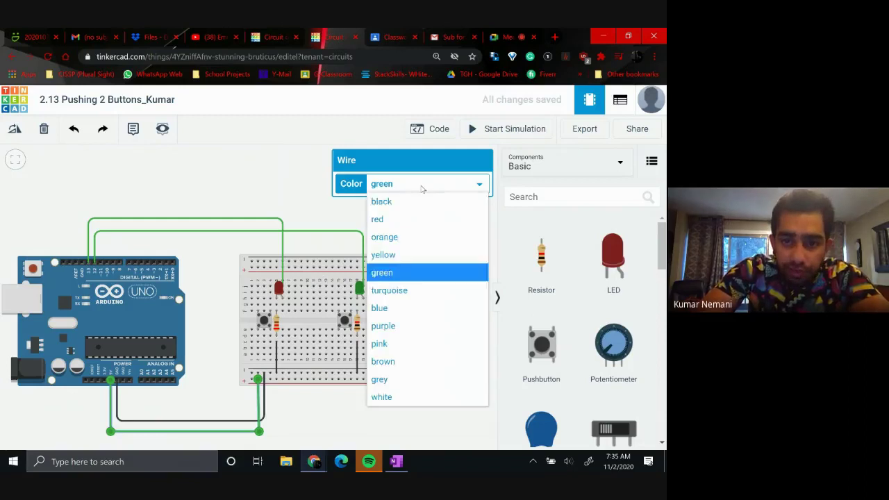
{"action": "left_click", "coordinate": [403, 220]}
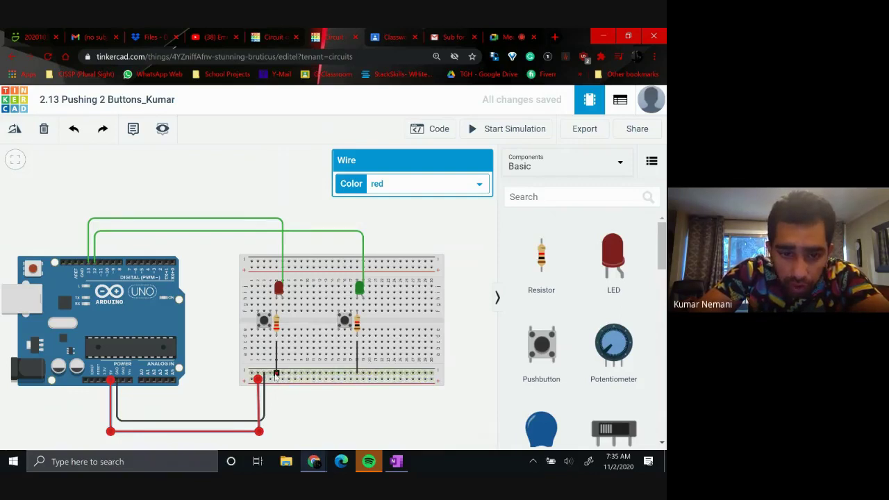
{"action": "left_click", "coordinate": [299, 422]}
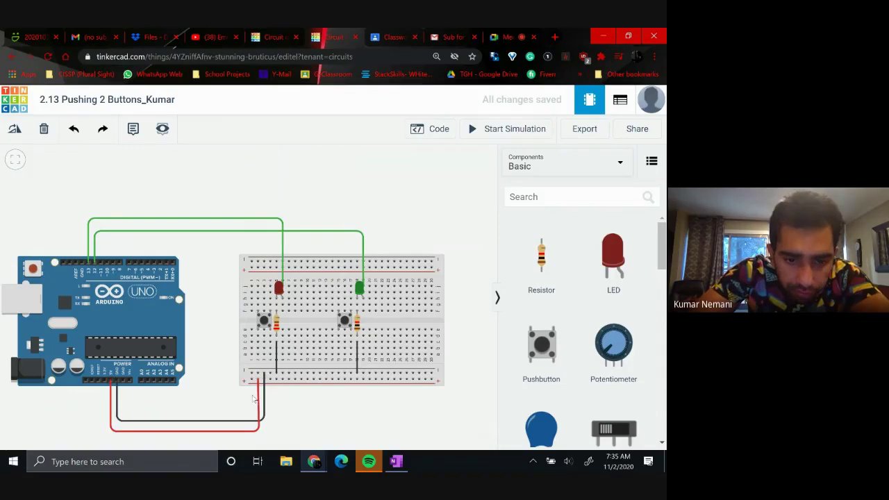
- Shift the 5V wire's breadboard end farther right along the lower positive rail and realign its corner directly beneath that end
{"action": "left_click", "coordinate": [259, 400]}
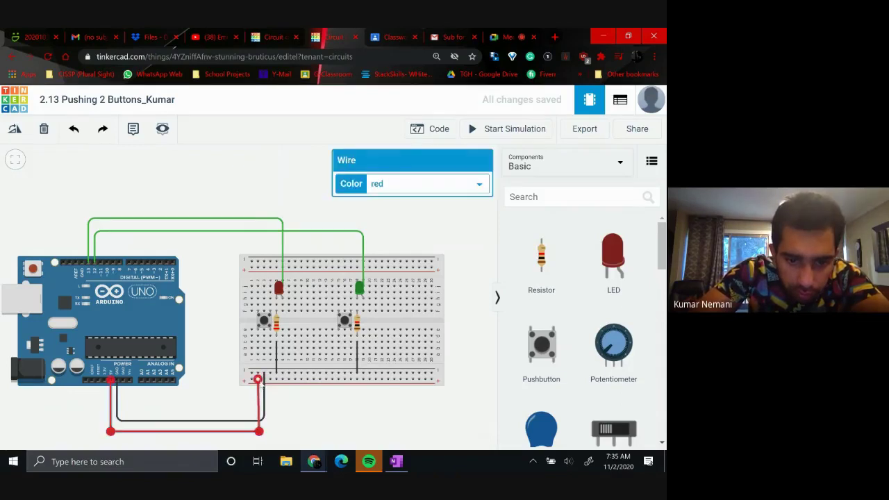
{"action": "left_click_drag", "start_coordinate": [258, 380], "coordinate": [296, 381]}
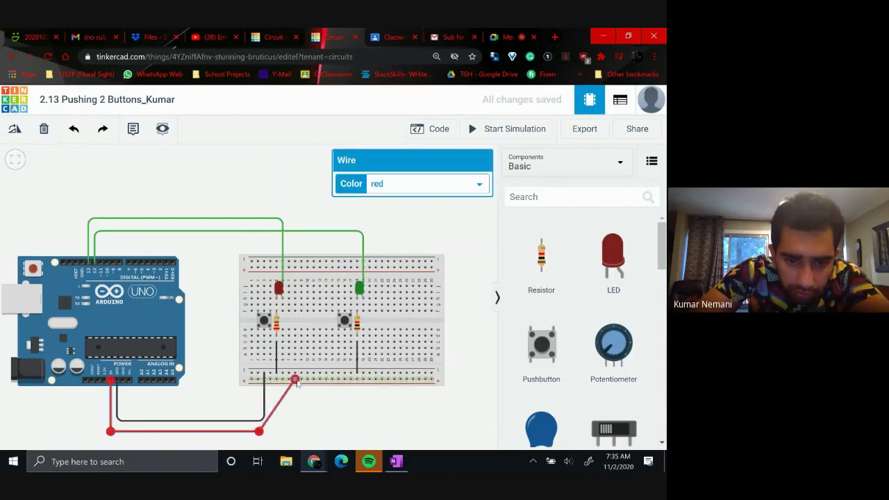
{"action": "left_click_drag", "start_coordinate": [267, 430], "coordinate": [302, 434]}
{"action": "left_click", "coordinate": [295, 432]}
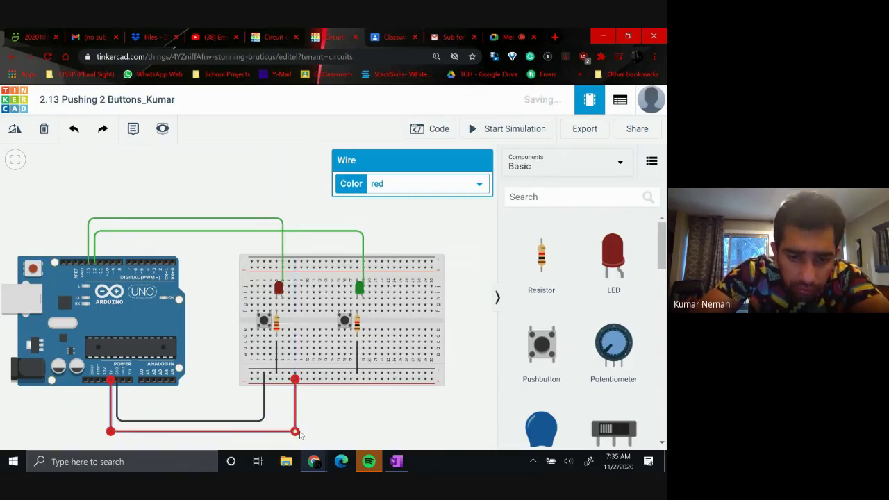
- Connect the column of the left pushbutton's lower-left terminal to the lower positive rail with a red wire
{"action": "left_click", "coordinate": [257, 331]}
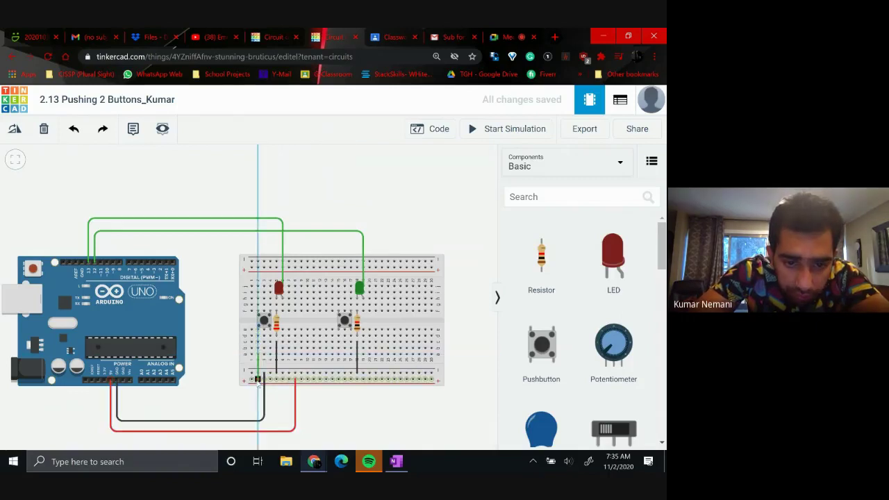
{"action": "left_click", "coordinate": [257, 380]}
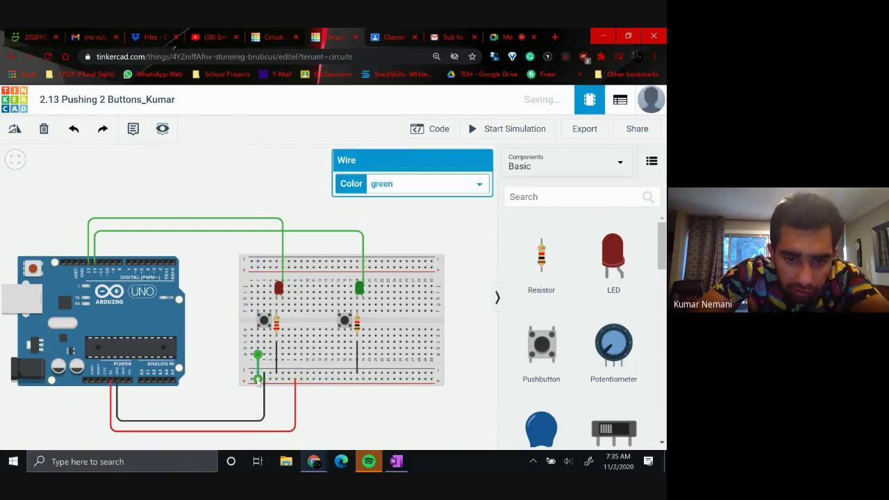
{"action": "left_click", "coordinate": [418, 187]}
{"action": "left_click", "coordinate": [380, 221]}
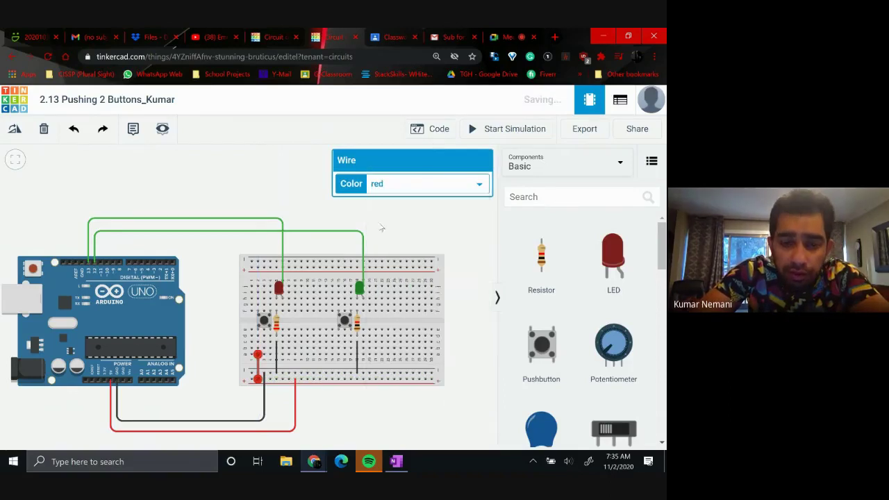
{"action": "left_click", "coordinate": [336, 410]}
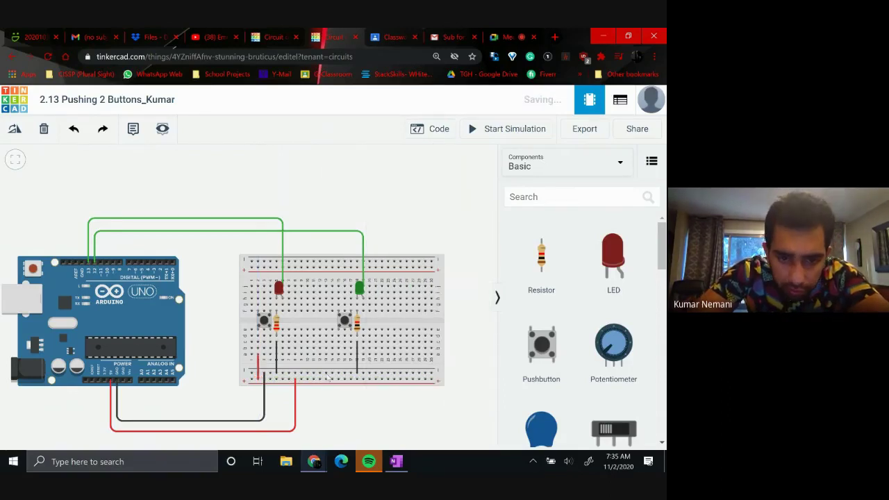
- Wire the right pushbutton's lower-left terminal column to the lower positive rail and make the wire red
{"action": "left_click", "coordinate": [339, 332]}
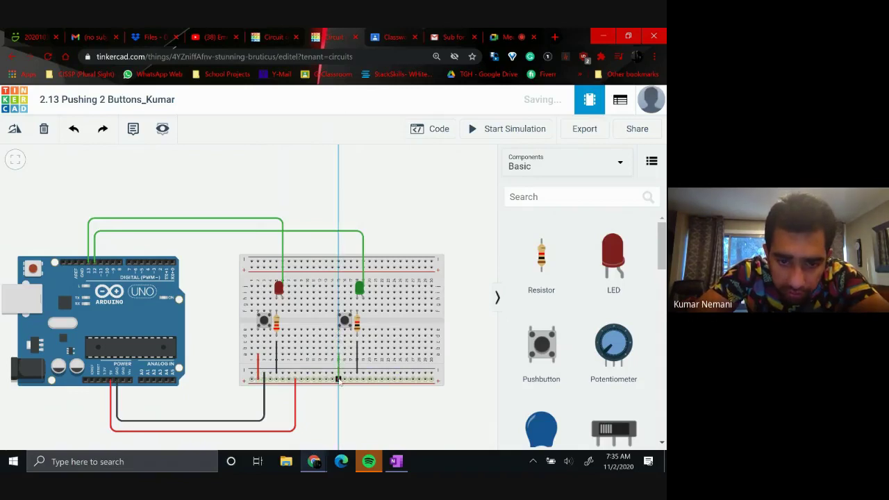
{"action": "left_click", "coordinate": [339, 380]}
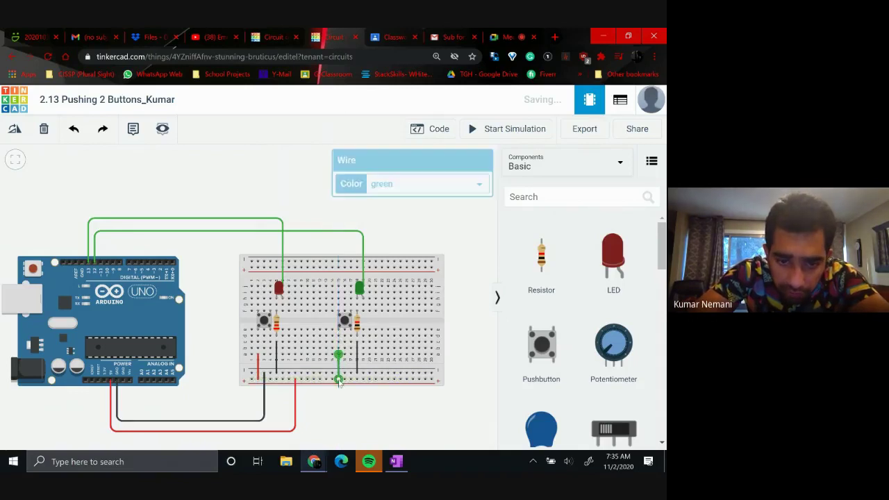
{"action": "left_click", "coordinate": [424, 184]}
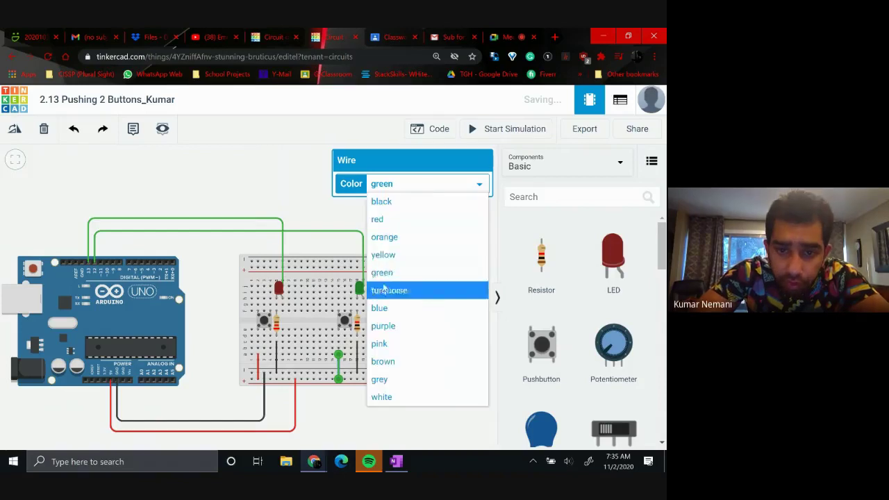
{"action": "left_click", "coordinate": [381, 221]}
{"action": "left_click", "coordinate": [356, 422]}
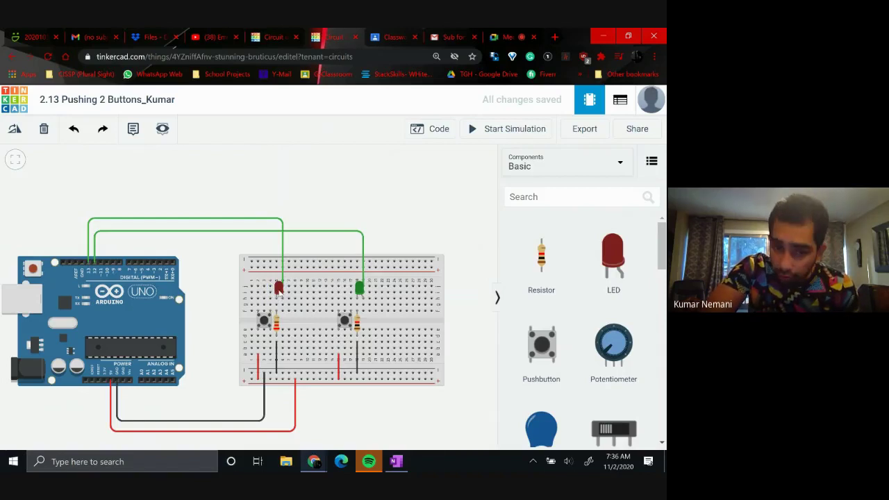
- Shift the black ground wire's breadboard end farther right along the lower negative rail and realign its corner directly beneath that end
{"action": "left_click_drag", "start_coordinate": [541, 267], "coordinate": [264, 358]}
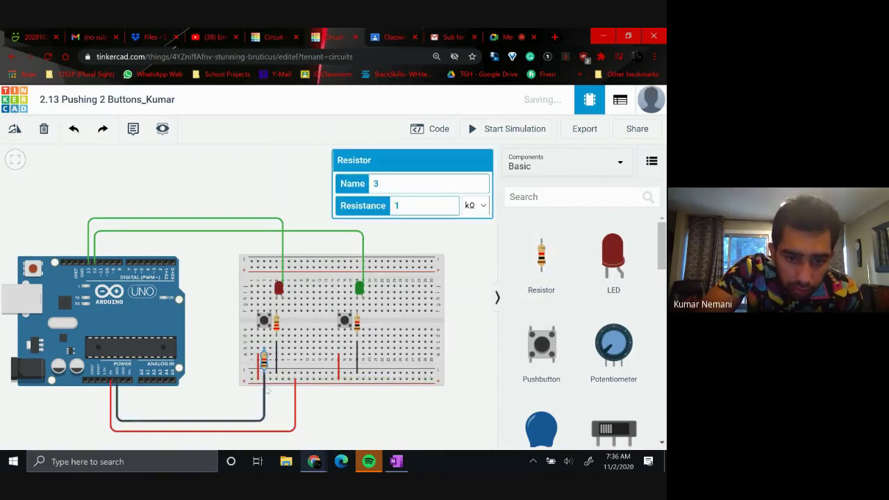
{"action": "left_click_drag", "start_coordinate": [264, 390], "coordinate": [265, 366]}
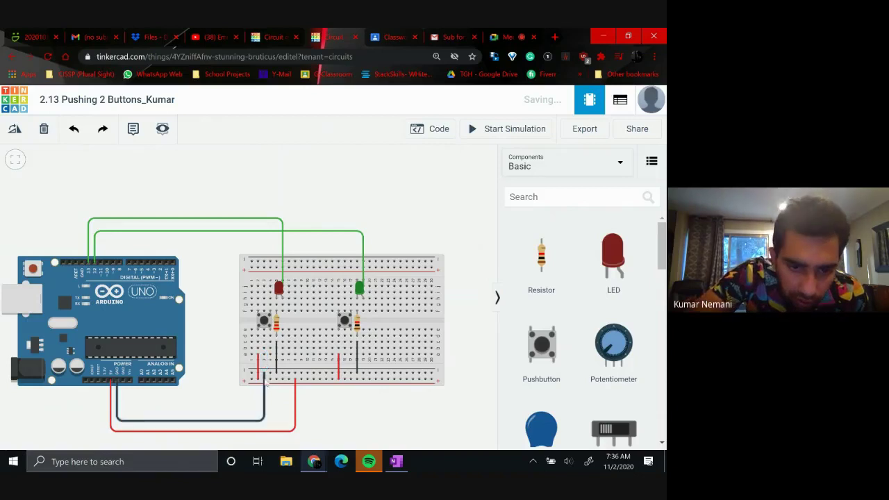
{"action": "left_click", "coordinate": [265, 384]}
{"action": "left_click_drag", "start_coordinate": [265, 379], "coordinate": [284, 380]}
{"action": "left_click_drag", "start_coordinate": [264, 421], "coordinate": [280, 419]}
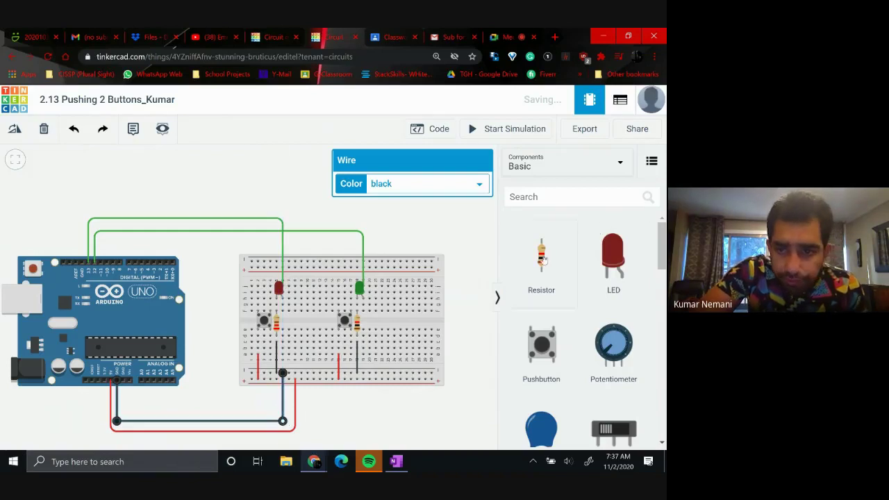
- Place a resistor below the left pushbutton, reaching the lower negative rail, and set its resistance to 10 kΩ
{"action": "left_click", "coordinate": [469, 288]}
{"action": "key", "text": "ctrl+v"}
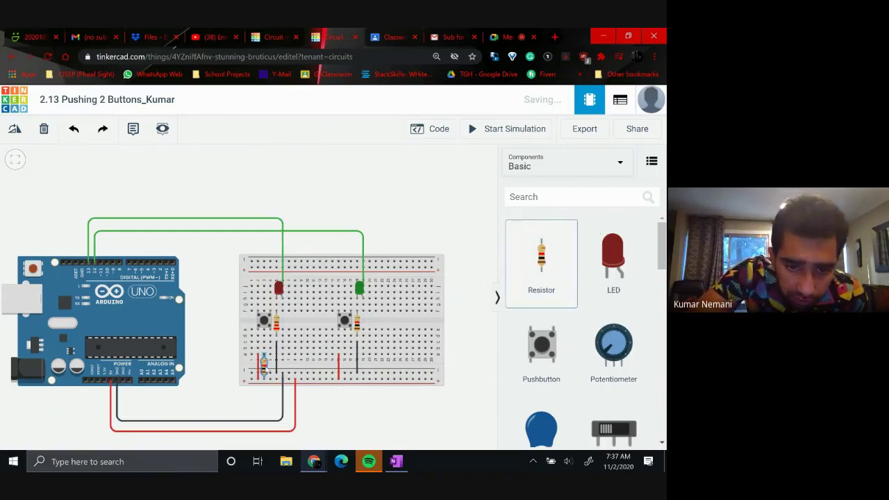
{"action": "left_click", "coordinate": [265, 363]}
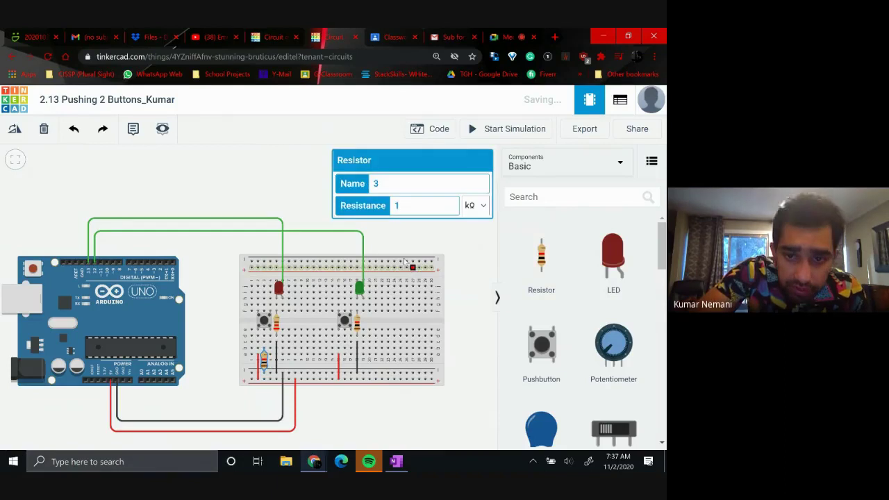
{"action": "type", "text": "0"}
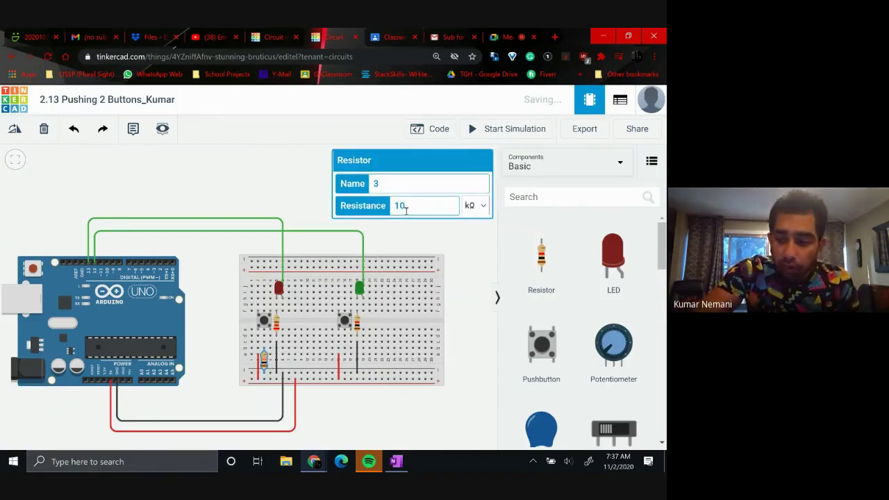
{"action": "left_click", "coordinate": [481, 295]}
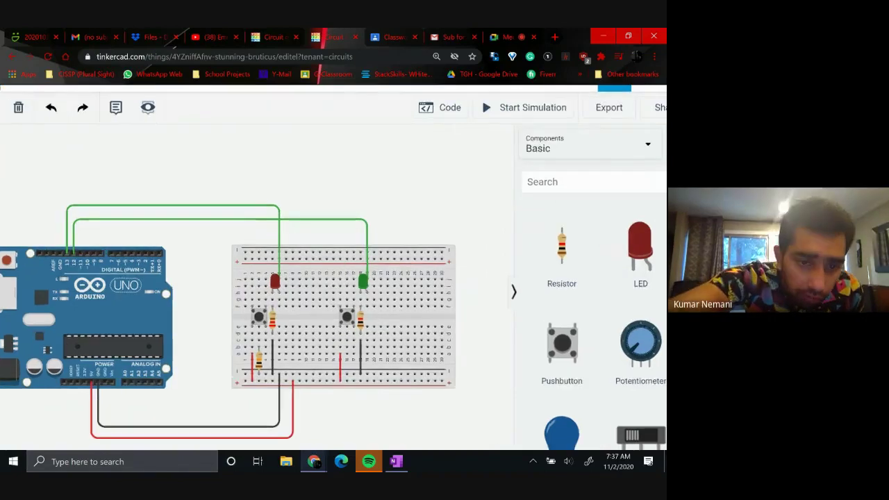
- Move the 10 kΩ resistor one column right to column 4, in line with the left pushbutton's lower-right terminal
{"action": "scroll", "coordinate": [333, 299], "scroll_direction": "up", "scroll_amount": 5}
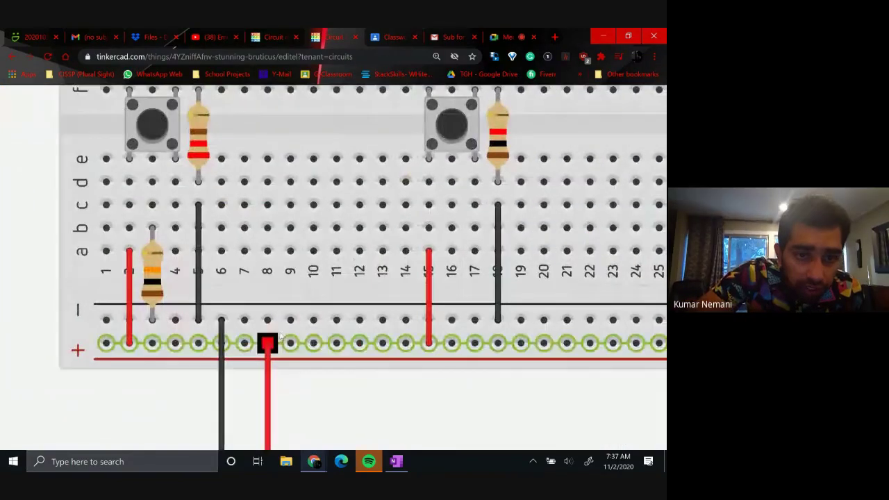
{"action": "left_click", "coordinate": [154, 267]}
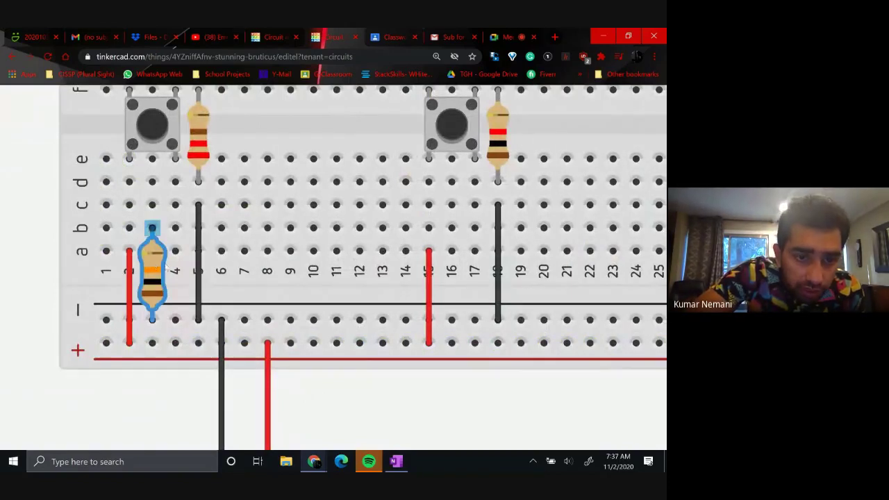
{"action": "left_click_drag", "start_coordinate": [154, 266], "coordinate": [175, 269]}
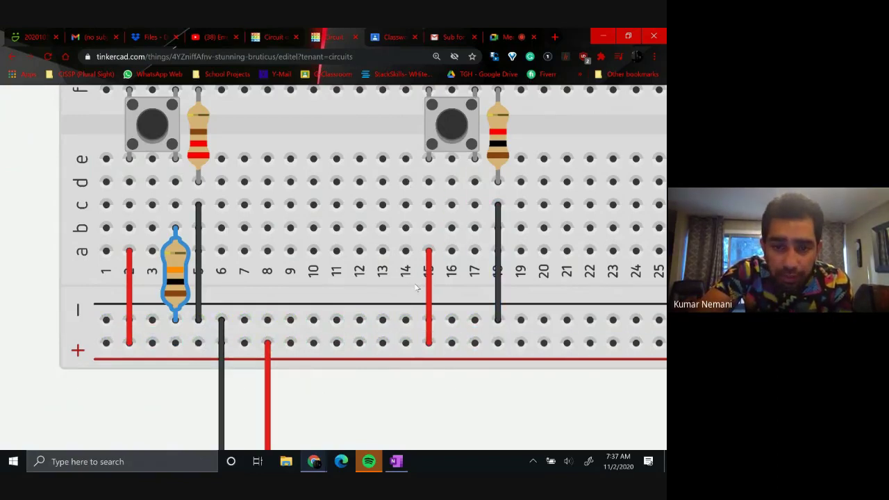
- Add a 10 kΩ resistor between the right pushbutton's lower-right terminal column and the lower negative rail
{"action": "scroll", "coordinate": [417, 287], "scroll_direction": "down", "scroll_amount": 2}
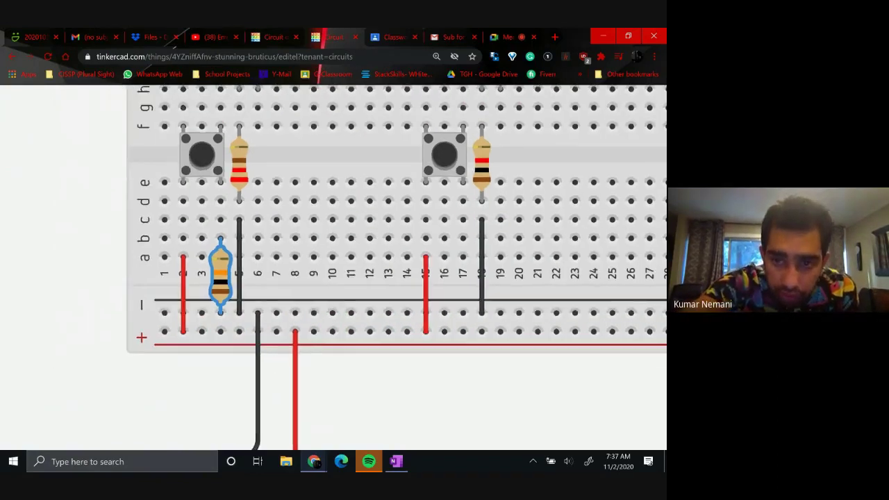
{"action": "scroll", "coordinate": [417, 287], "scroll_direction": "down", "scroll_amount": 3}
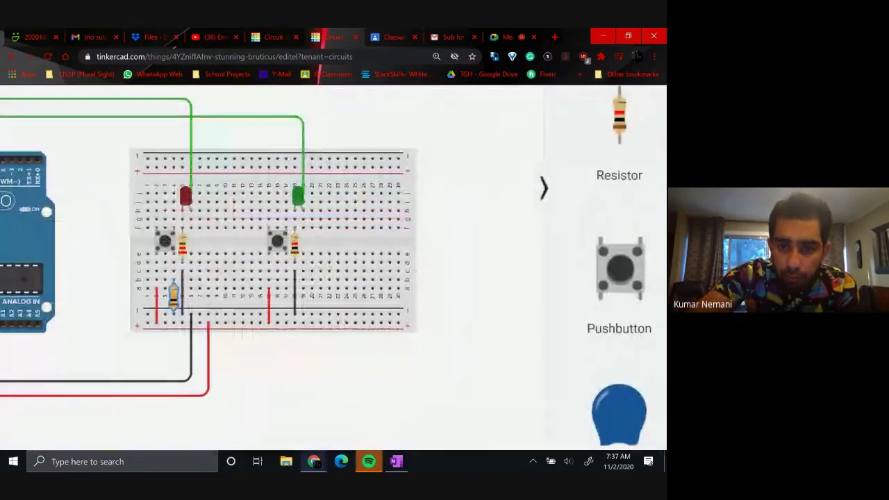
{"action": "scroll", "coordinate": [579, 219], "scroll_direction": "down", "scroll_amount": 2}
{"action": "left_click_drag", "start_coordinate": [579, 219], "coordinate": [335, 341]}
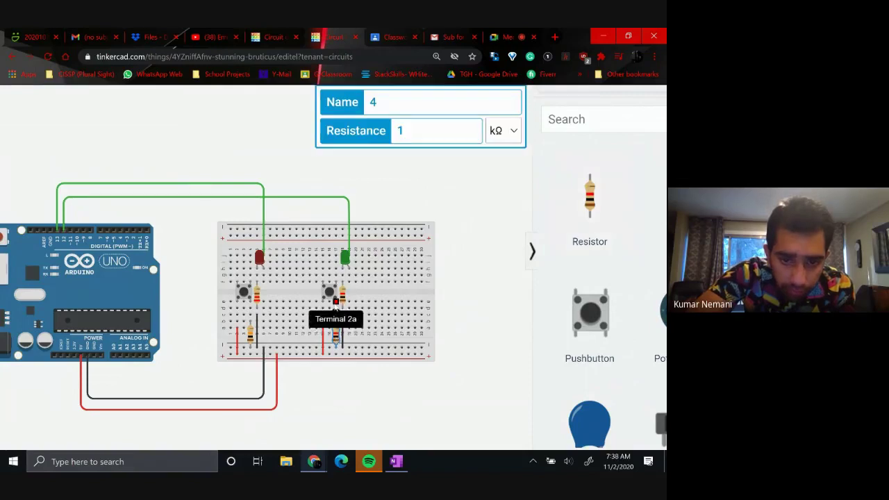
{"action": "left_click", "coordinate": [411, 130]}
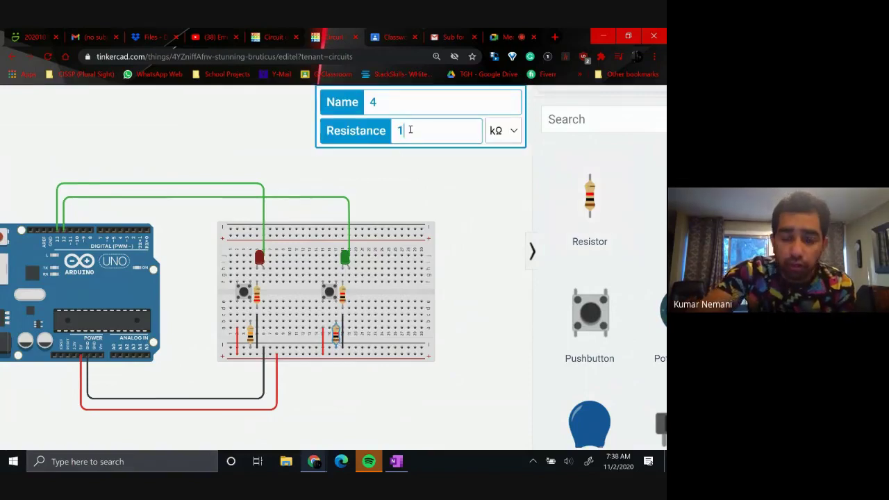
{"action": "type", "text": "0"}
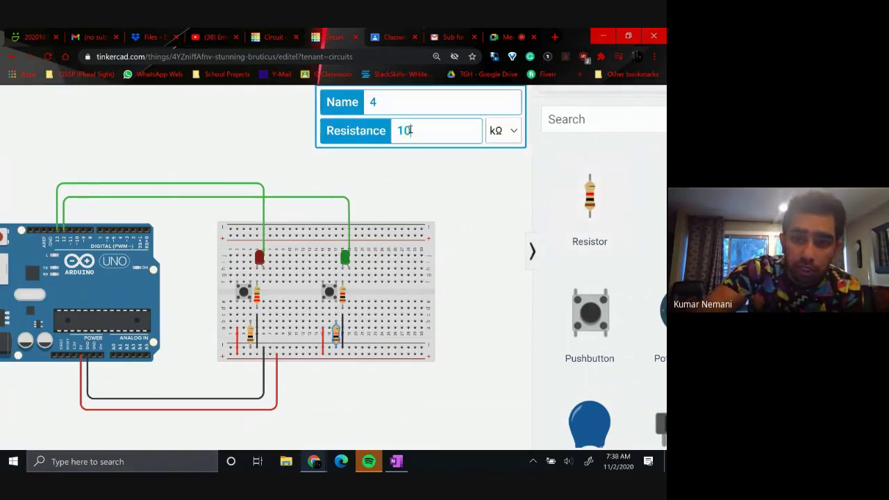
{"action": "left_click", "coordinate": [478, 241]}
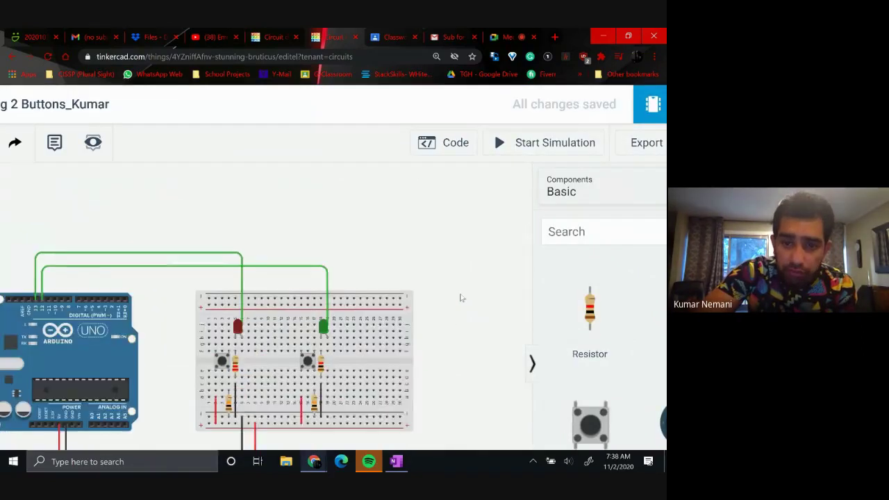
- Route a wire from the Arduino's digital pin 2 above the boards to the column of the left pushbutton's upper-right terminal
{"action": "scroll", "coordinate": [476, 316], "scroll_direction": "down", "scroll_amount": 2}
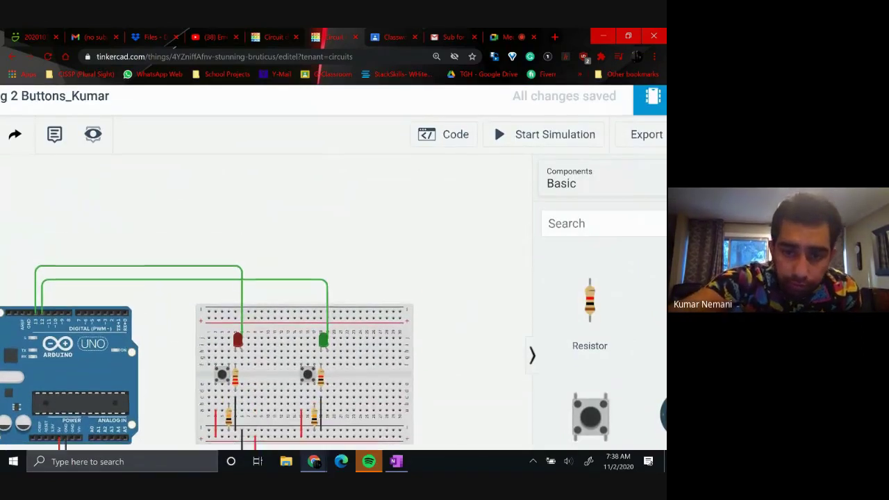
{"action": "scroll", "coordinate": [476, 316], "scroll_direction": "down", "scroll_amount": 1}
{"action": "scroll", "coordinate": [476, 316], "scroll_direction": "up", "scroll_amount": 3}
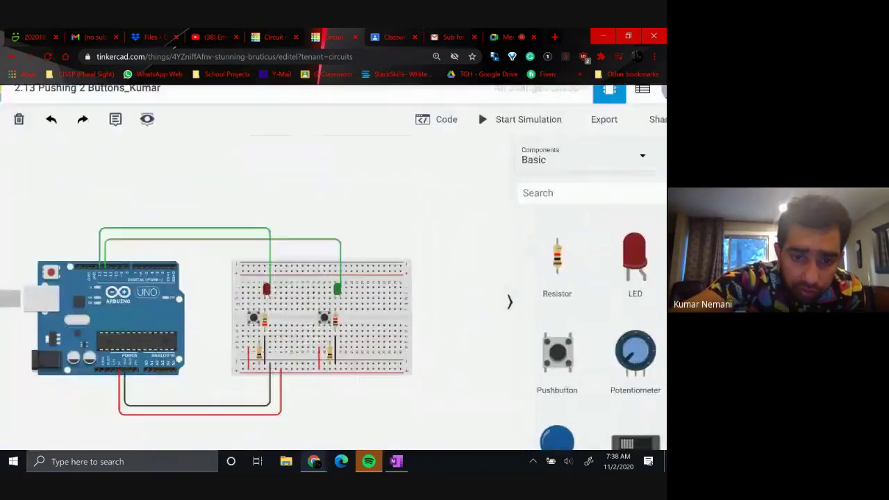
{"action": "scroll", "coordinate": [476, 97], "scroll_direction": "down", "scroll_amount": 1}
{"action": "scroll", "coordinate": [476, 103], "scroll_direction": "up", "scroll_amount": 2}
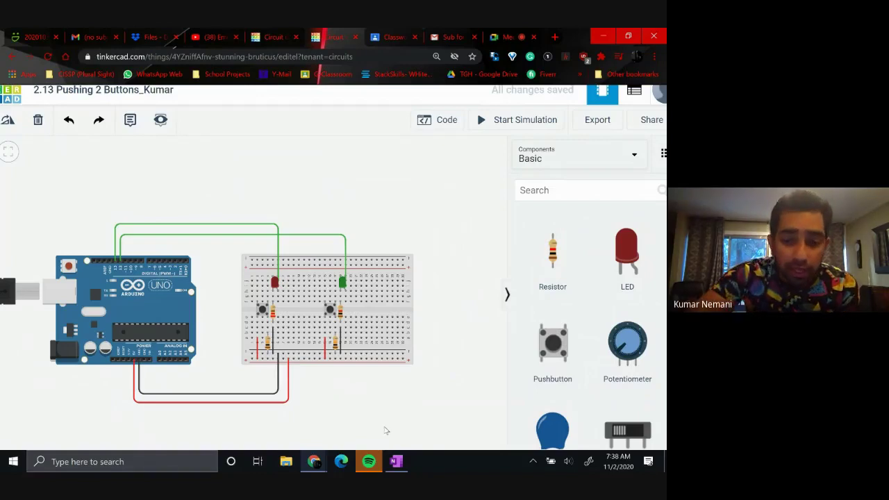
{"action": "left_click_drag", "start_coordinate": [450, 274], "coordinate": [427, 245]}
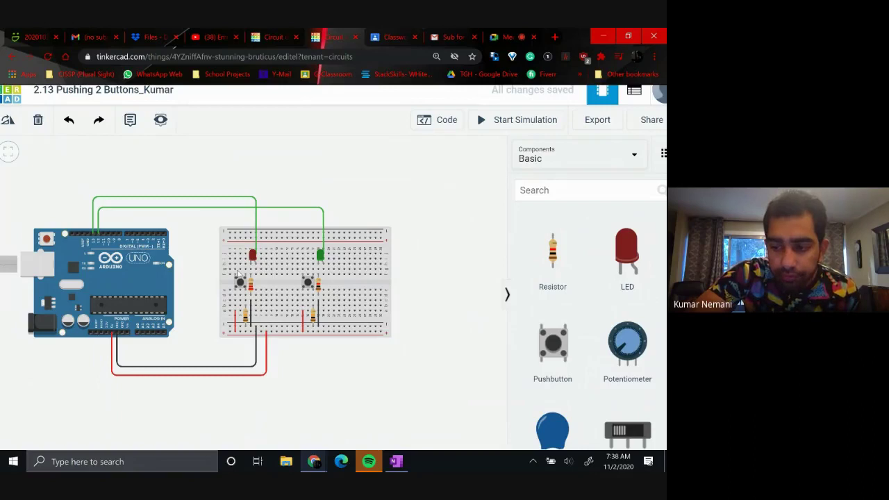
{"action": "left_click", "coordinate": [152, 236]}
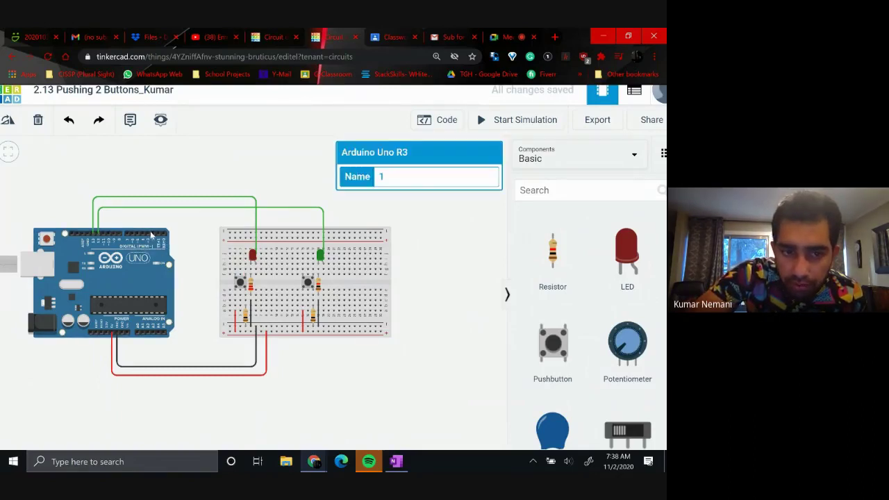
{"action": "left_click", "coordinate": [152, 238]}
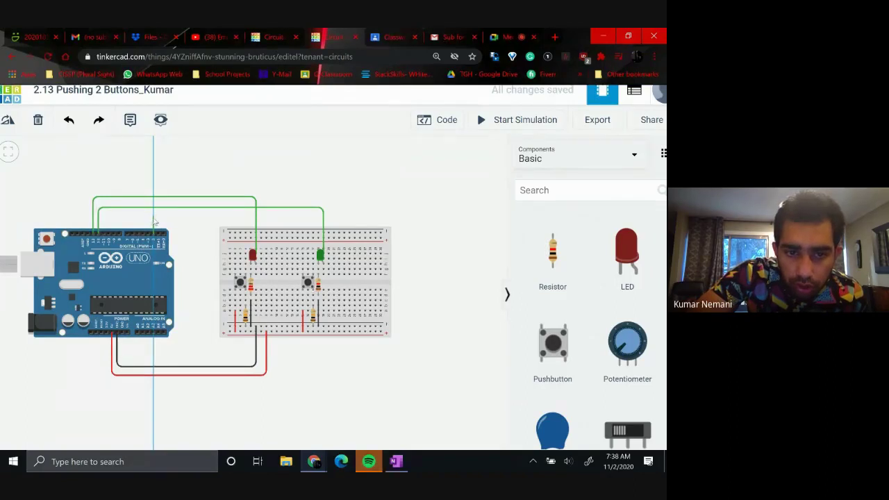
{"action": "left_click", "coordinate": [153, 221]}
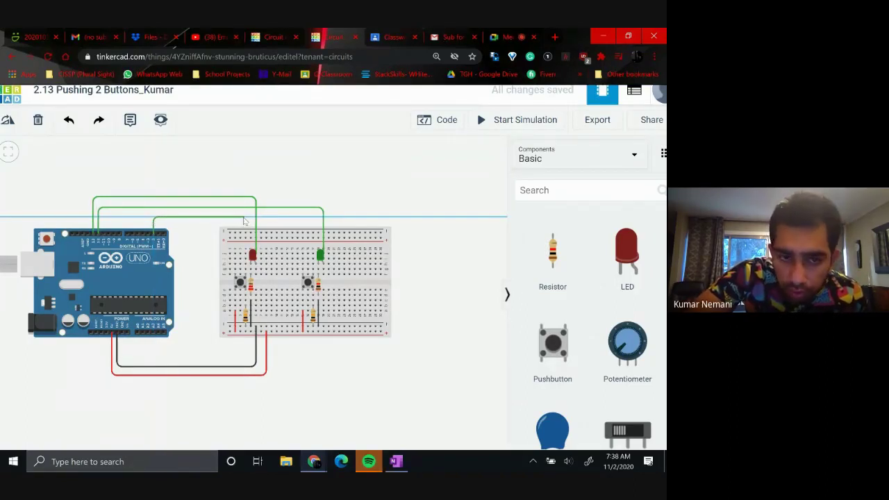
{"action": "left_click", "coordinate": [246, 220]}
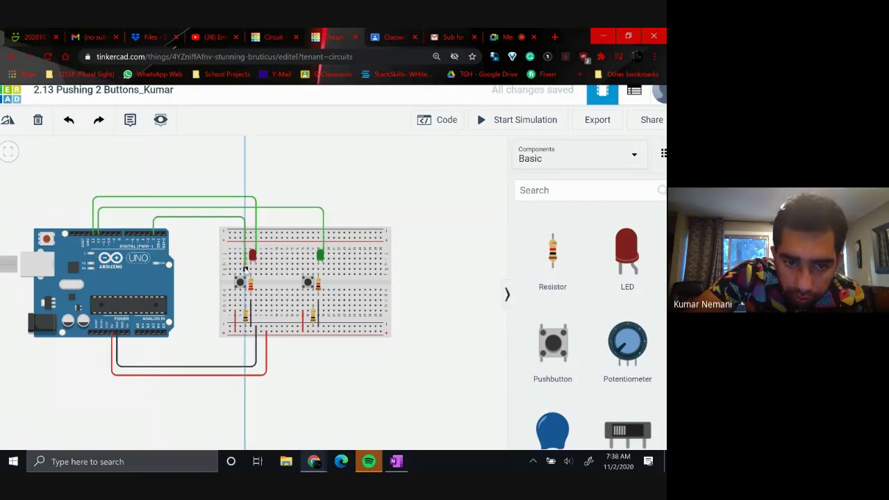
{"action": "left_click", "coordinate": [245, 263]}
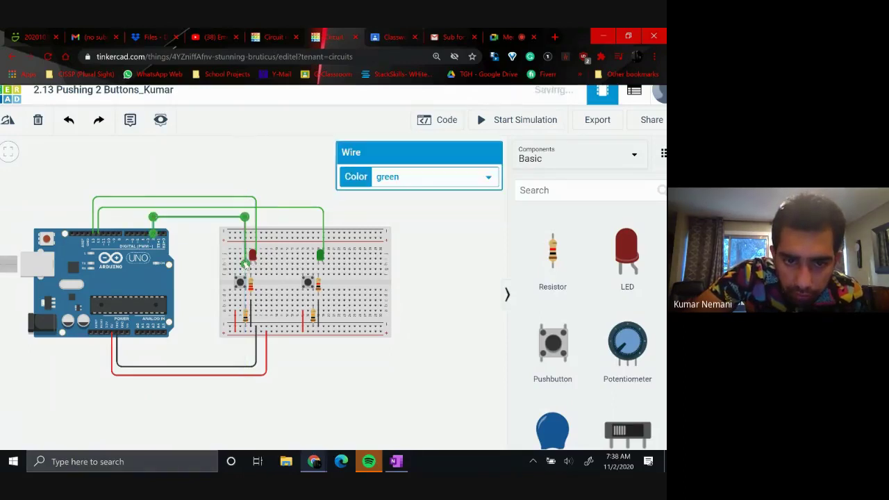
- Make the left pushbutton's signal wire orange and align its corner above the breadboard end
{"action": "left_click", "coordinate": [428, 180]}
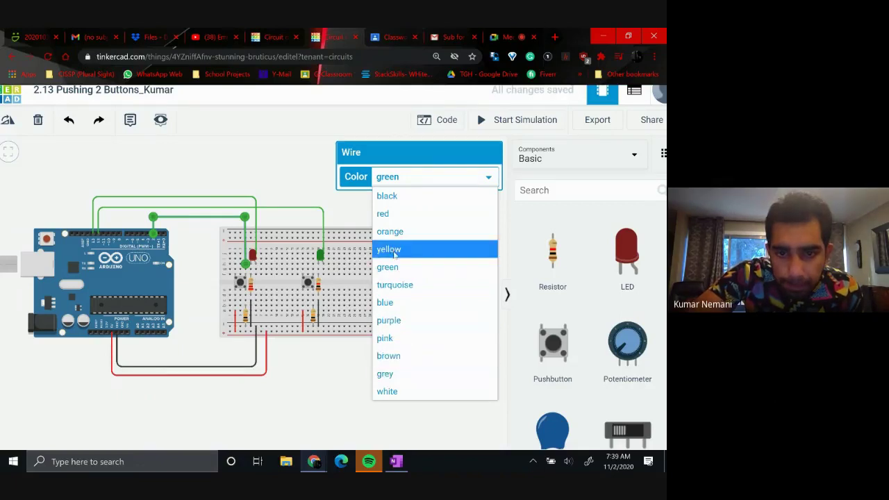
{"action": "left_click", "coordinate": [391, 238]}
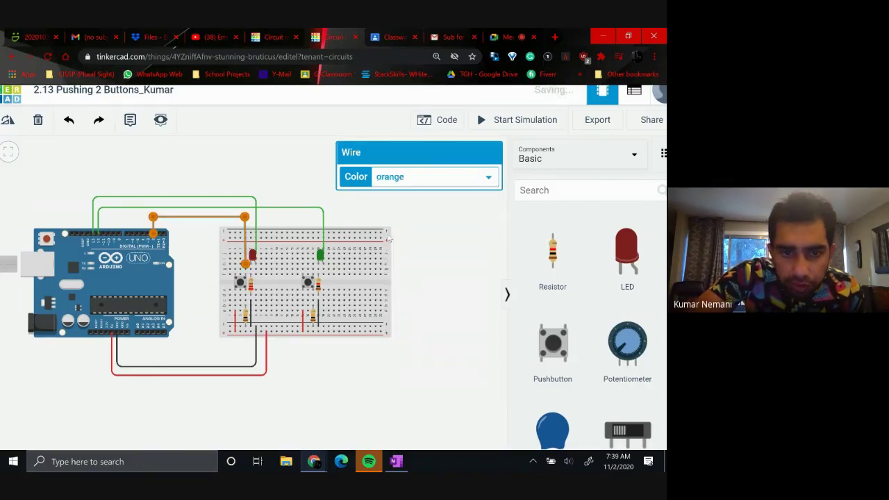
{"action": "left_click_drag", "start_coordinate": [246, 219], "coordinate": [246, 218]}
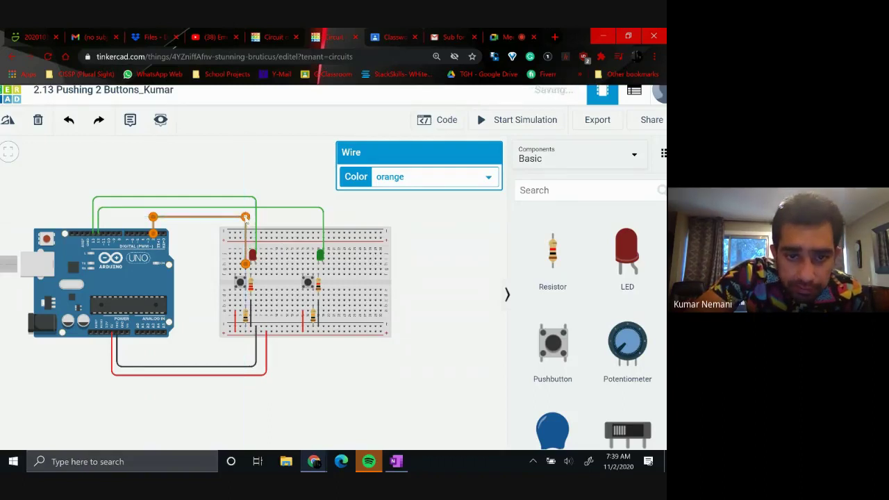
{"action": "left_click", "coordinate": [459, 305]}
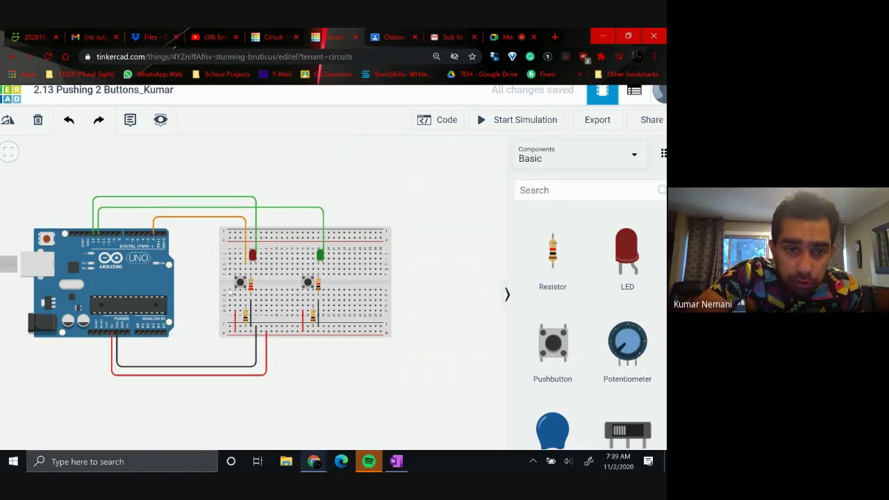
- Route an orange wire from the Arduino's digital pin 3 above the other wires to the column of the right pushbutton's upper-right terminal
{"action": "left_click", "coordinate": [148, 239]}
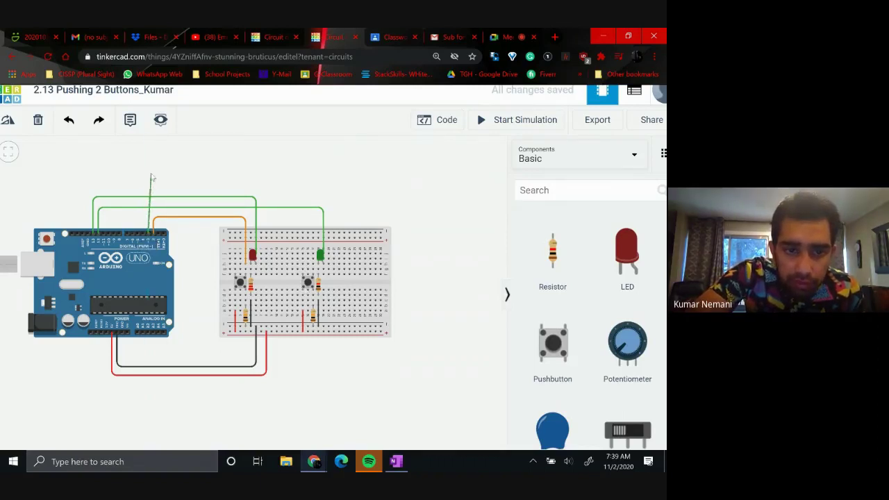
{"action": "left_click", "coordinate": [151, 176]}
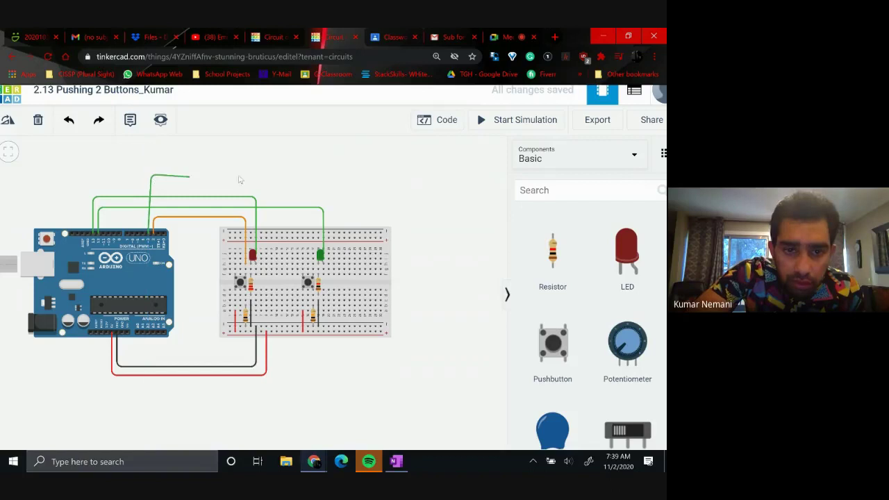
{"action": "left_click", "coordinate": [304, 177]}
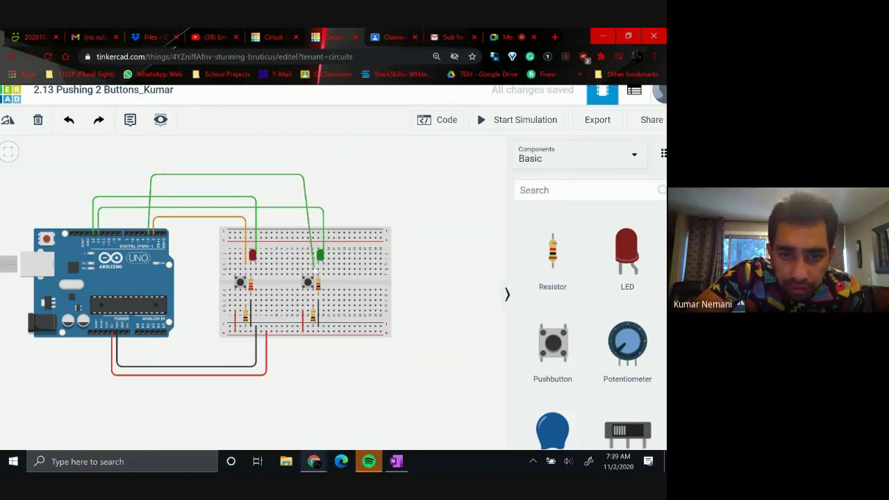
{"action": "left_click", "coordinate": [313, 264]}
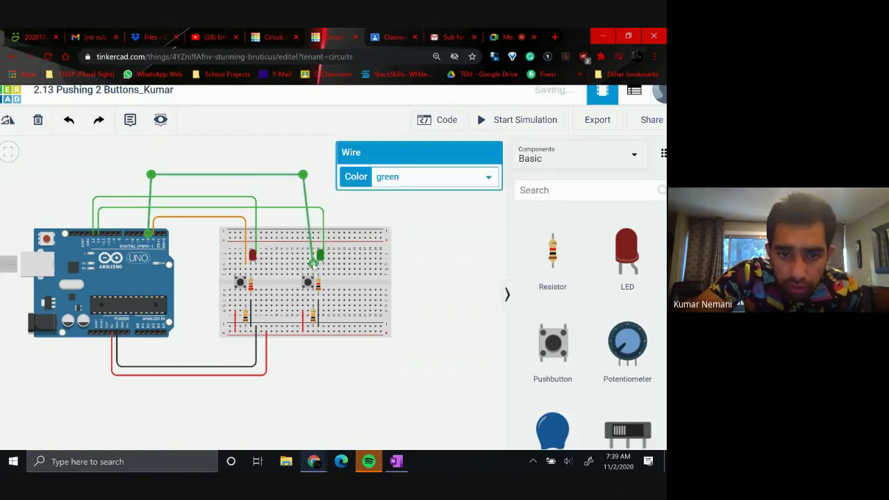
{"action": "left_click", "coordinate": [435, 177]}
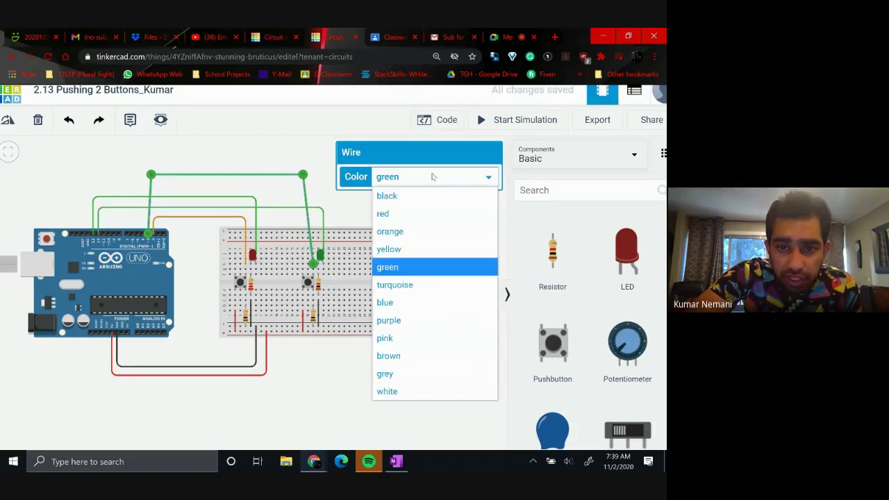
{"action": "left_click", "coordinate": [387, 233]}
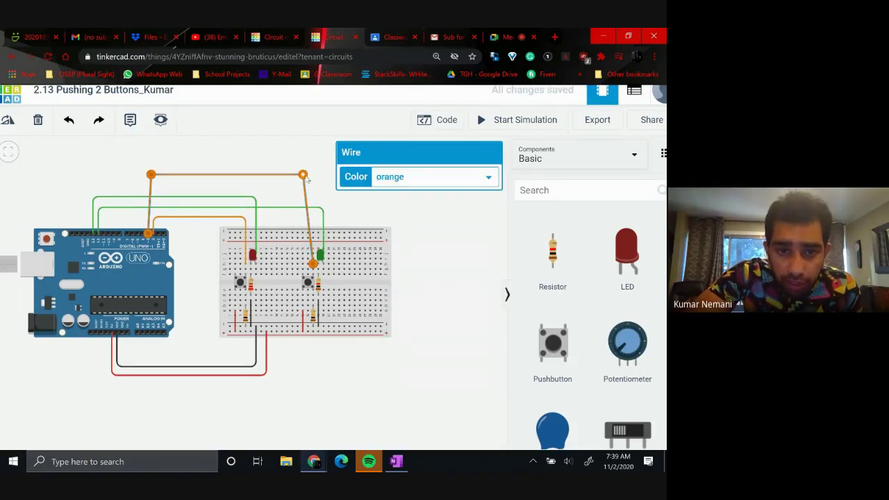
- Straighten the right pushbutton's orange signal wire by aligning its corners above digital pin 3 and the breadboard end
{"action": "left_click_drag", "start_coordinate": [303, 175], "coordinate": [313, 175]}
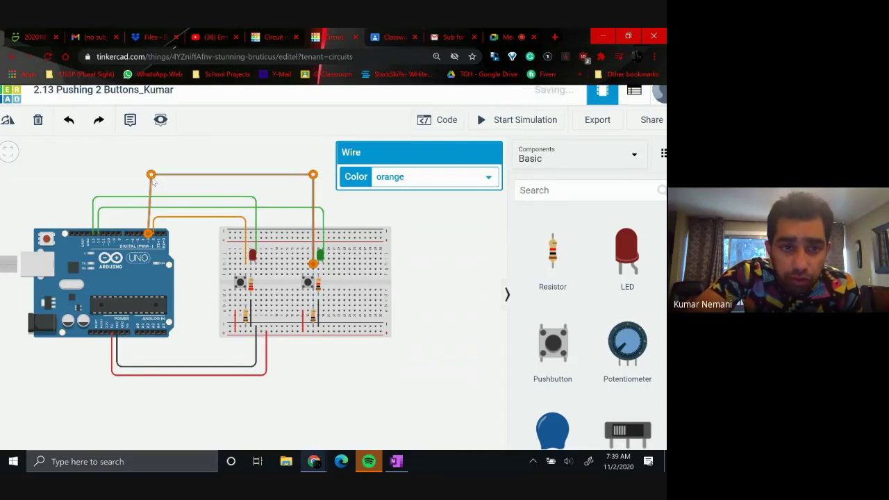
{"action": "left_click_drag", "start_coordinate": [151, 175], "coordinate": [148, 174]}
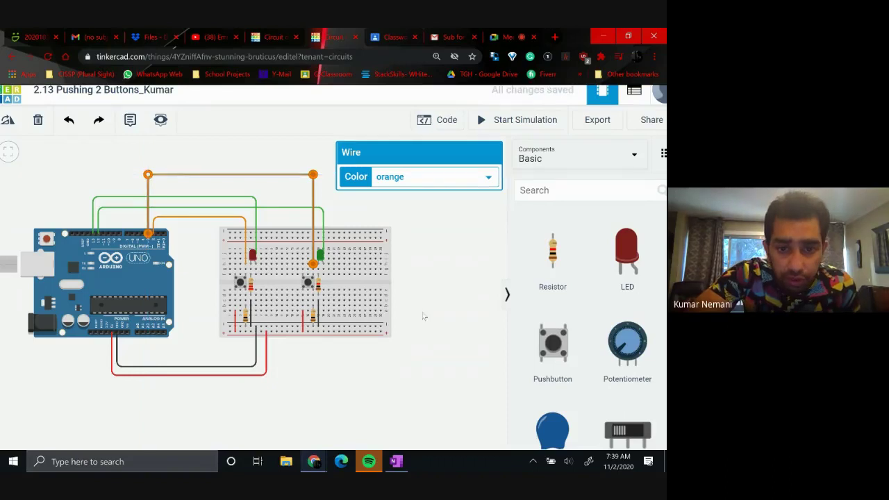
{"action": "left_click", "coordinate": [424, 314]}
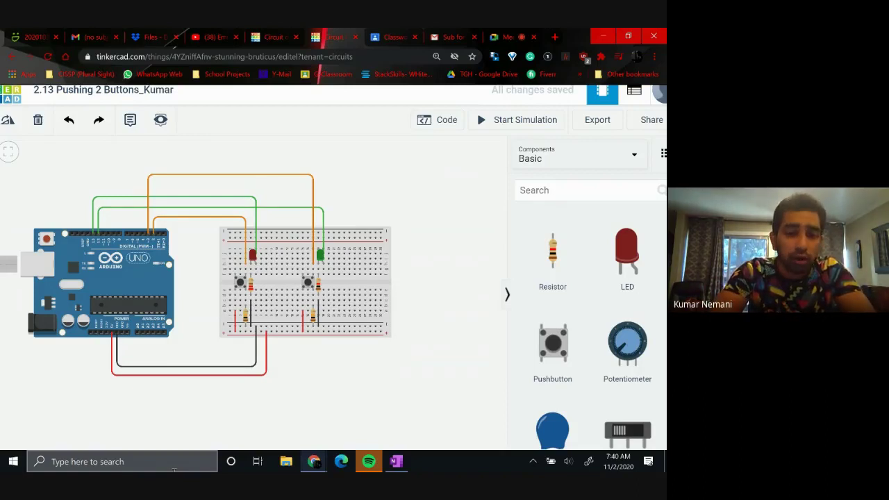
- Open the Arduino's code, delete the default built-in LED blink blocks, and switch the editor to Blocks + Text
{"action": "left_click", "coordinate": [445, 120]}
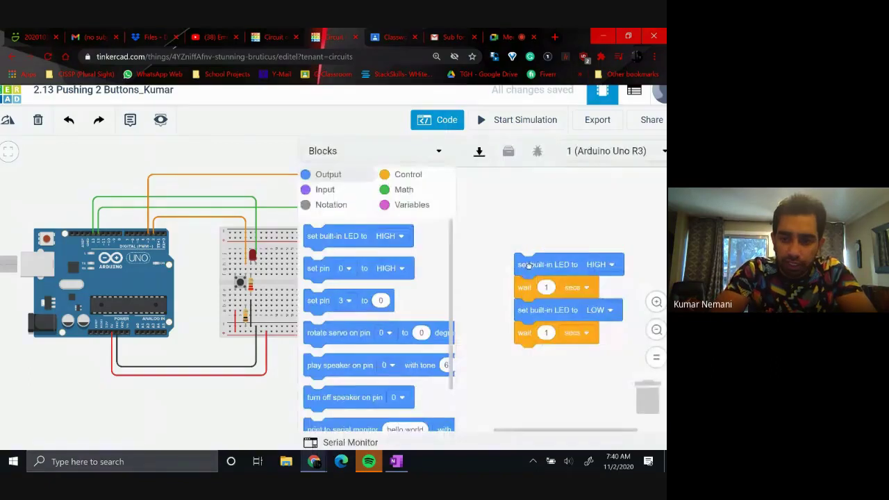
{"action": "left_click_drag", "start_coordinate": [528, 265], "coordinate": [647, 398]}
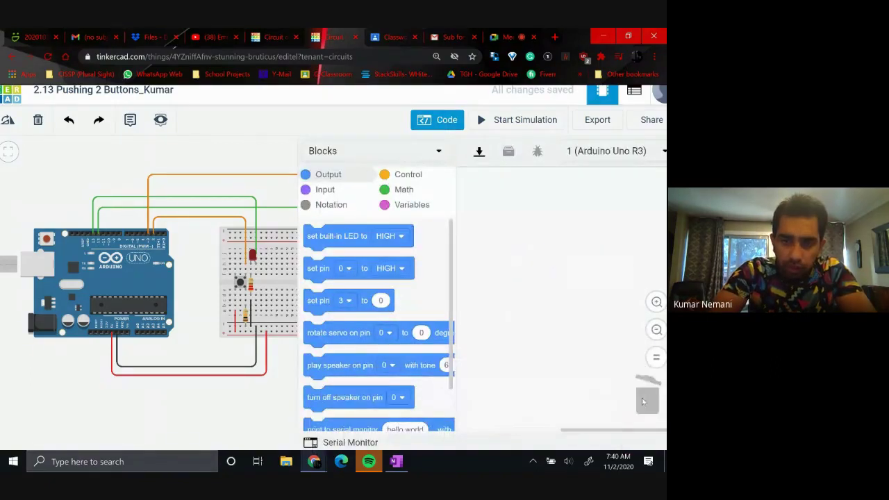
{"action": "left_click", "coordinate": [378, 152]}
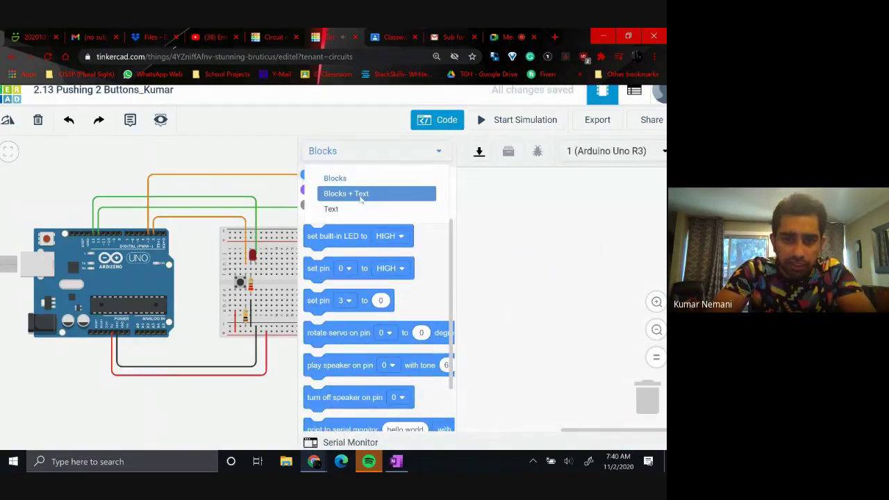
{"action": "left_click", "coordinate": [361, 196]}
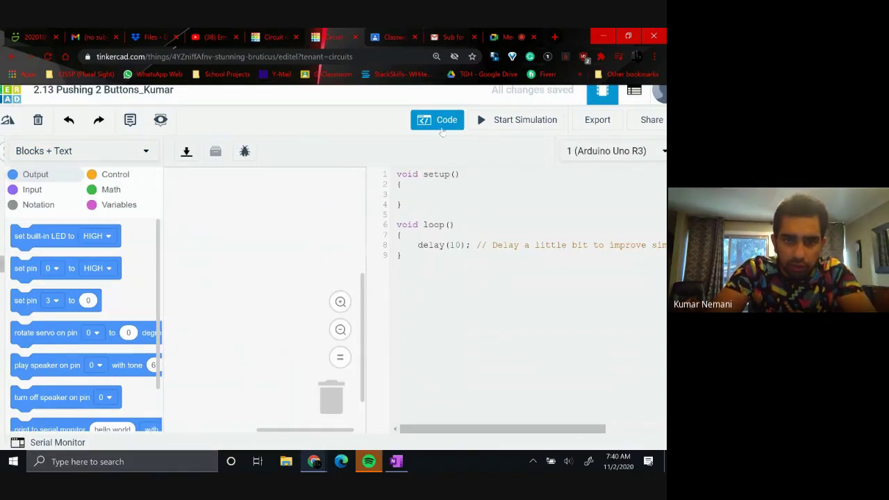
- Switch the code editor to Blocks only and return it to Blocks + Text
{"action": "left_click", "coordinate": [49, 151]}
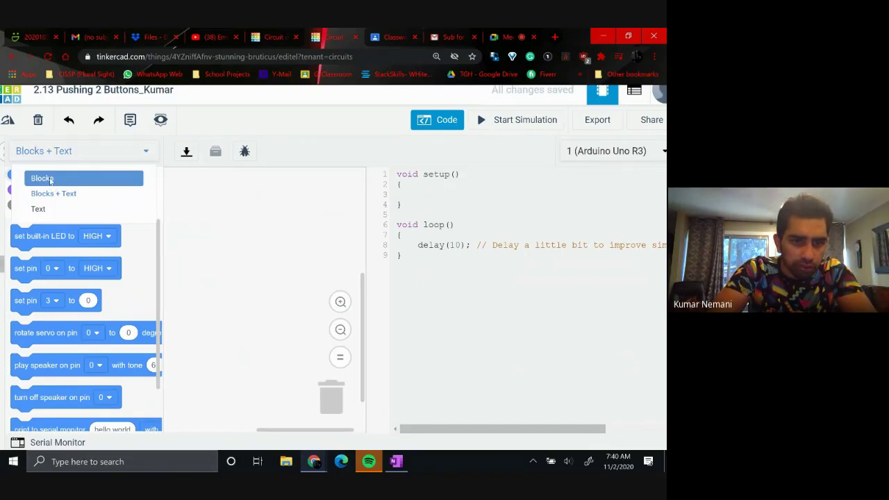
{"action": "left_click", "coordinate": [43, 178]}
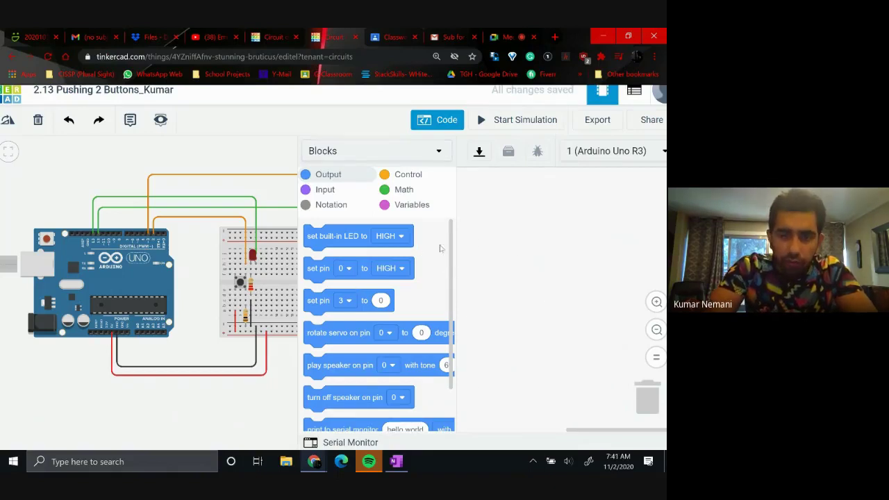
{"action": "left_click", "coordinate": [438, 152]}
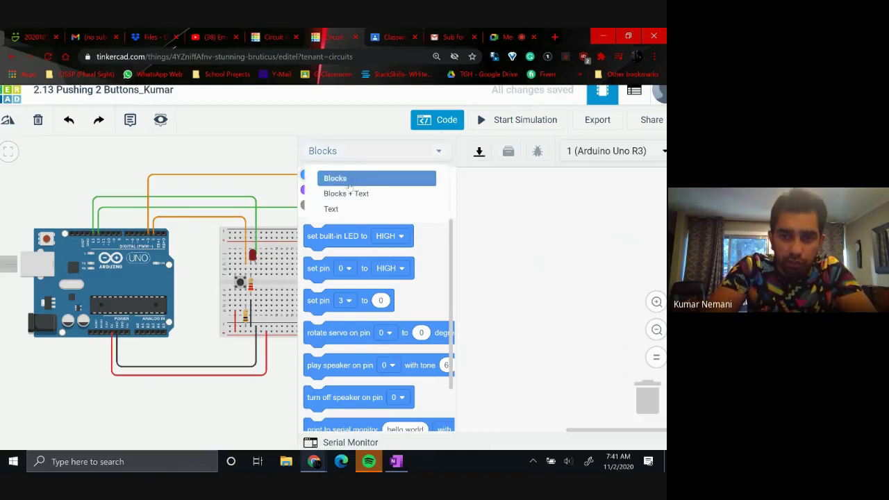
{"action": "left_click", "coordinate": [345, 193]}
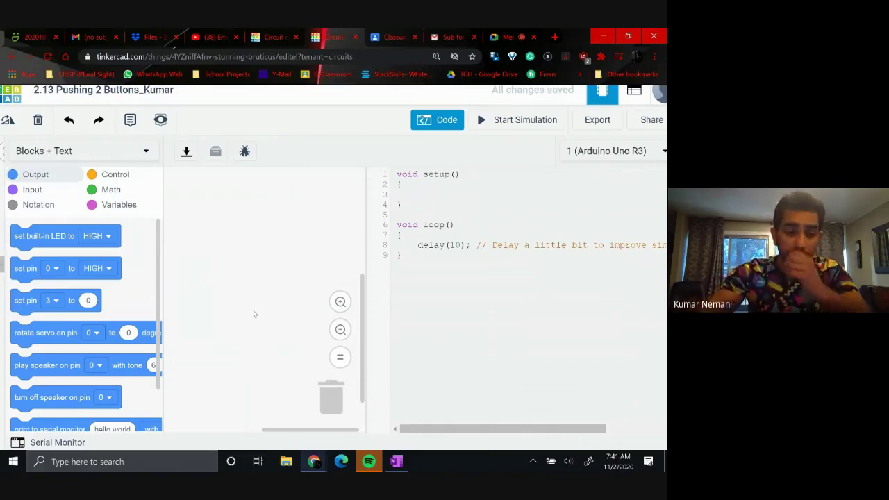
- Create a new variable named buttonState
{"action": "left_click", "coordinate": [113, 208]}
{"action": "left_click", "coordinate": [66, 234]}
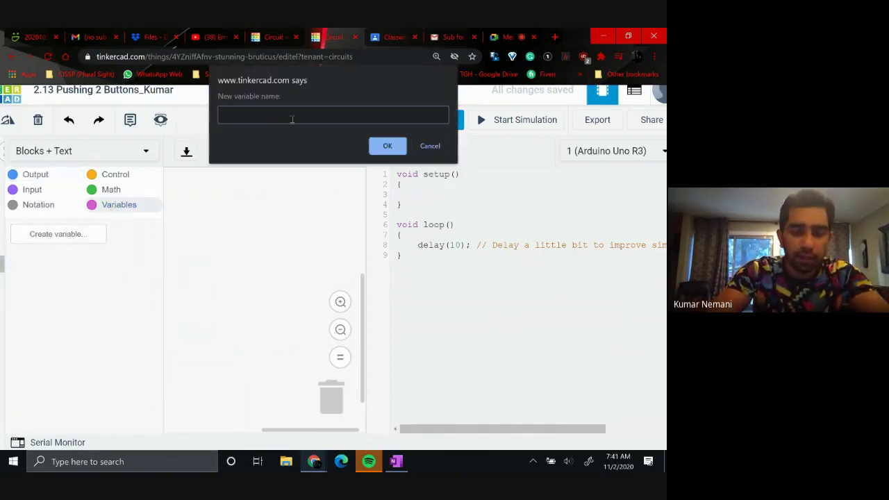
{"action": "type", "text": "button"}
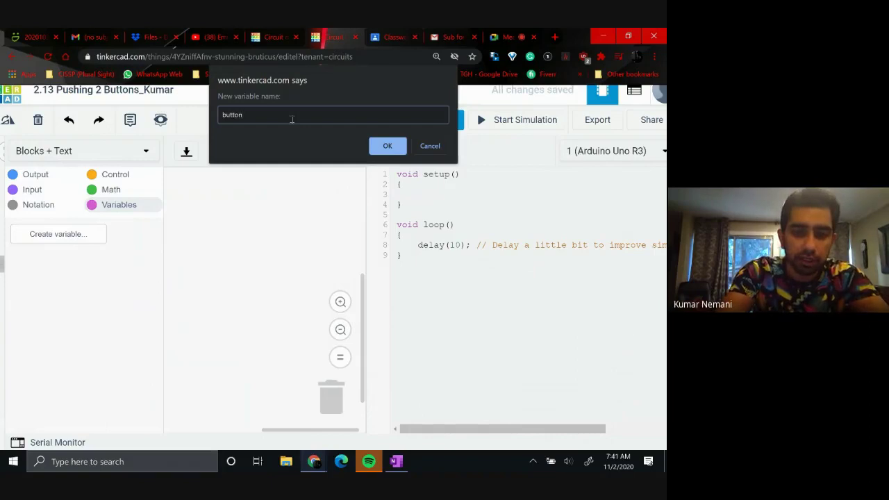
{"action": "type", "text": "State"}
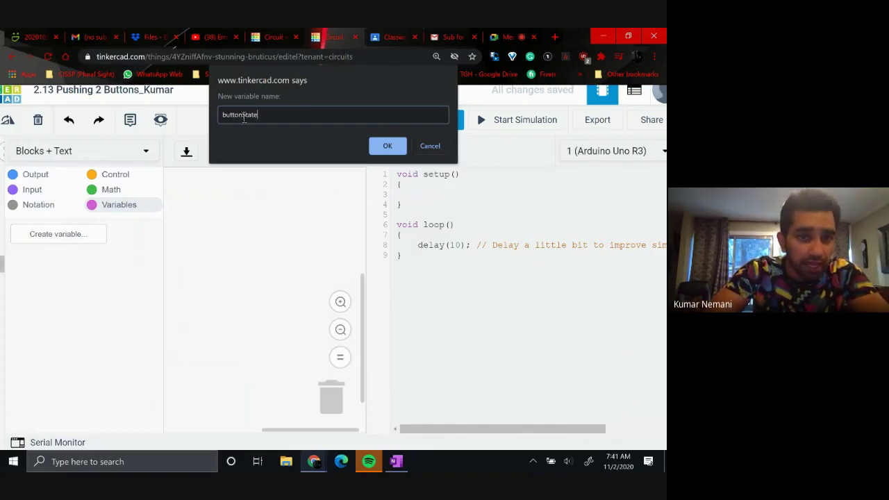
{"action": "left_click", "coordinate": [390, 147]}
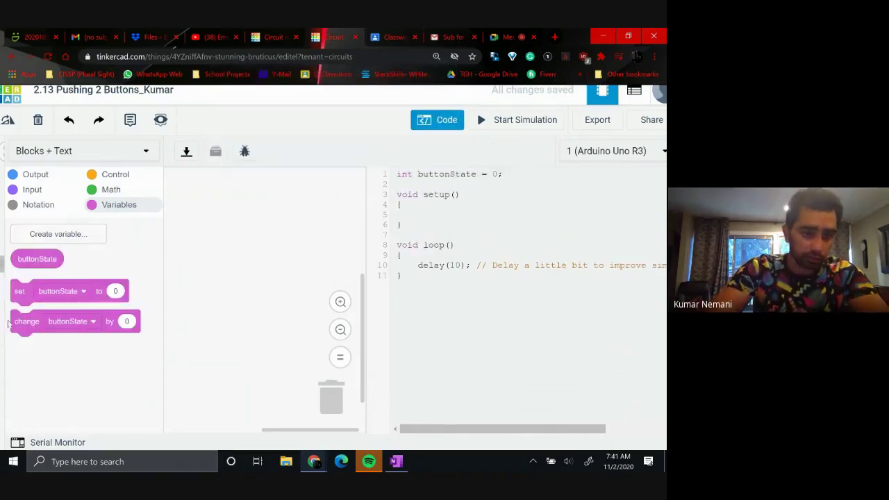
- Add a block that sets buttonState to the reading of digital pin 2, checking the pin against the circuit
{"action": "left_click_drag", "start_coordinate": [20, 294], "coordinate": [188, 206]}
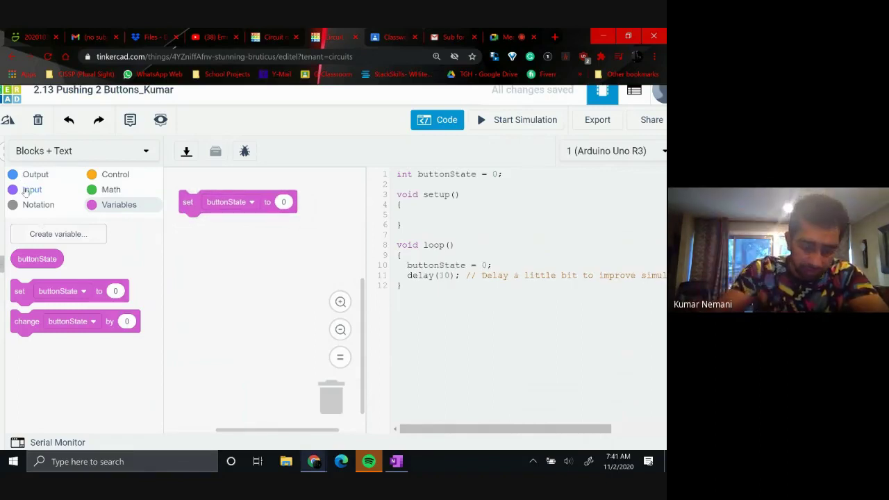
{"action": "left_click", "coordinate": [25, 192]}
{"action": "left_click_drag", "start_coordinate": [34, 236], "coordinate": [361, 205]}
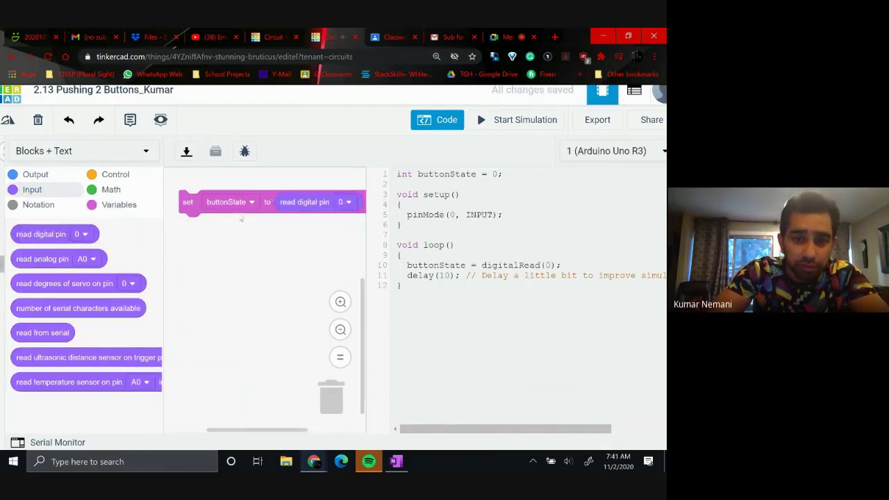
{"action": "left_click", "coordinate": [342, 331]}
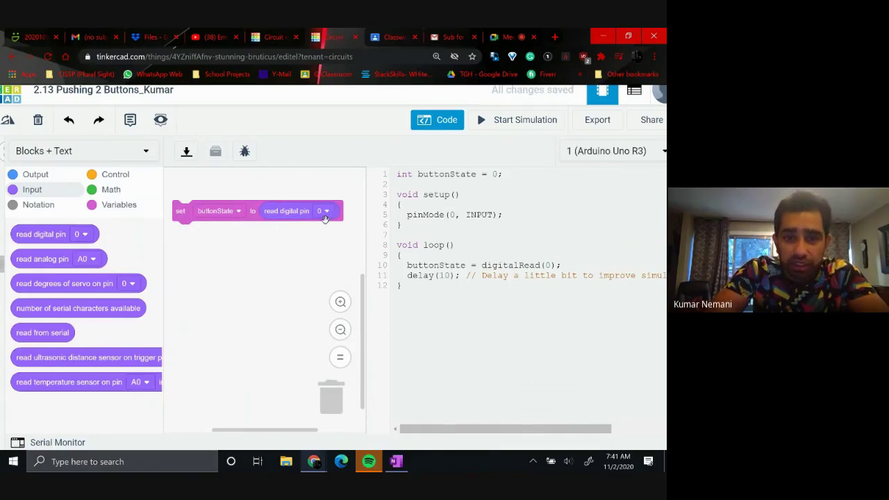
{"action": "left_click", "coordinate": [441, 121]}
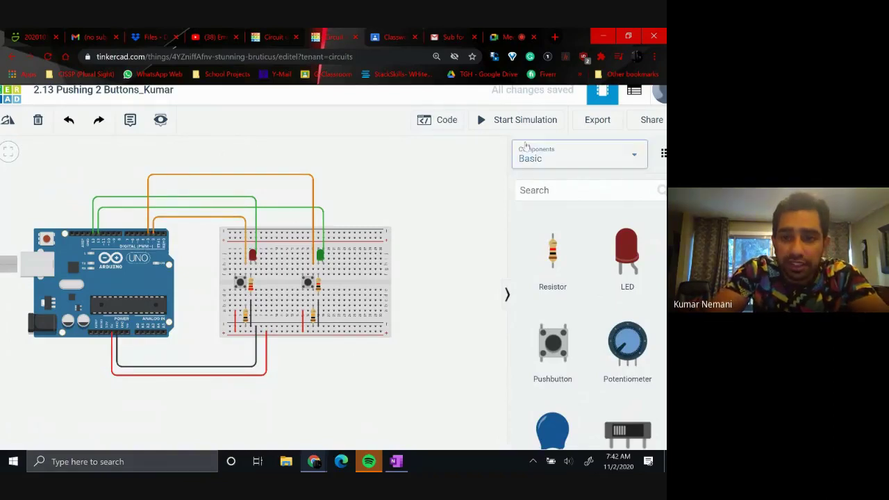
{"action": "left_click", "coordinate": [449, 122]}
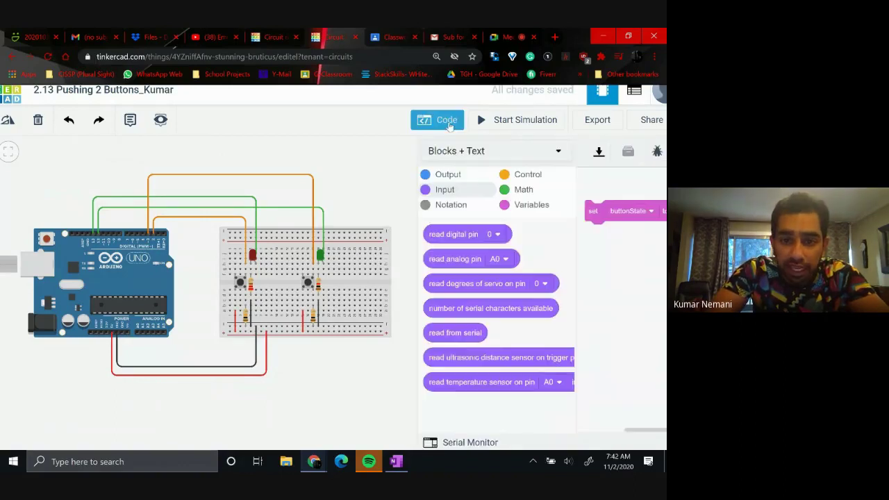
{"action": "left_click", "coordinate": [323, 211]}
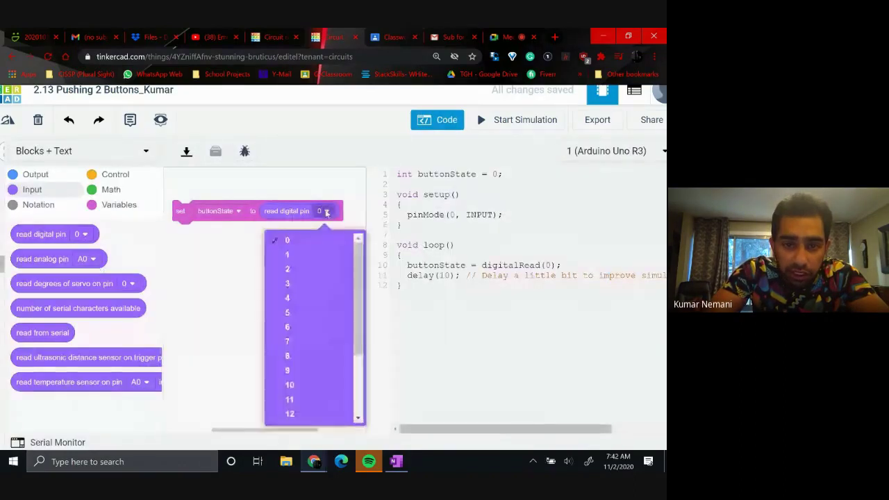
{"action": "left_click", "coordinate": [289, 269]}
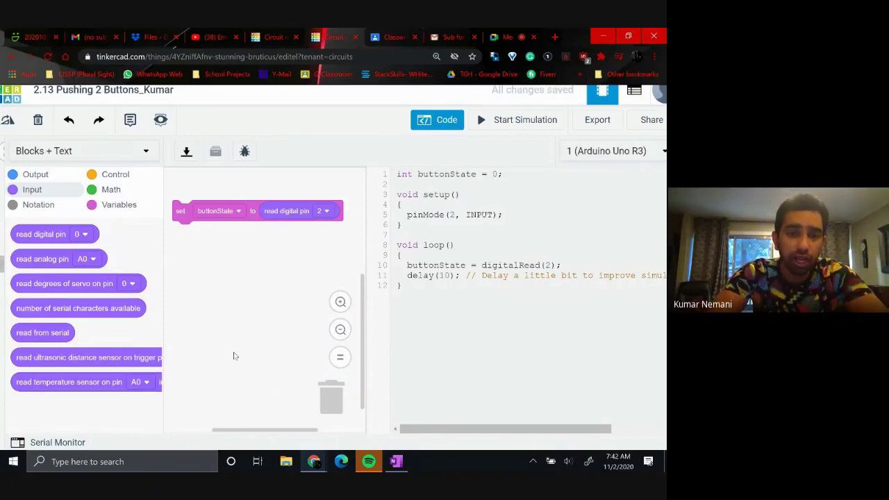
- Consult the block code of the Push Button - P1 design and add an if-then block beneath the buttonState block
{"action": "left_click", "coordinate": [275, 37]}
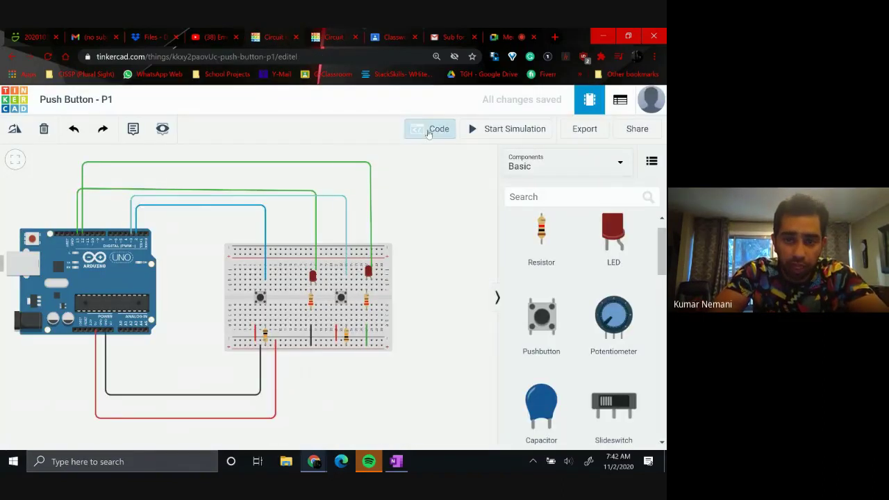
{"action": "left_click", "coordinate": [429, 132]}
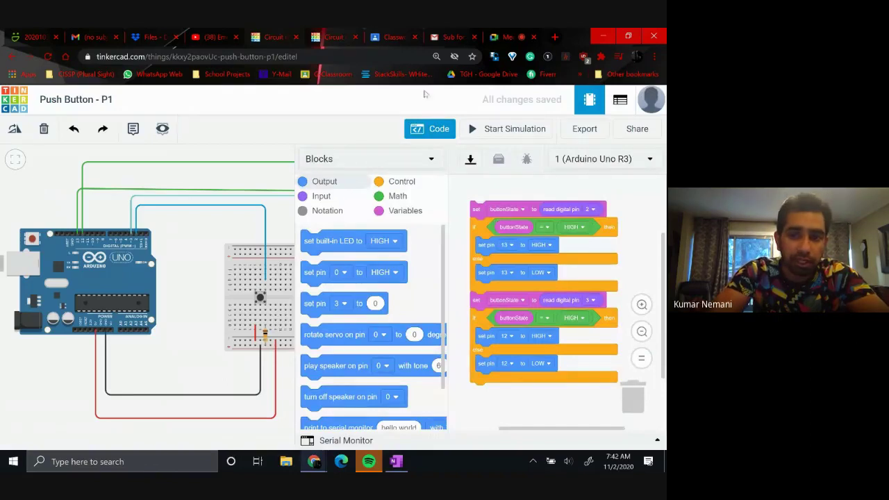
{"action": "left_click", "coordinate": [327, 38]}
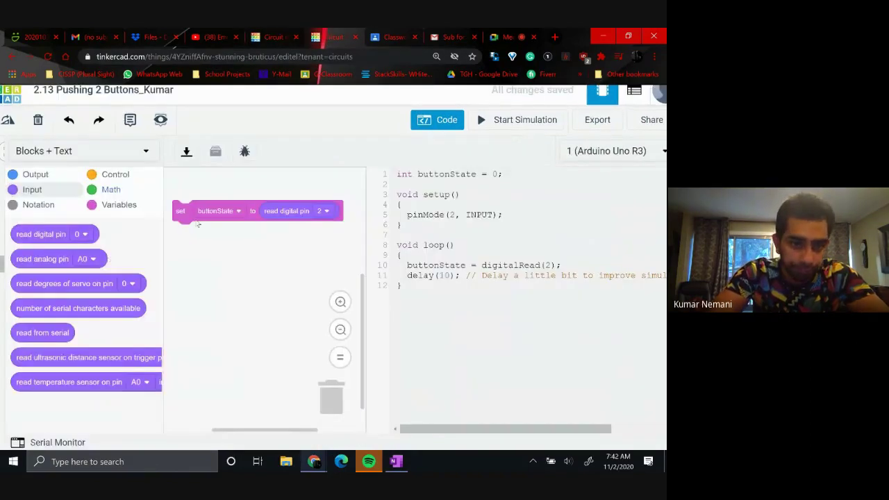
{"action": "left_click", "coordinate": [114, 178]}
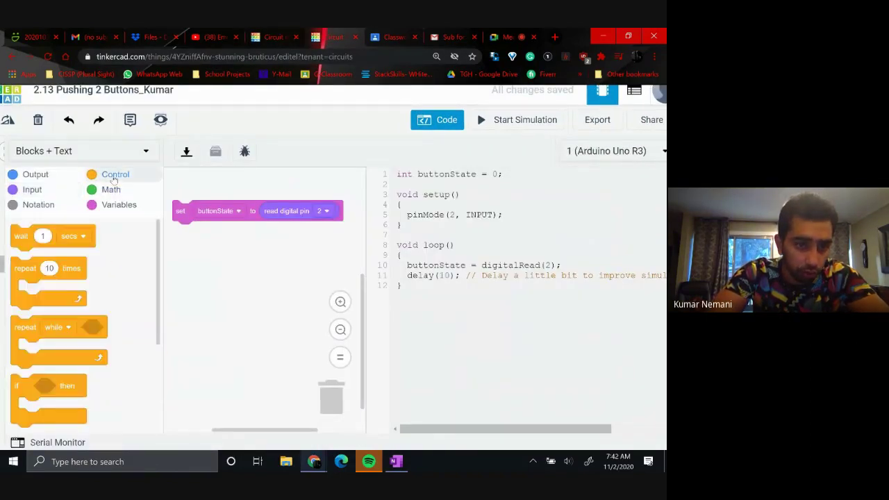
{"action": "left_click_drag", "start_coordinate": [74, 389], "coordinate": [224, 233]}
- Insert a comparison block with the = operator as the if block's condition
{"action": "left_click", "coordinate": [119, 209]}
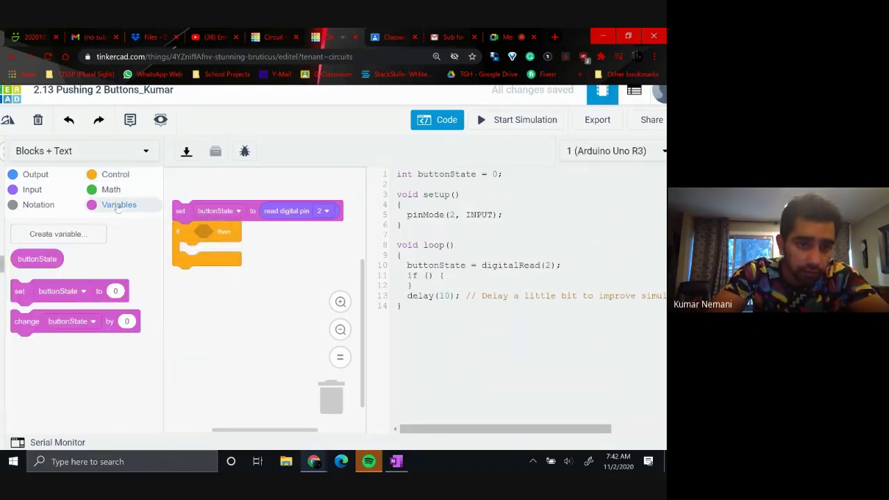
{"action": "left_click", "coordinate": [107, 190]}
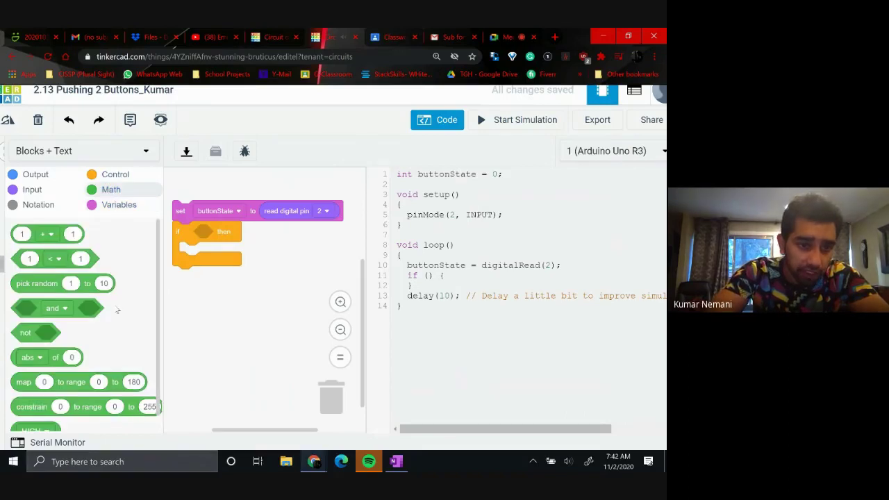
{"action": "left_click", "coordinate": [58, 260]}
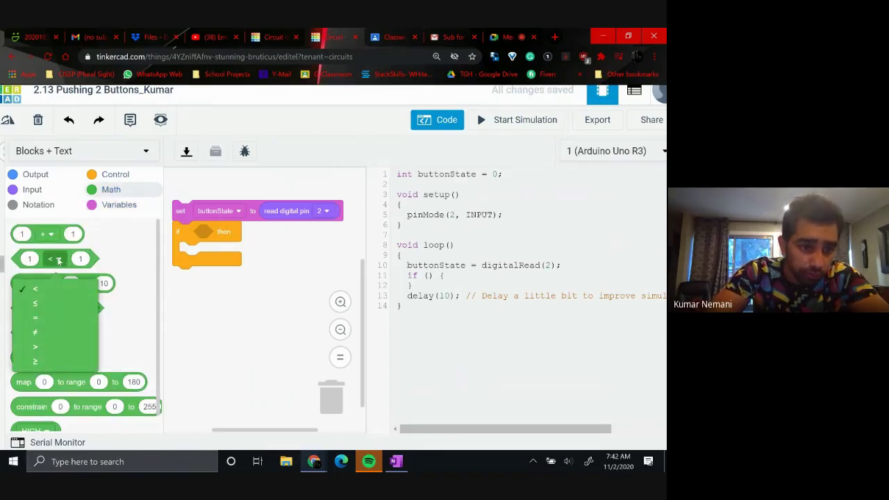
{"action": "left_click", "coordinate": [35, 317]}
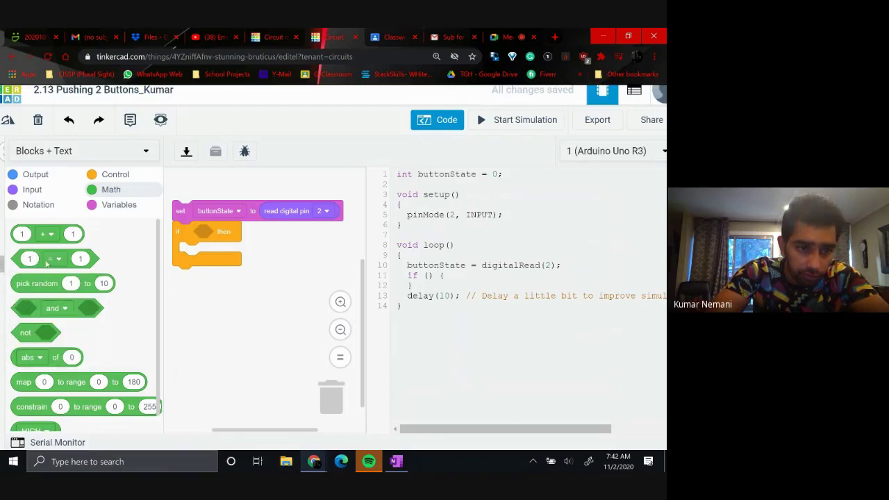
{"action": "left_click_drag", "start_coordinate": [40, 264], "coordinate": [222, 241]}
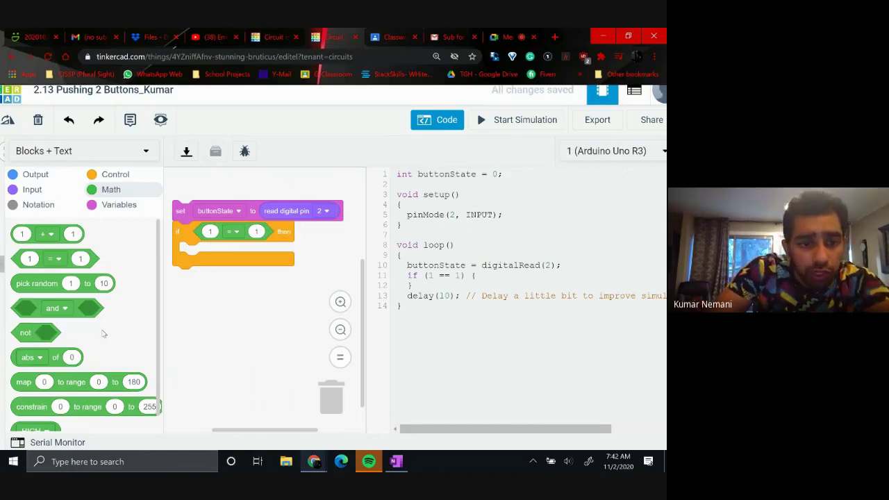
- Fill the if condition's comparison with the buttonState variable and HIGH
{"action": "scroll", "coordinate": [103, 334], "scroll_direction": "down", "scroll_amount": 1}
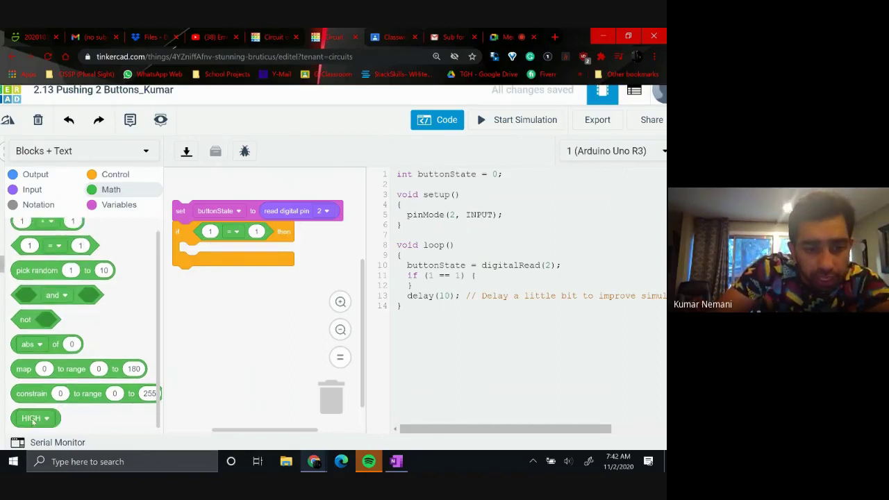
{"action": "left_click_drag", "start_coordinate": [104, 402], "coordinate": [271, 238]}
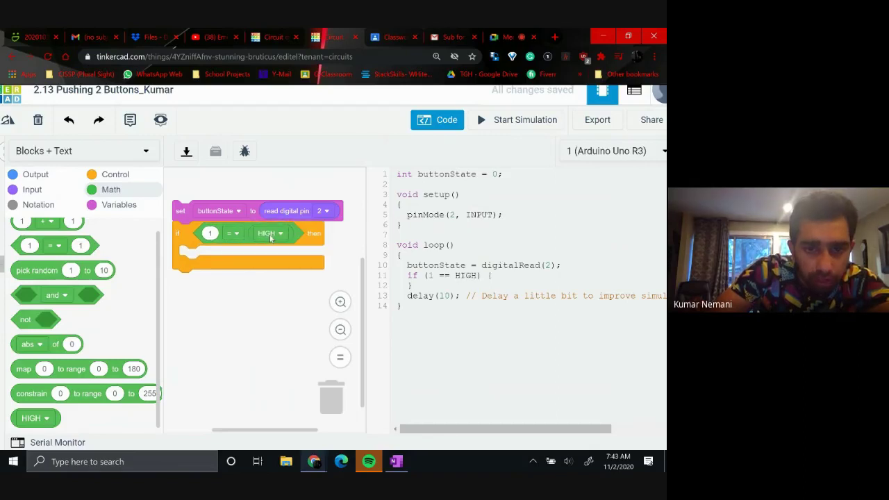
{"action": "left_click", "coordinate": [119, 205]}
{"action": "left_click_drag", "start_coordinate": [28, 261], "coordinate": [212, 240]}
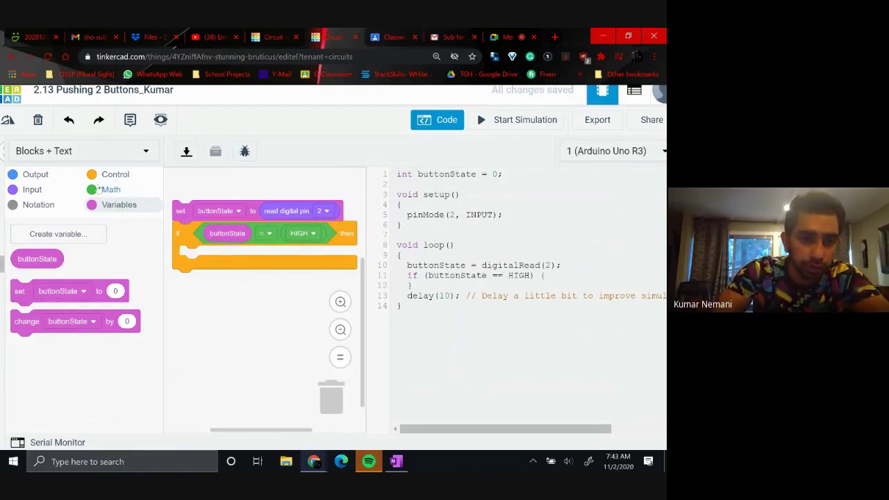
- Place a digital set pin block inside the if block and set it to pin 13, HIGH
{"action": "left_click", "coordinate": [35, 177]}
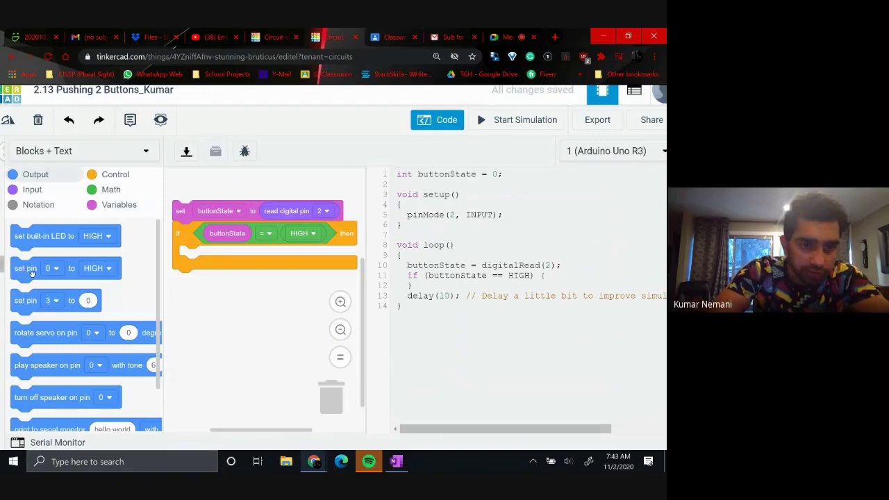
{"action": "left_click_drag", "start_coordinate": [31, 273], "coordinate": [199, 266]}
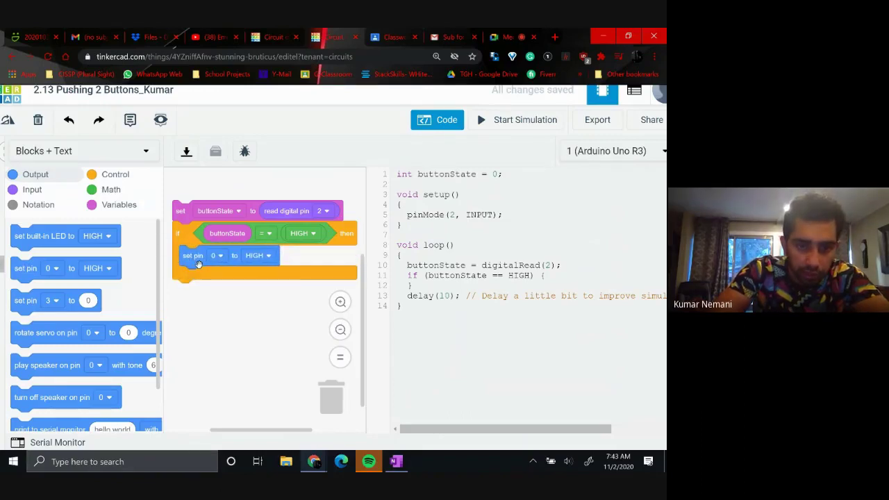
{"action": "left_click", "coordinate": [216, 255]}
{"action": "scroll", "coordinate": [198, 389], "scroll_direction": "down", "scroll_amount": 2}
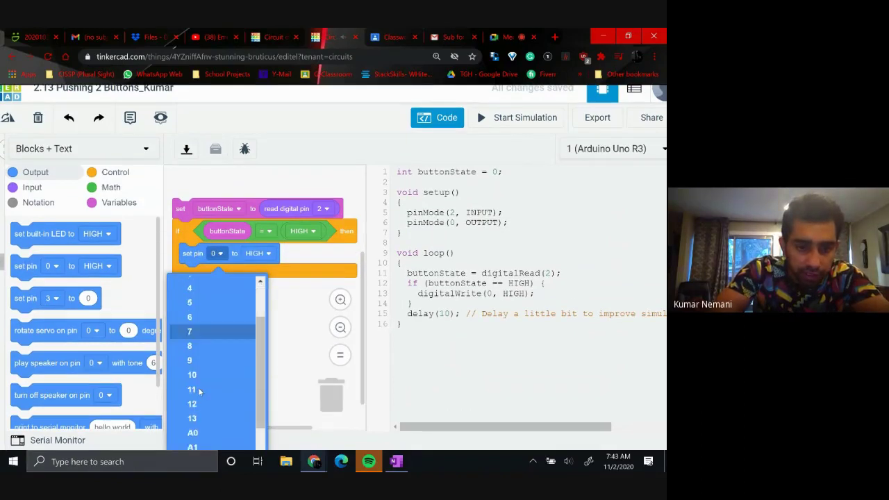
{"action": "scroll", "coordinate": [198, 392], "scroll_direction": "down", "scroll_amount": 1}
{"action": "left_click", "coordinate": [216, 392]}
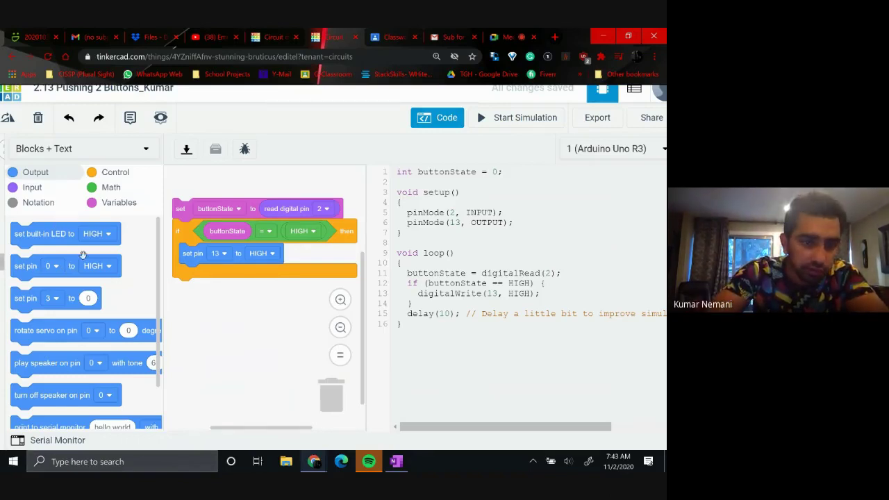
- Add a second digital set pin block beneath the if-then block and set it to pin 13, LOW
{"action": "left_click", "coordinate": [111, 175]}
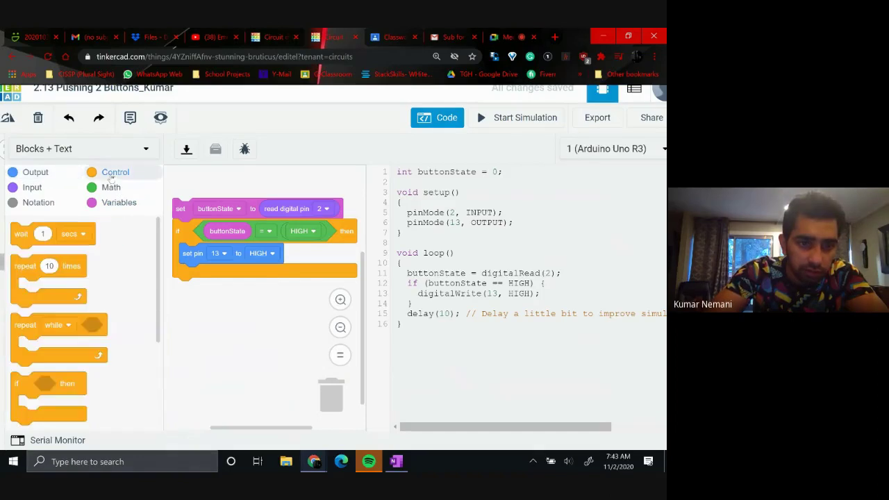
{"action": "scroll", "coordinate": [71, 316], "scroll_direction": "down", "scroll_amount": 3}
{"action": "scroll", "coordinate": [70, 316], "scroll_direction": "up", "scroll_amount": 3}
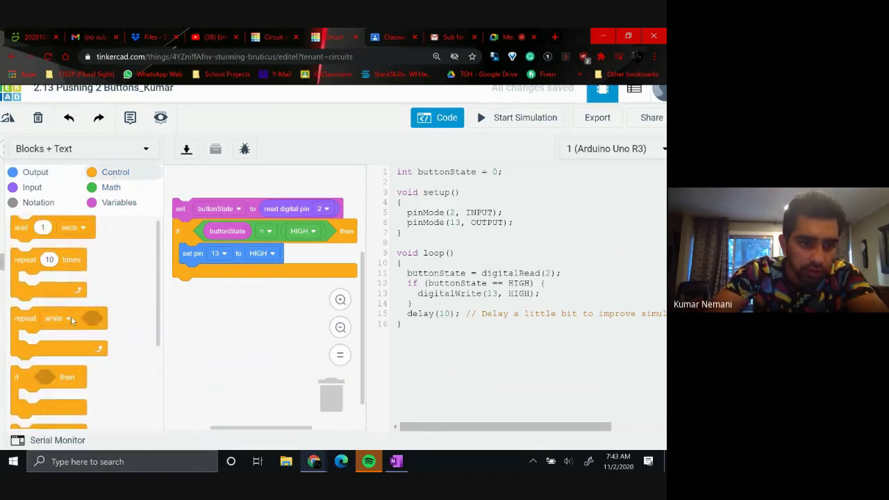
{"action": "left_click", "coordinate": [37, 193]}
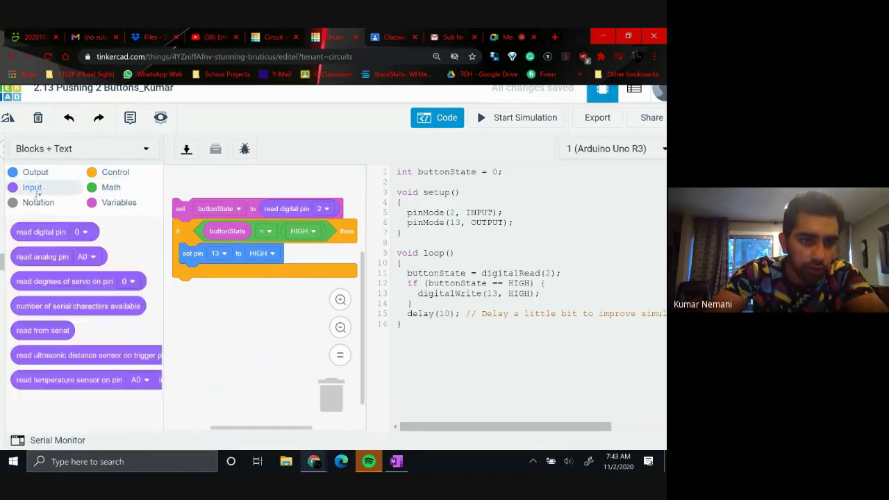
{"action": "left_click", "coordinate": [31, 174]}
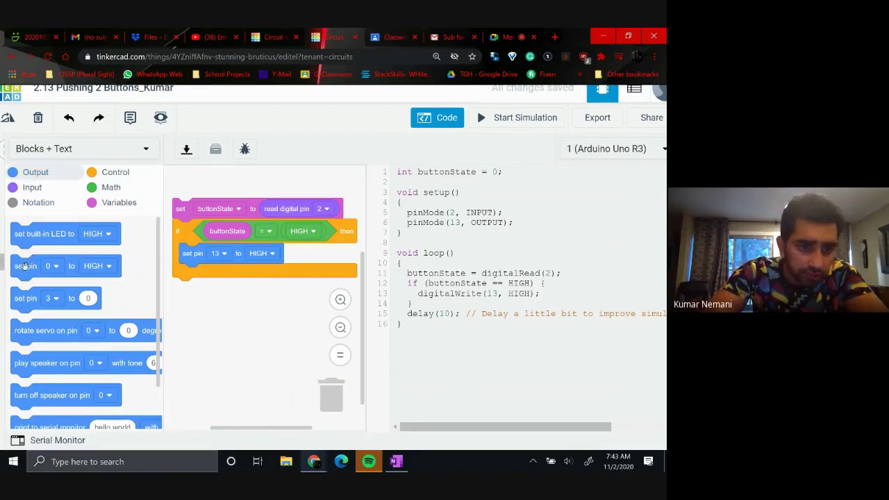
{"action": "left_click_drag", "start_coordinate": [25, 266], "coordinate": [183, 295]}
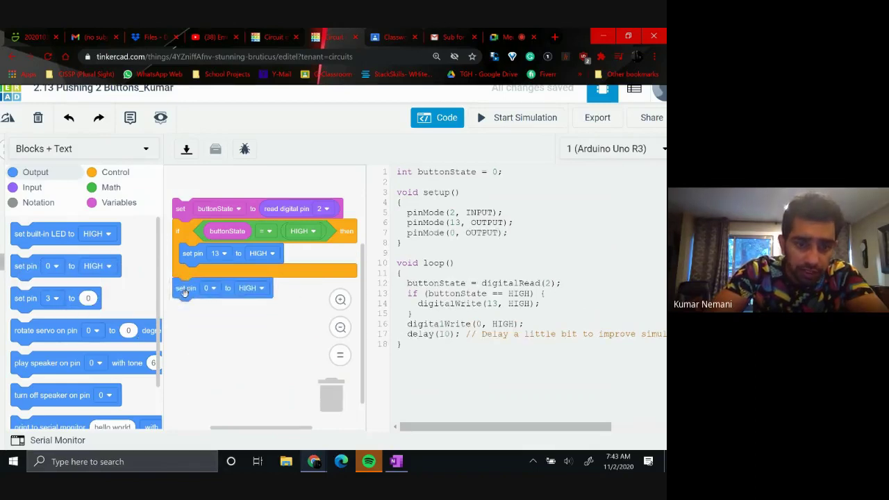
{"action": "left_click", "coordinate": [211, 292]}
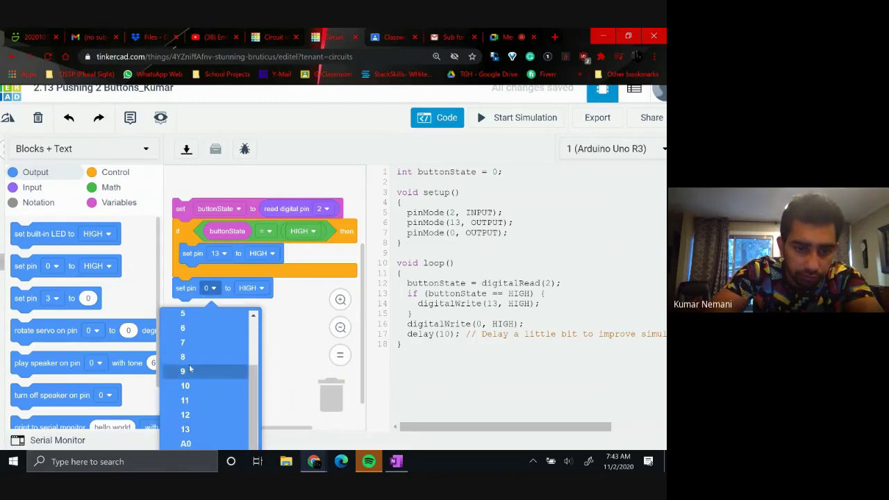
{"action": "left_click", "coordinate": [186, 429]}
{"action": "left_click", "coordinate": [254, 288]}
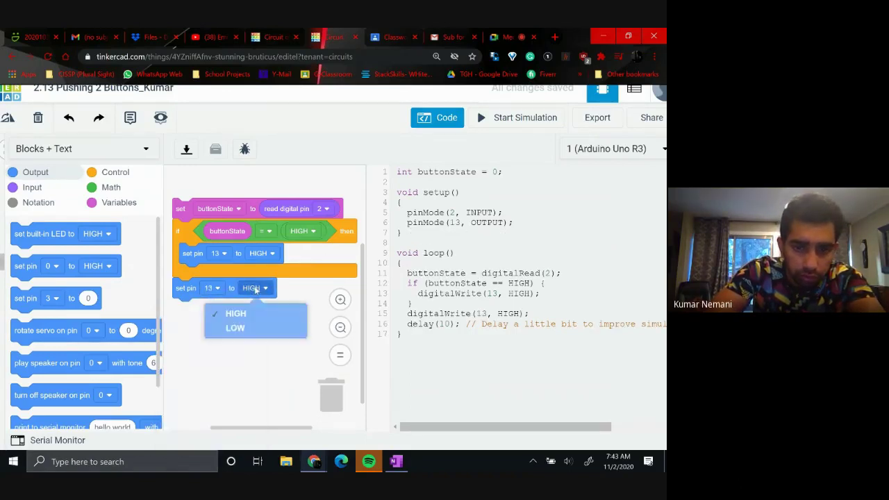
{"action": "left_click", "coordinate": [237, 332]}
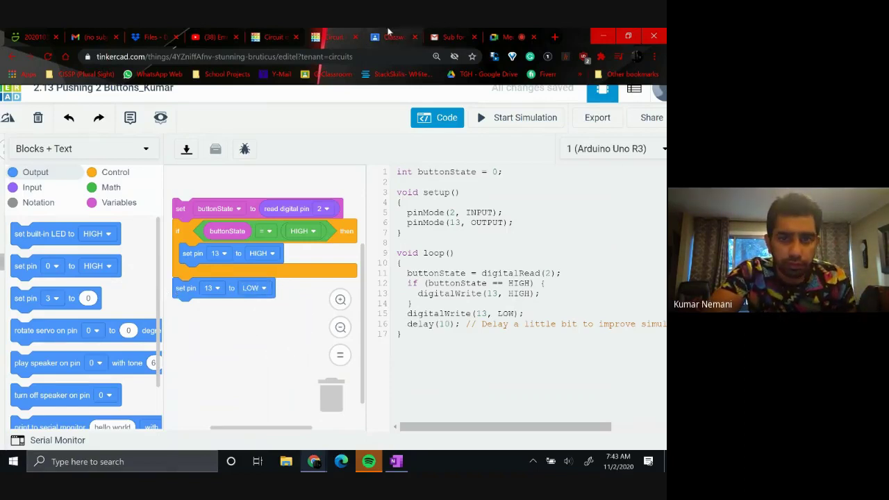
- Consult the Push Button - P1 design and replace the if-then block and its set pin blocks with an if-else block, reusing the buttonState = HIGH condition
{"action": "left_click", "coordinate": [265, 38]}
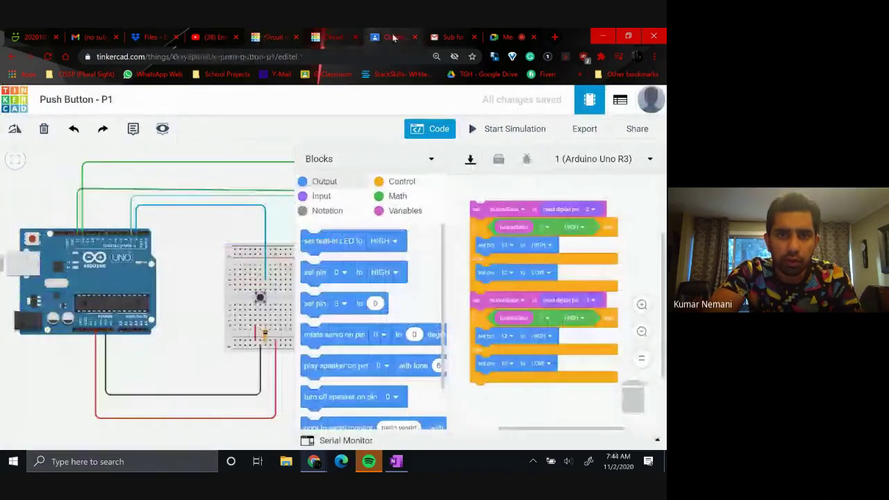
{"action": "left_click", "coordinate": [330, 41]}
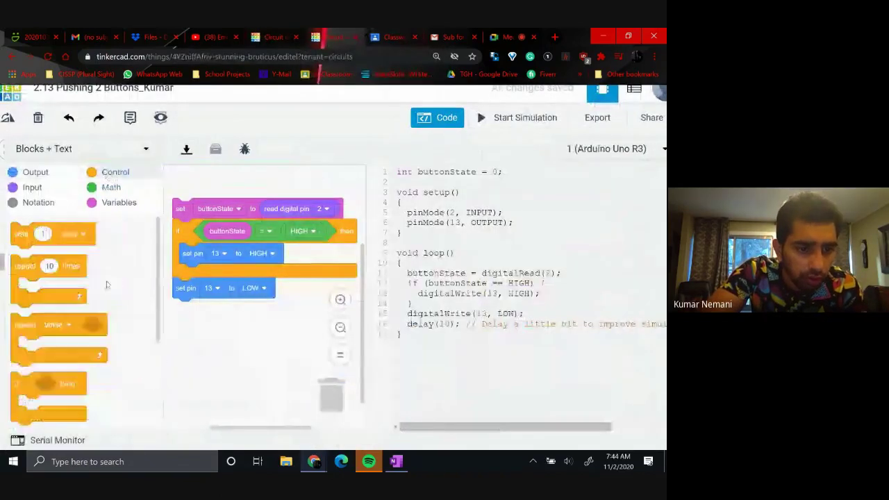
{"action": "scroll", "coordinate": [106, 284], "scroll_direction": "down", "scroll_amount": 3}
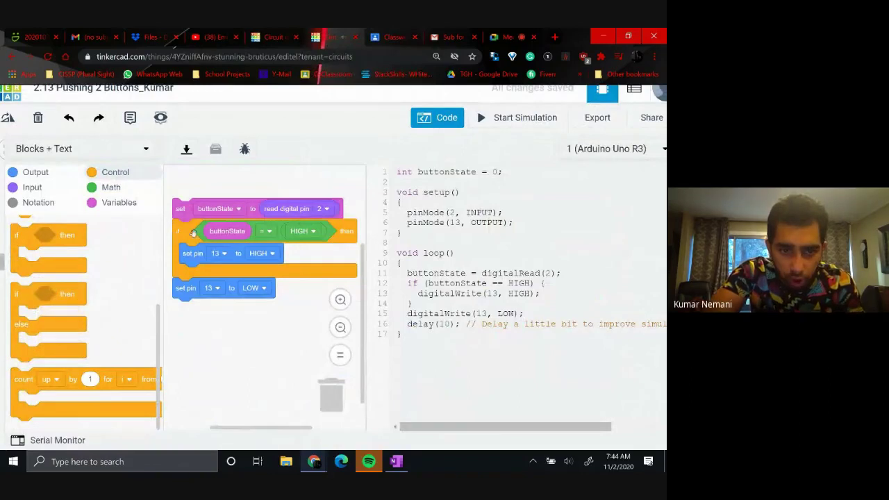
{"action": "left_click_drag", "start_coordinate": [184, 245], "coordinate": [223, 268]}
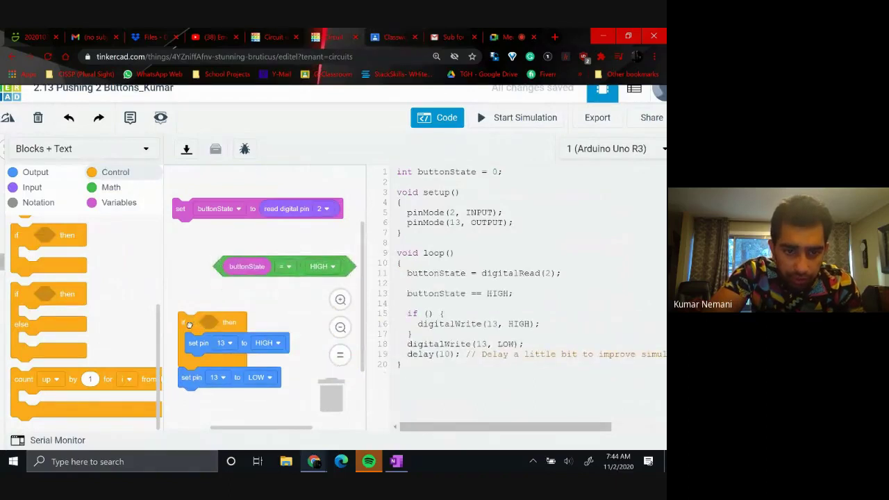
{"action": "left_click_drag", "start_coordinate": [199, 327], "coordinate": [328, 406]}
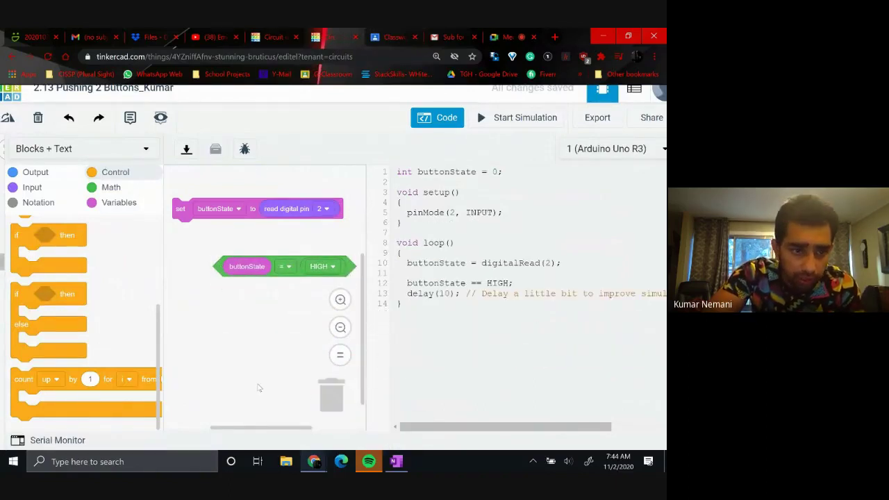
{"action": "left_click_drag", "start_coordinate": [52, 293], "coordinate": [183, 233]}
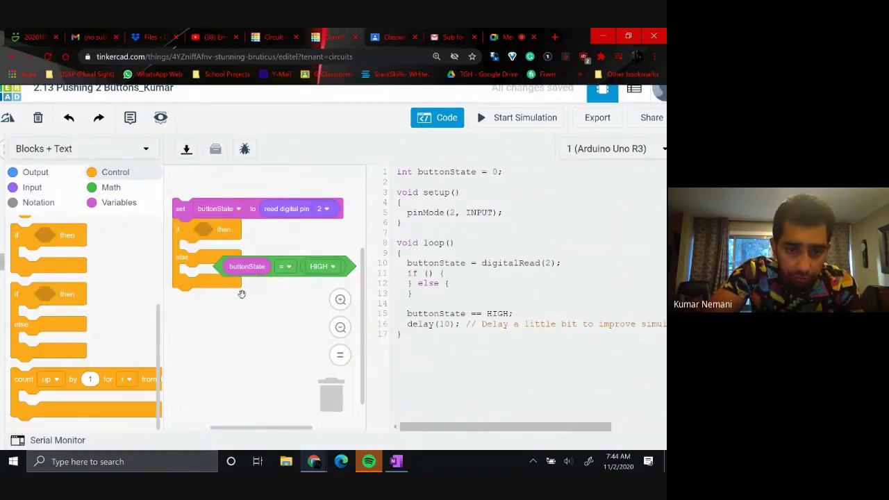
{"action": "left_click_drag", "start_coordinate": [224, 271], "coordinate": [183, 232]}
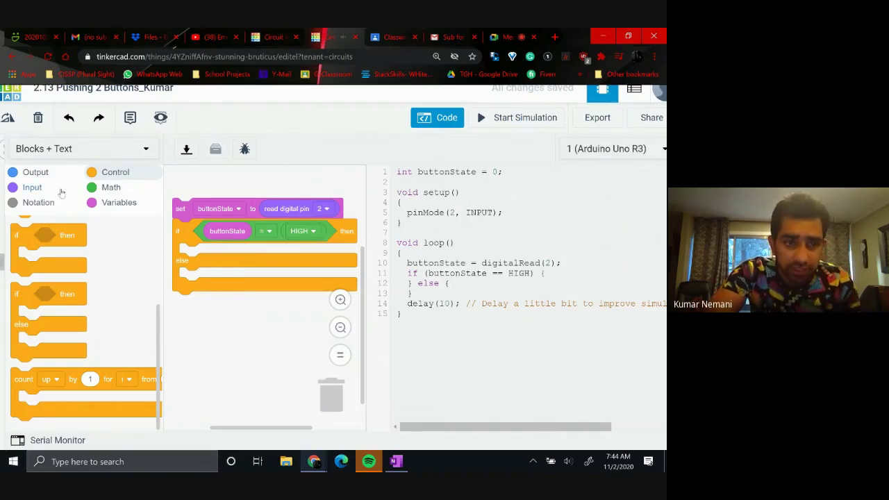
{"action": "left_click", "coordinate": [35, 175]}
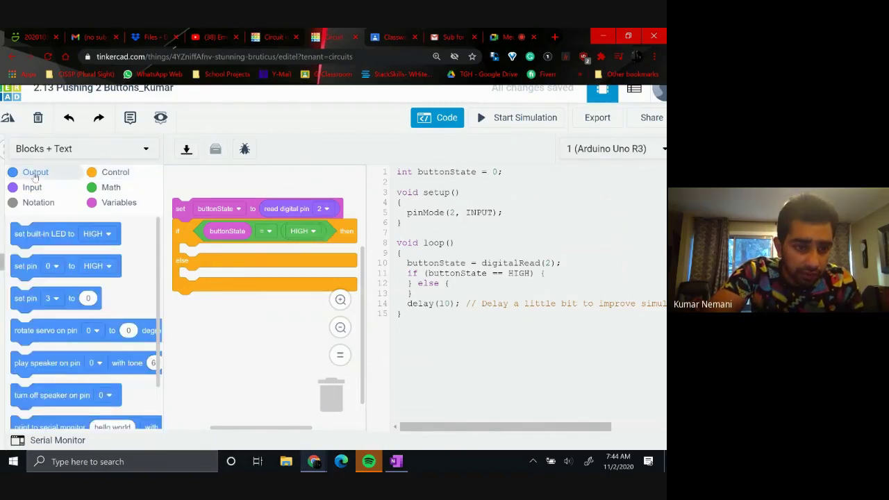
{"action": "left_click_drag", "start_coordinate": [26, 303], "coordinate": [197, 261]}
{"action": "left_click", "coordinate": [215, 255]}
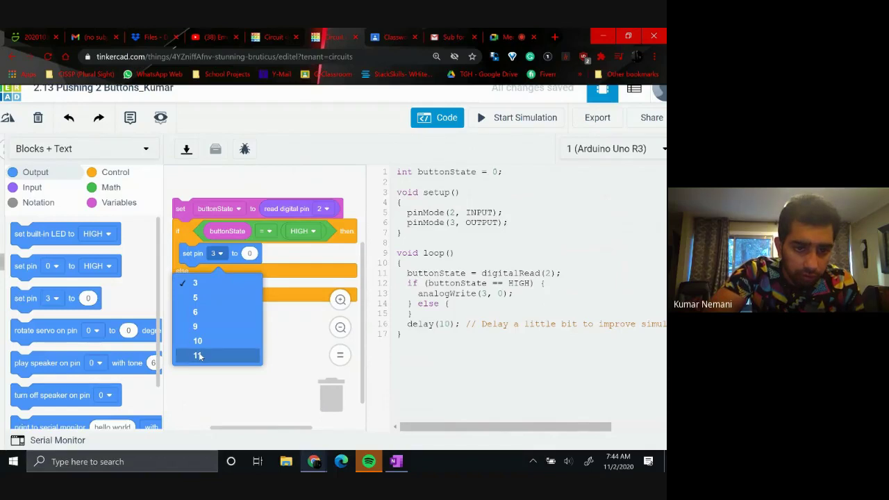
{"action": "left_click_drag", "start_coordinate": [189, 254], "coordinate": [332, 412]}
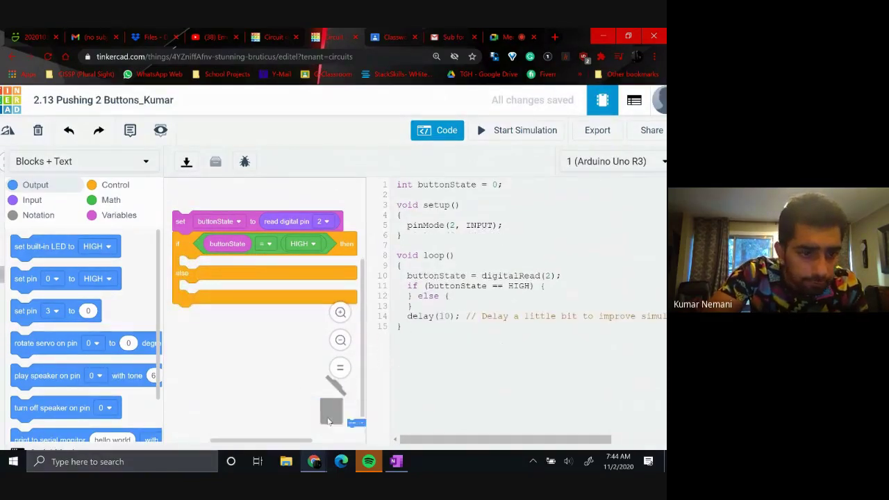
- Set the digital set pin block to pin 13 and place it, with HIGH, in the if branch
{"action": "left_click", "coordinate": [57, 281]}
{"action": "scroll", "coordinate": [31, 389], "scroll_direction": "down", "scroll_amount": 3}
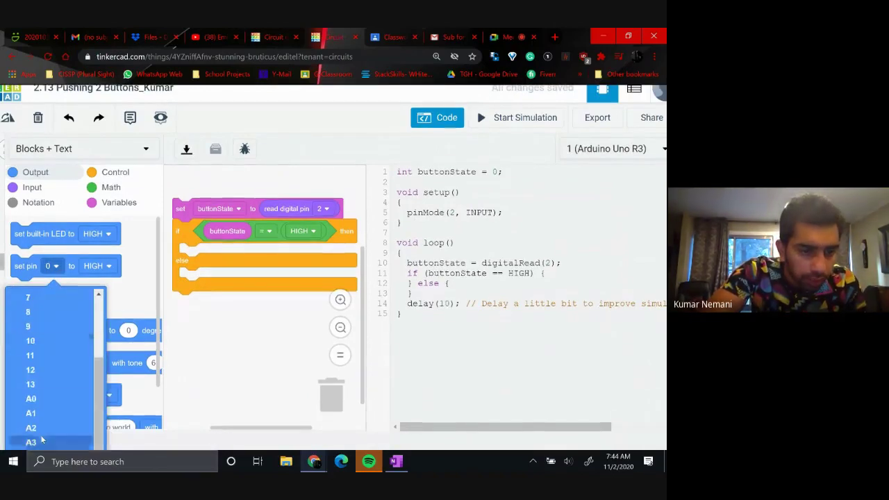
{"action": "left_click", "coordinate": [30, 384]}
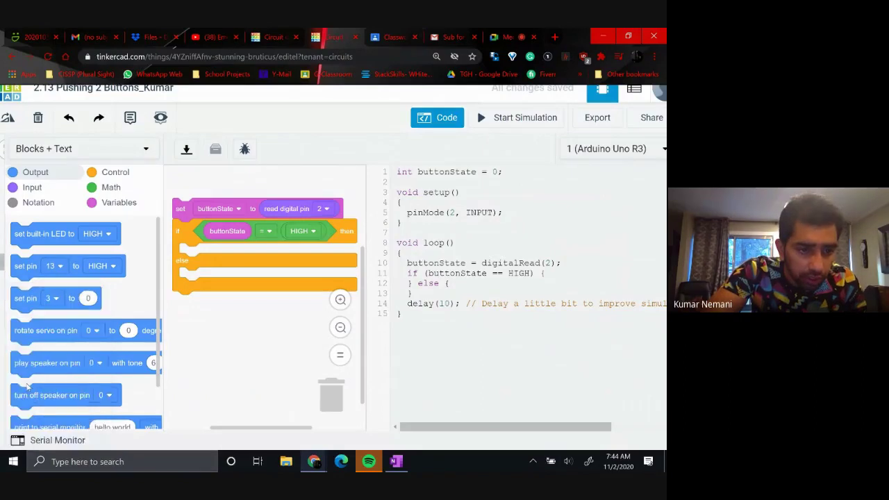
{"action": "left_click_drag", "start_coordinate": [24, 269], "coordinate": [197, 259]}
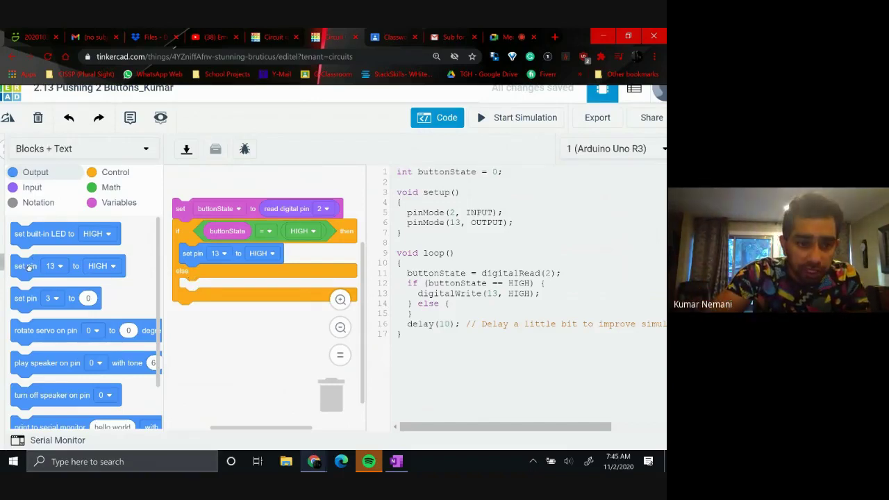
- Place another set pin 13 block in the else branch and set its output to LOW
{"action": "left_click_drag", "start_coordinate": [29, 267], "coordinate": [196, 286]}
{"action": "left_click", "coordinate": [220, 287]}
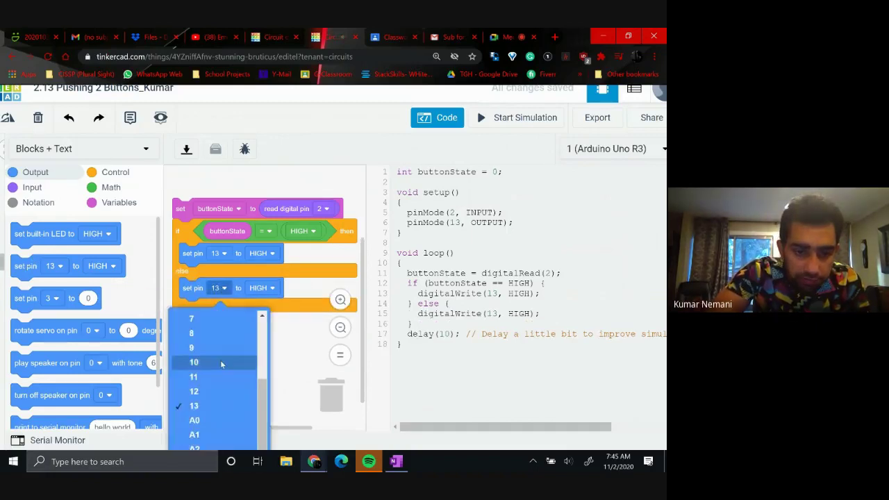
{"action": "left_click", "coordinate": [273, 290]}
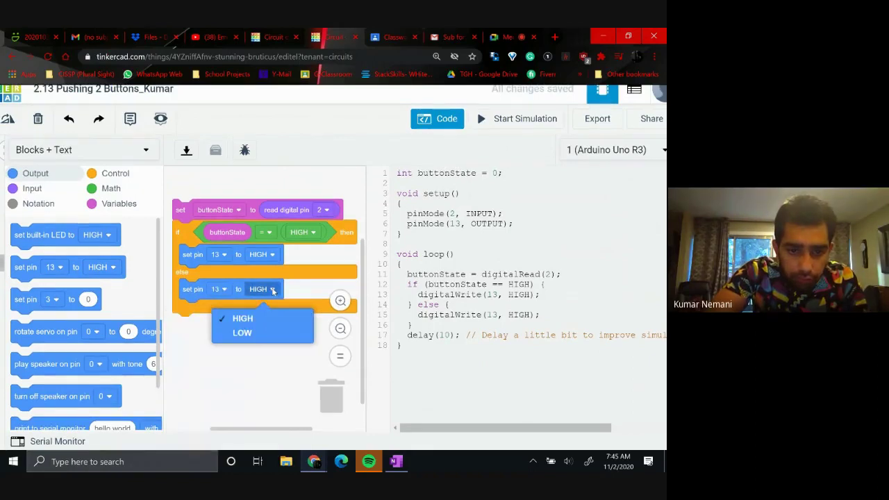
{"action": "left_click", "coordinate": [242, 333]}
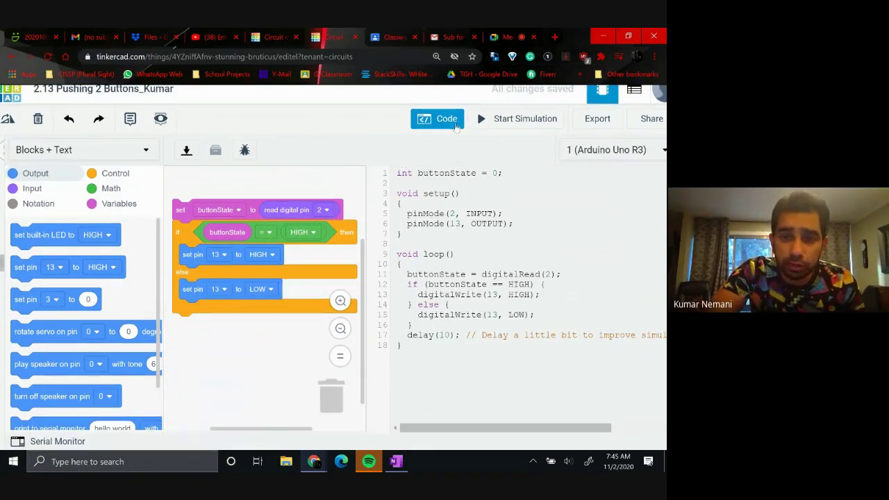
- Simulate the circuit, test both pushbuttons on the breadboard with the code editor hidden, and stop the simulation
{"action": "left_click", "coordinate": [488, 122]}
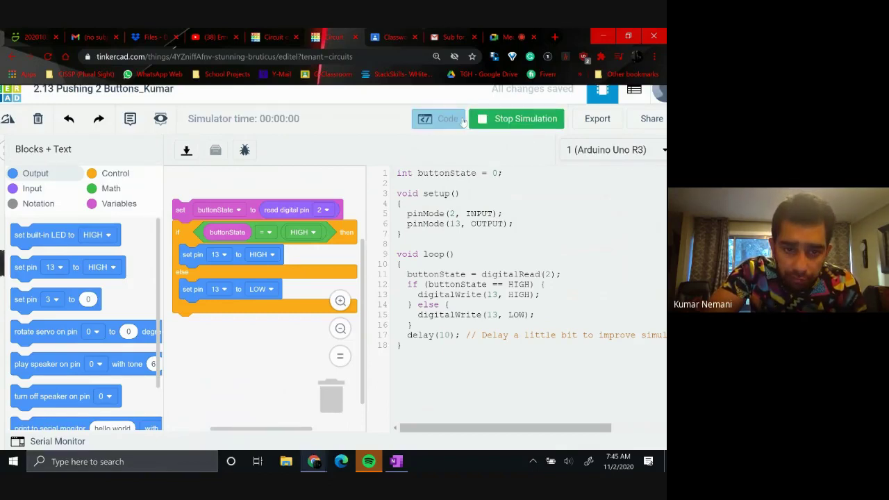
{"action": "left_click", "coordinate": [462, 120]}
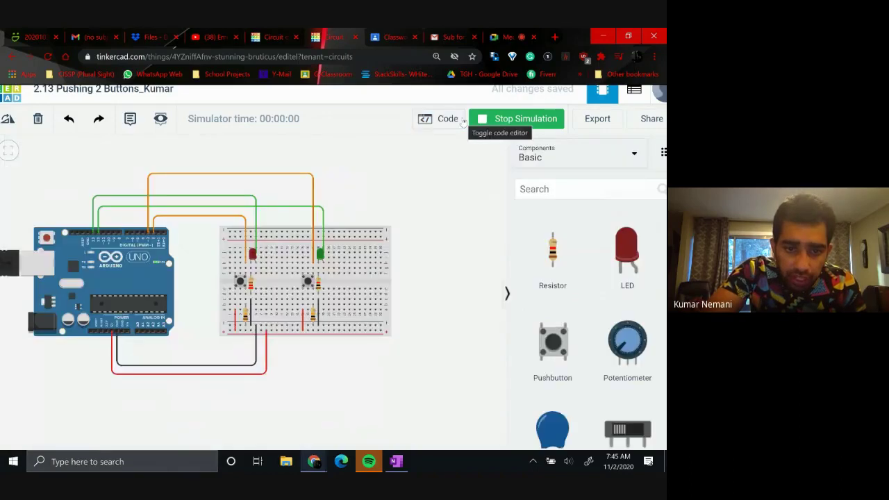
{"action": "left_click", "coordinate": [240, 283]}
{"action": "left_click", "coordinate": [240, 282]}
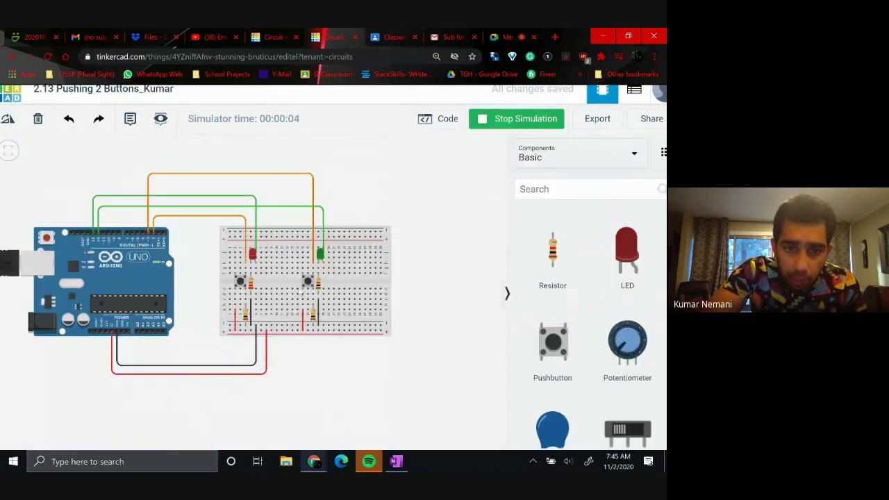
{"action": "left_click", "coordinate": [309, 282]}
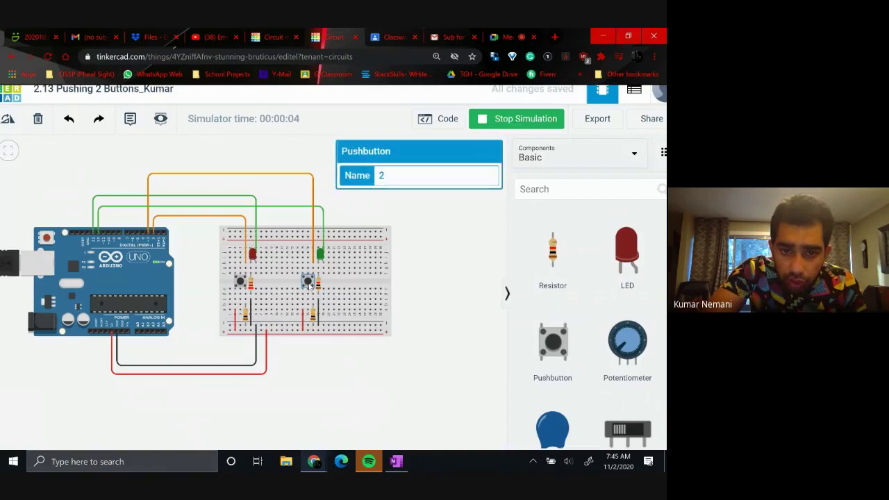
{"action": "left_click", "coordinate": [419, 282]}
{"action": "left_click", "coordinate": [495, 122]}
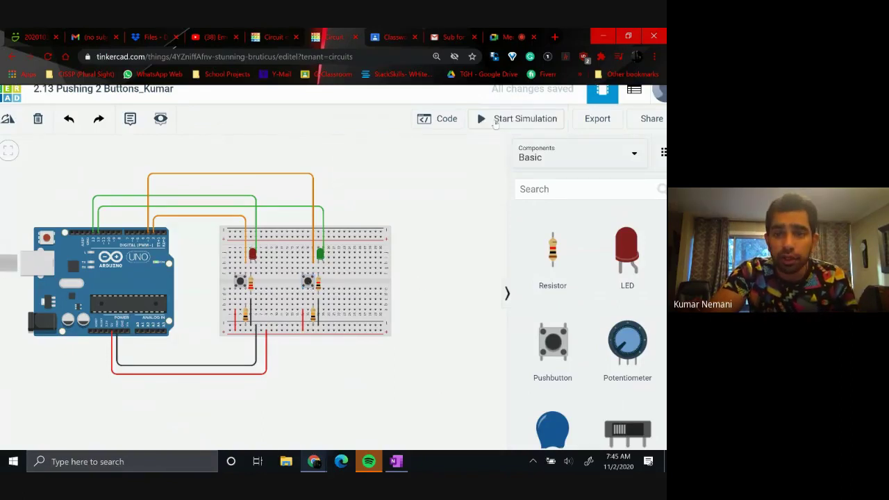
- Duplicate the set buttonState block with its if-else block and attach the copy below the original blocks
{"action": "left_click", "coordinate": [447, 119]}
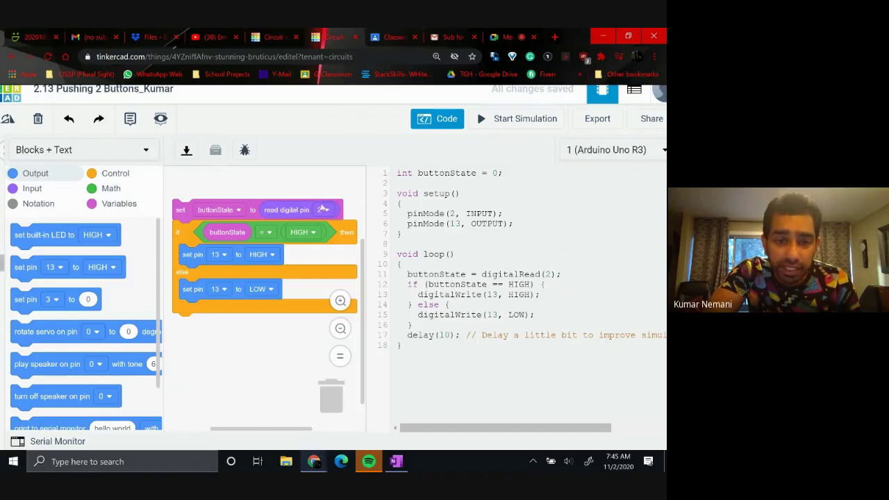
{"action": "right_click", "coordinate": [179, 209]}
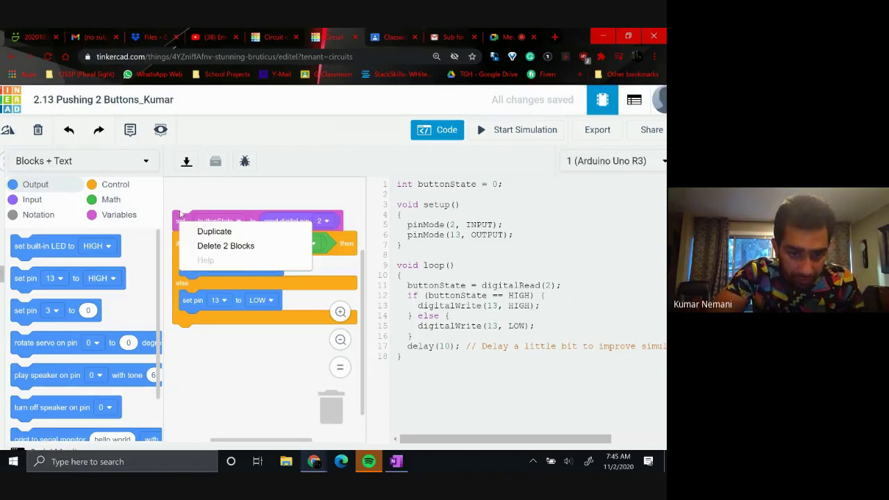
{"action": "left_click", "coordinate": [179, 376]}
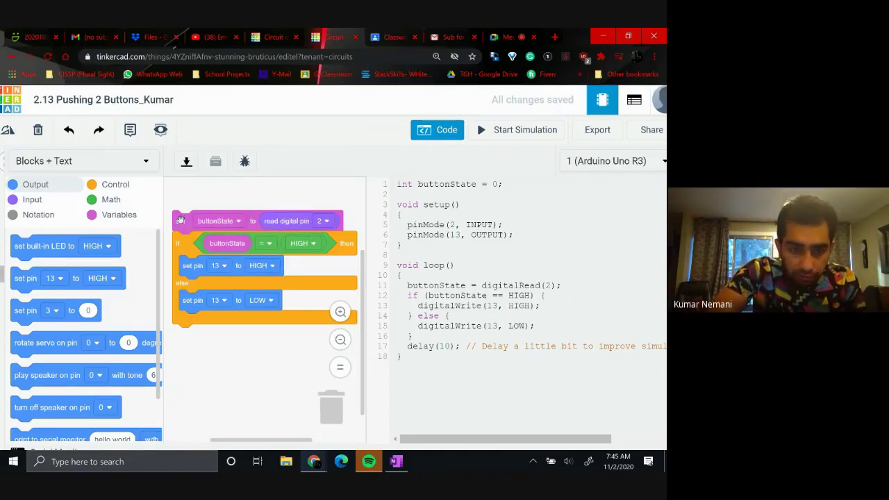
{"action": "right_click", "coordinate": [179, 220]}
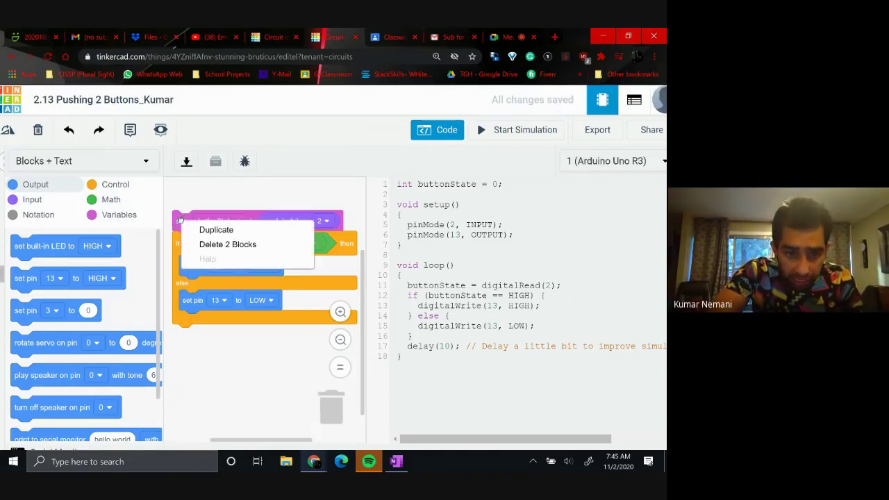
{"action": "left_click", "coordinate": [216, 230]}
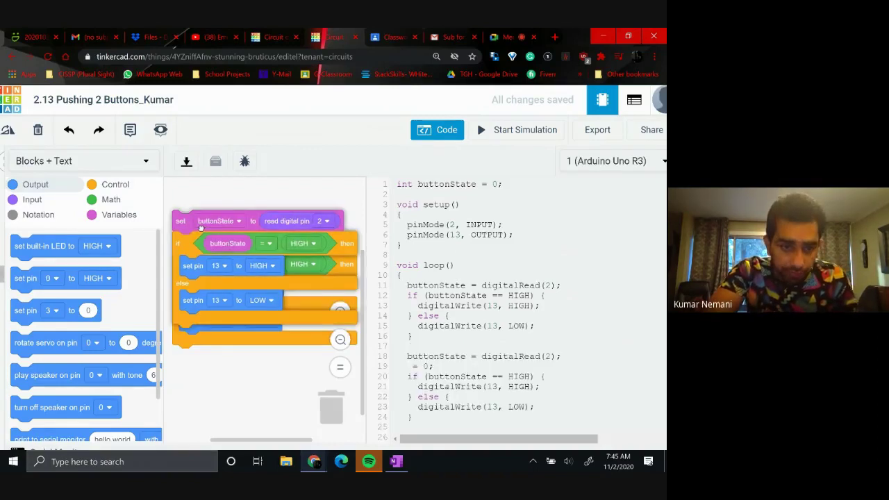
{"action": "left_click_drag", "start_coordinate": [201, 227], "coordinate": [173, 324]}
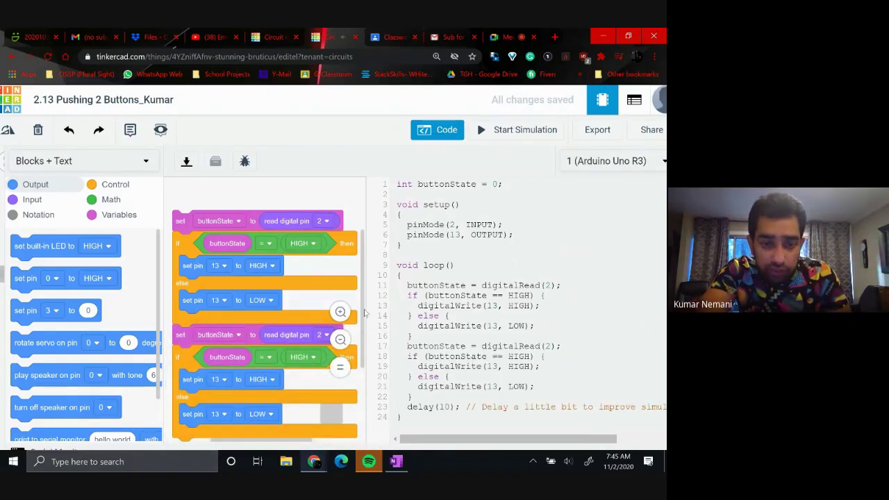
{"action": "left_click_drag", "start_coordinate": [300, 303], "coordinate": [295, 260]}
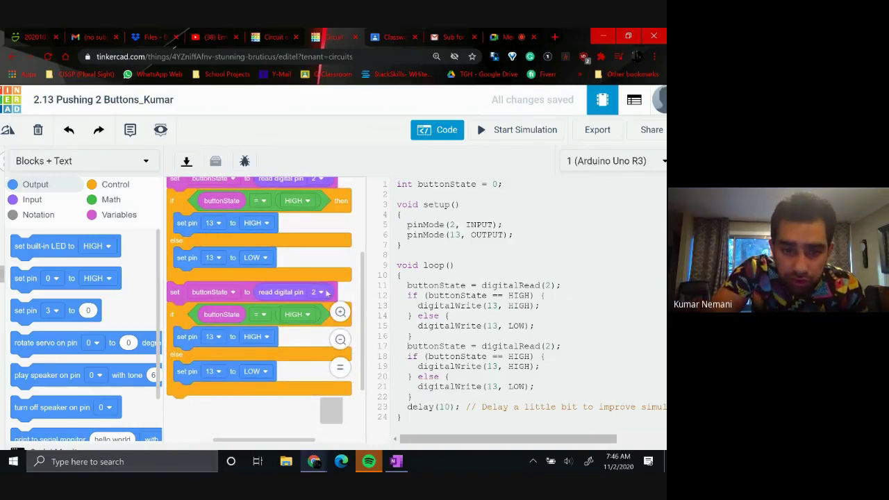
- Check the second pushbutton's wiring on the breadboard and make the duplicated buttonState block read digital pin 3
{"action": "left_click", "coordinate": [452, 131]}
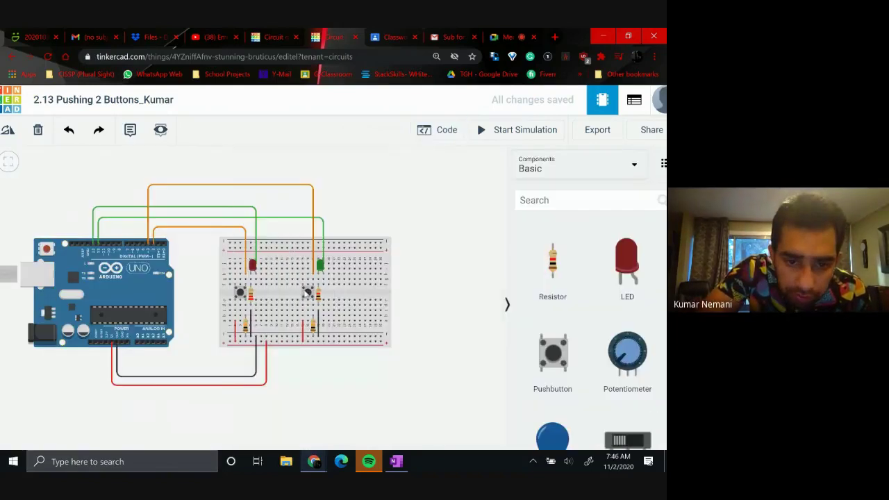
{"action": "left_click", "coordinate": [308, 292]}
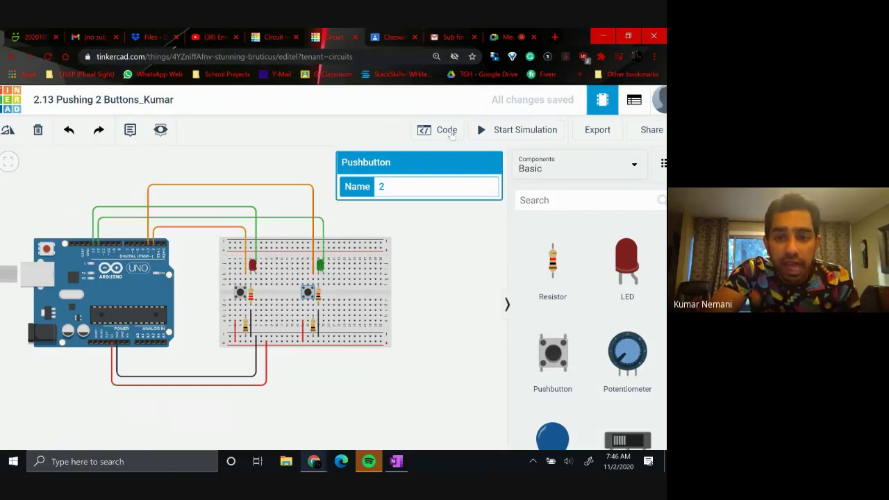
{"action": "left_click", "coordinate": [446, 132]}
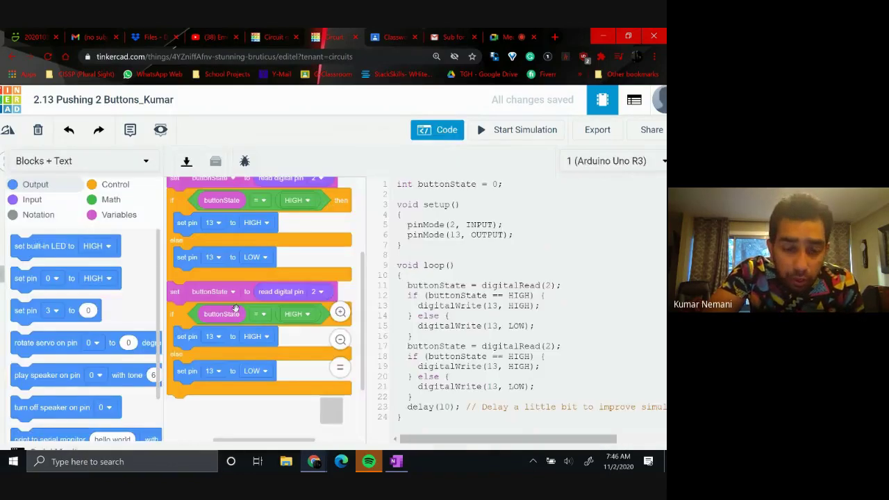
{"action": "left_click", "coordinate": [321, 292]}
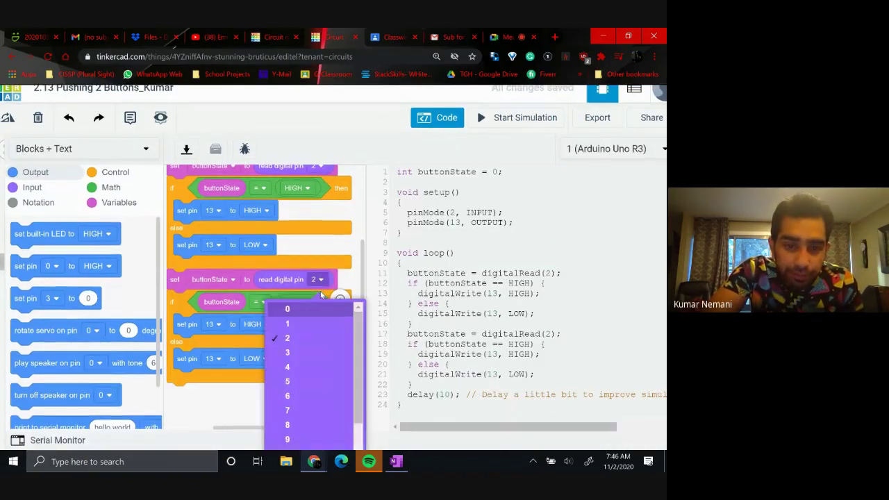
{"action": "left_click", "coordinate": [290, 352]}
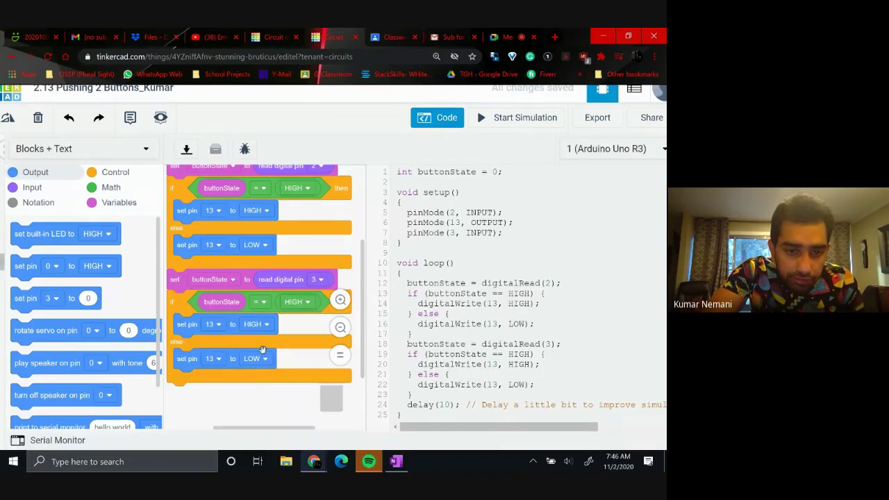
- Set both set pin blocks in the duplicated if-else block to pin 12
{"action": "left_click", "coordinate": [218, 330]}
{"action": "scroll", "coordinate": [188, 417], "scroll_direction": "down", "scroll_amount": 3}
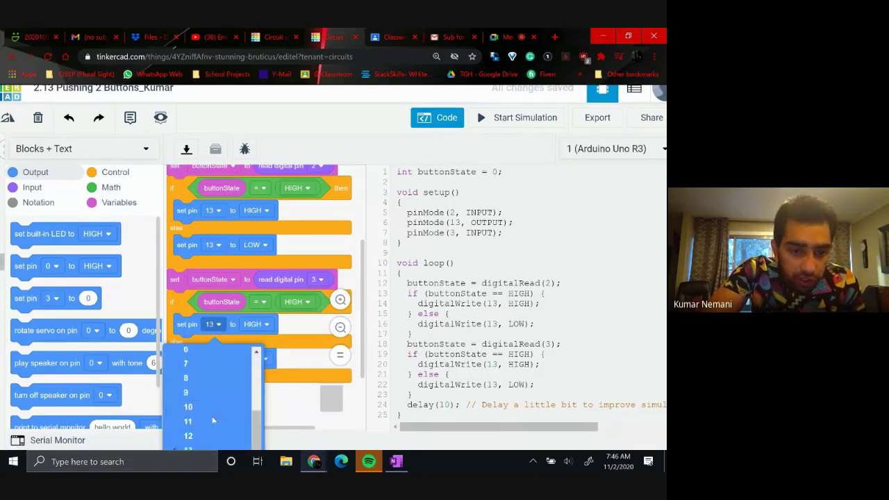
{"action": "left_click", "coordinate": [187, 428]}
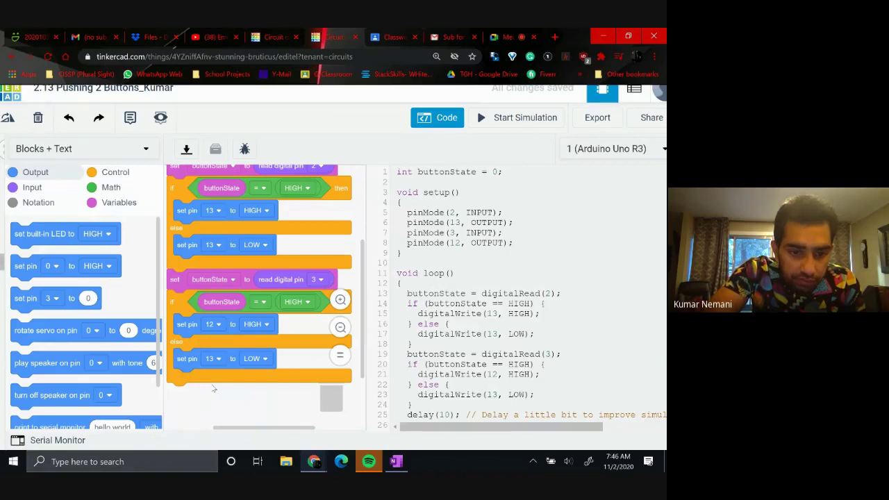
{"action": "left_click", "coordinate": [213, 358]}
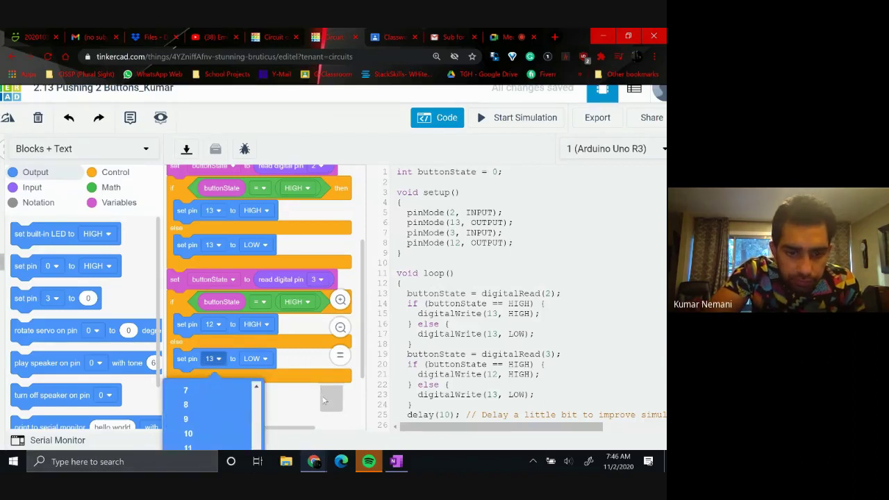
{"action": "scroll", "coordinate": [324, 401], "scroll_direction": "down", "scroll_amount": 3}
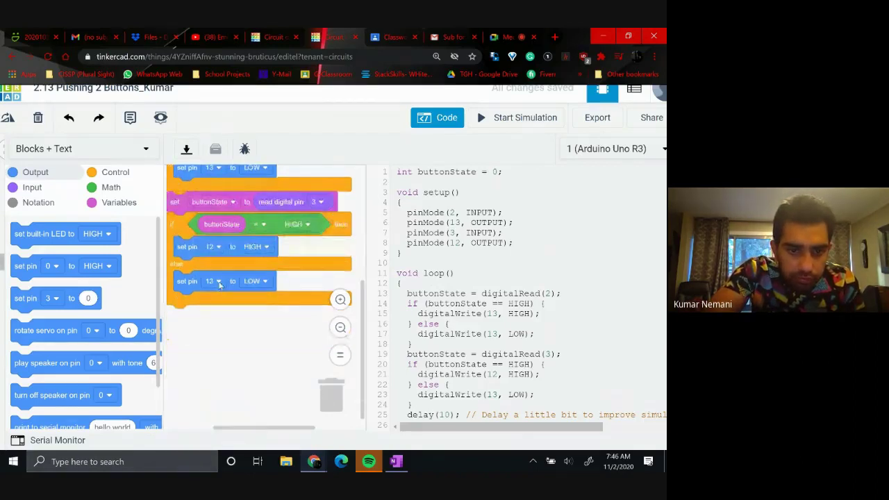
{"action": "left_click", "coordinate": [212, 281]}
{"action": "left_click", "coordinate": [193, 385]}
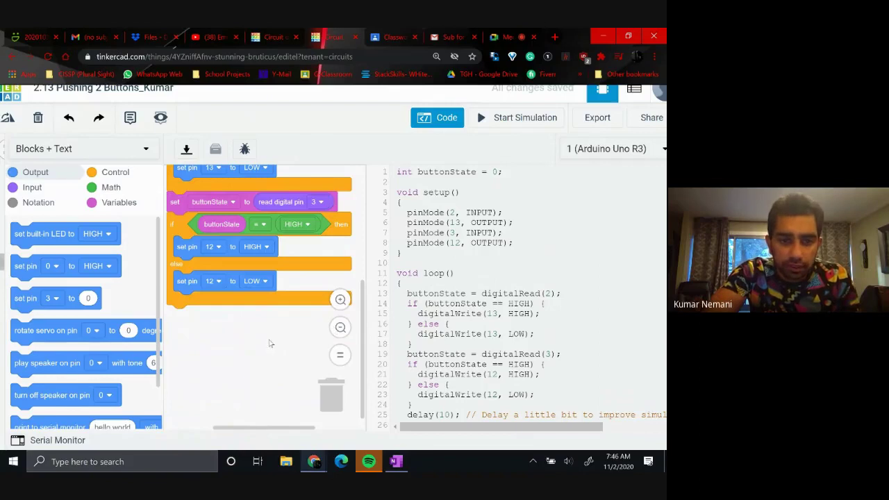
{"action": "scroll", "coordinate": [268, 373], "scroll_direction": "up", "scroll_amount": 1}
{"action": "scroll", "coordinate": [268, 374], "scroll_direction": "up", "scroll_amount": 5}
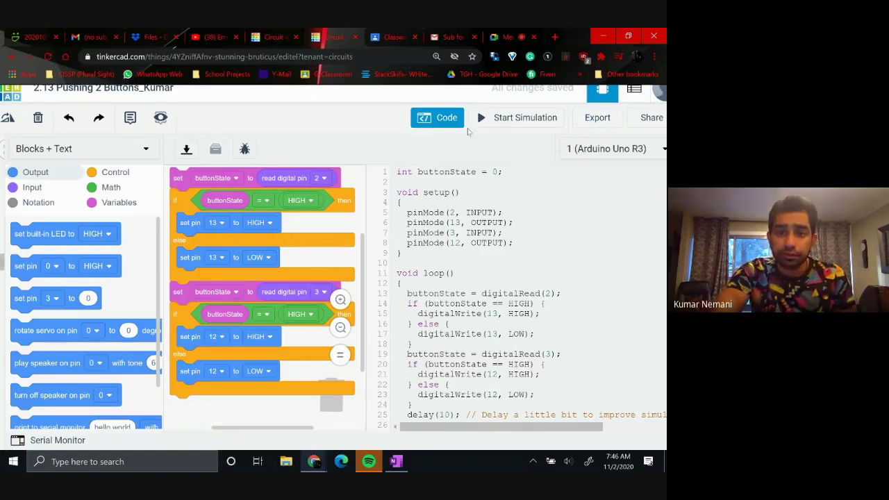
- Simulate the circuit with the code editor hidden and test both pushbuttons on the breadboard
{"action": "left_click", "coordinate": [495, 123]}
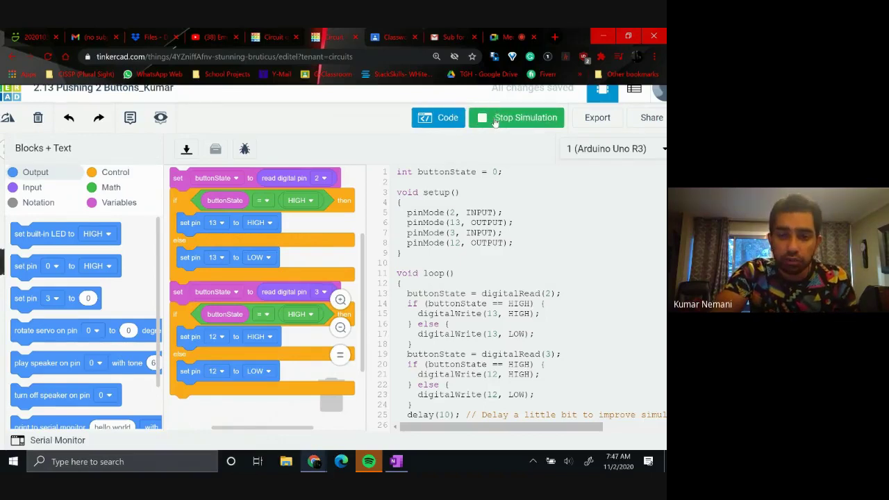
{"action": "left_click", "coordinate": [441, 120]}
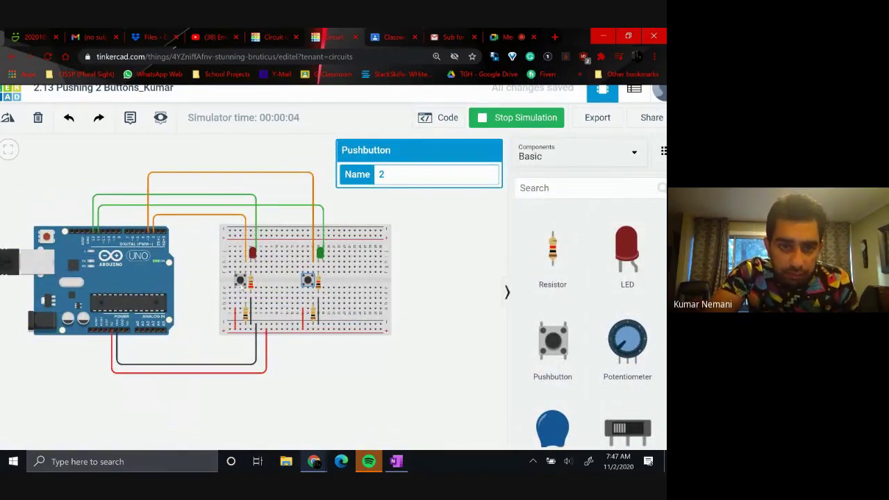
{"action": "left_click", "coordinate": [240, 281]}
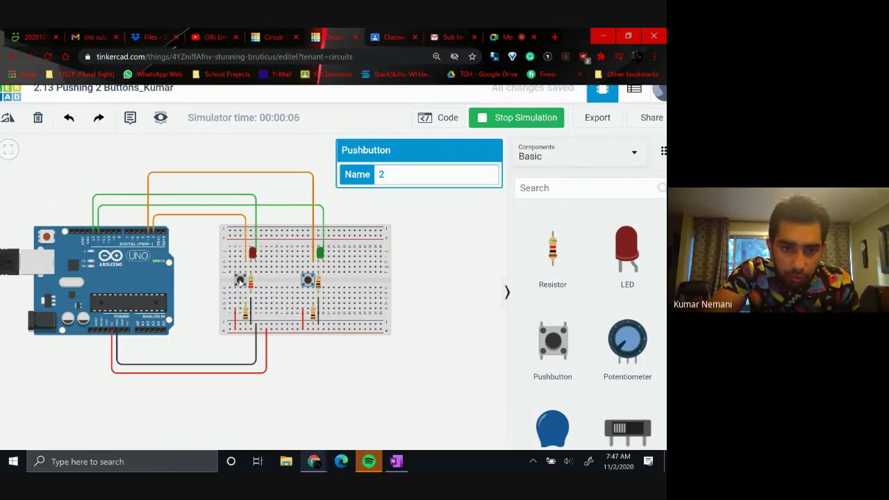
{"action": "left_click", "coordinate": [240, 281]}
{"action": "left_click", "coordinate": [239, 281]}
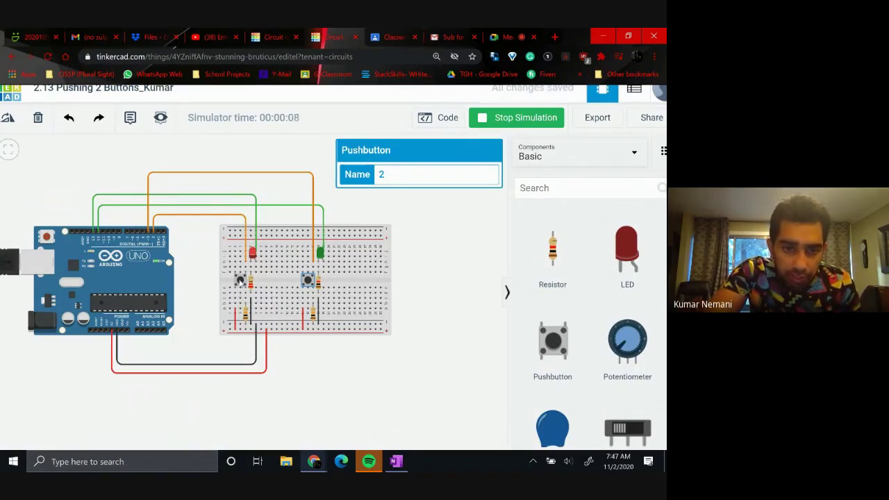
{"action": "left_click", "coordinate": [310, 280]}
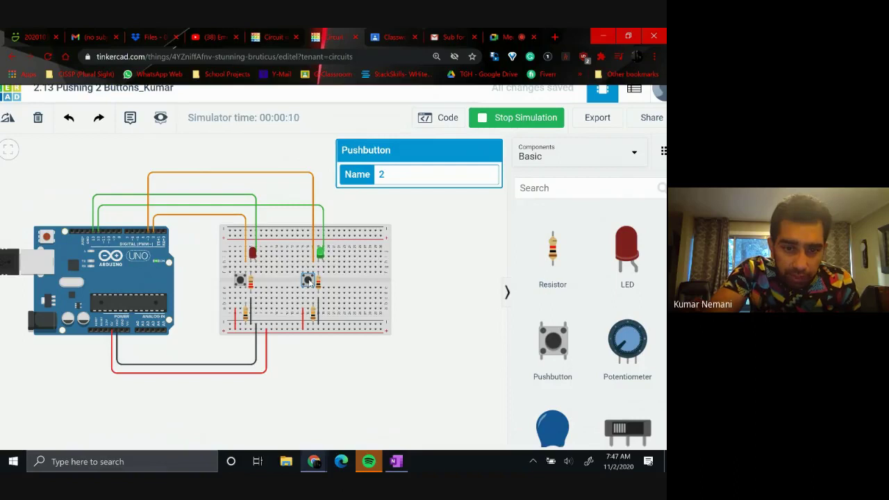
{"action": "left_click", "coordinate": [309, 281]}
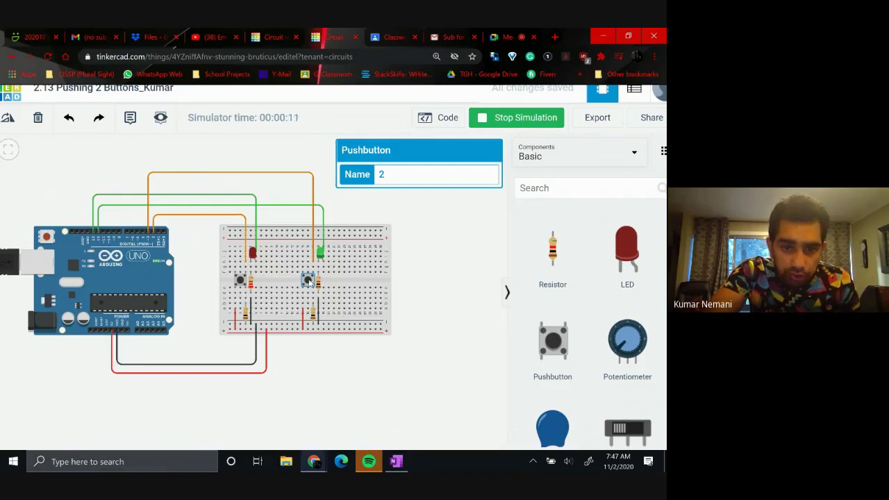
{"action": "left_click", "coordinate": [309, 281]}
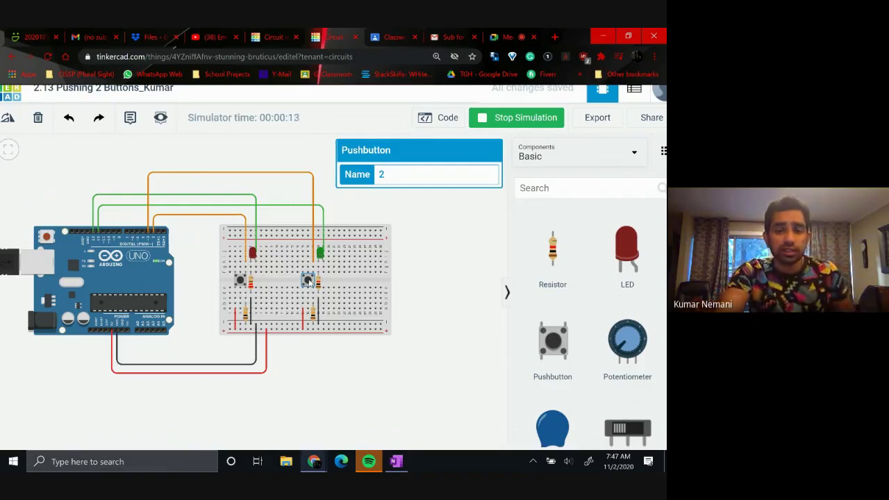